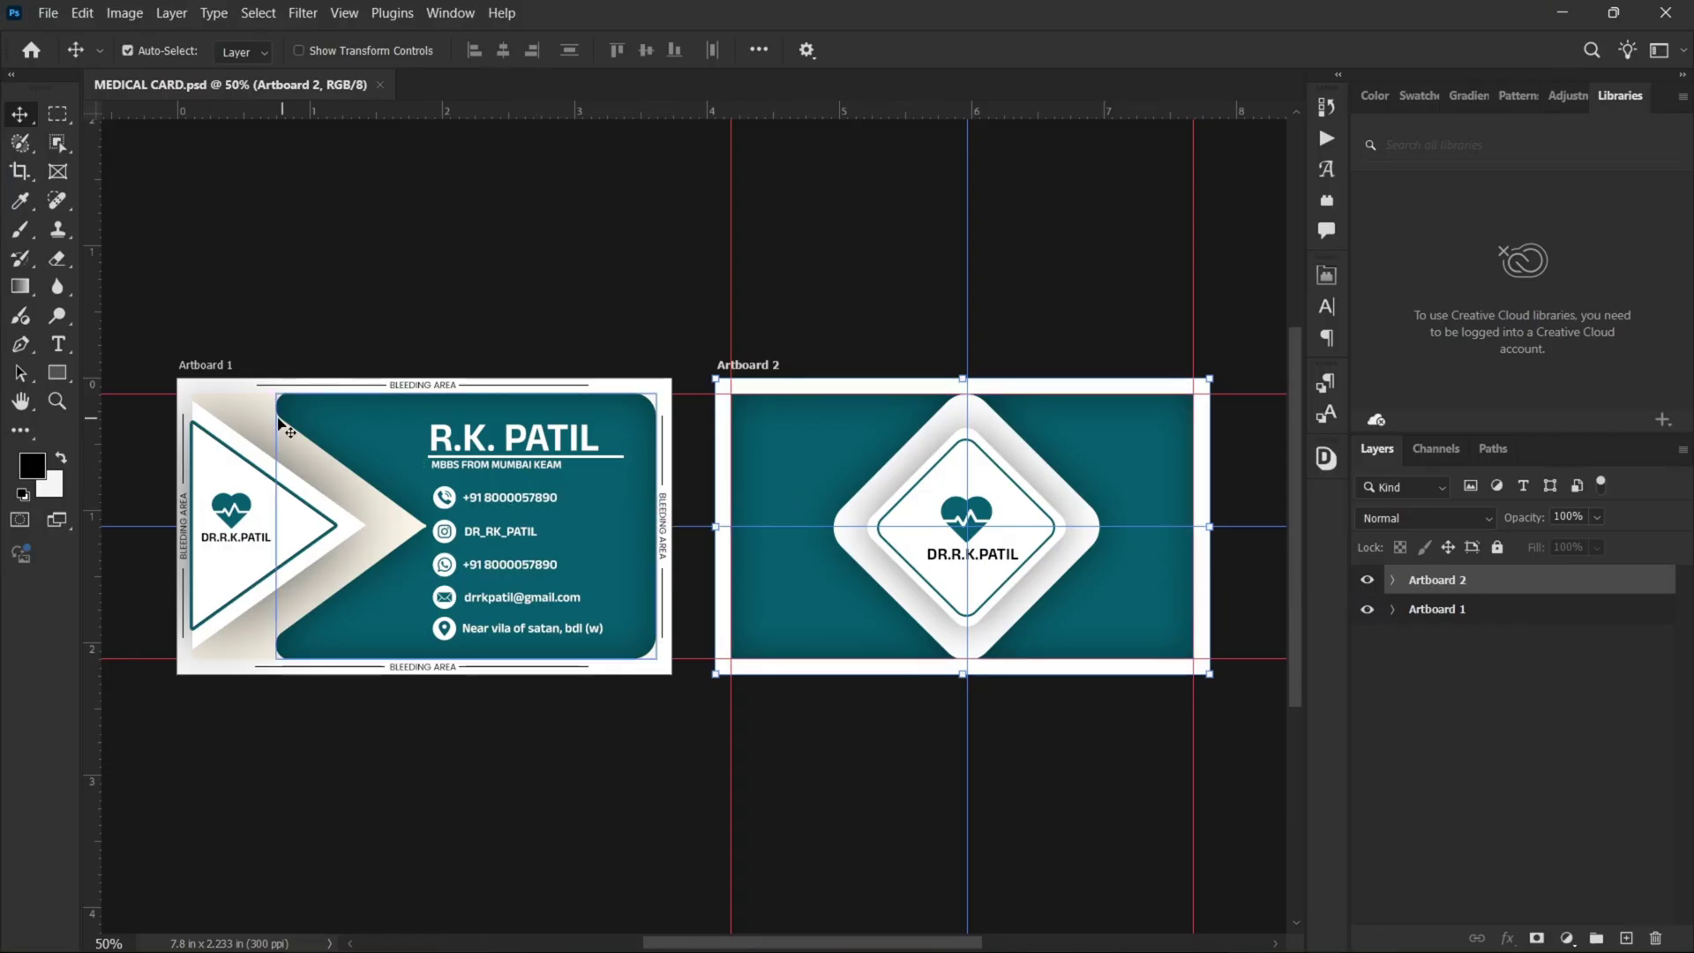
Examine the layout and bleed areas of the doctor's business card on Artboard 1 and Artboard 2.
scroll(349, 455, "up", 1)
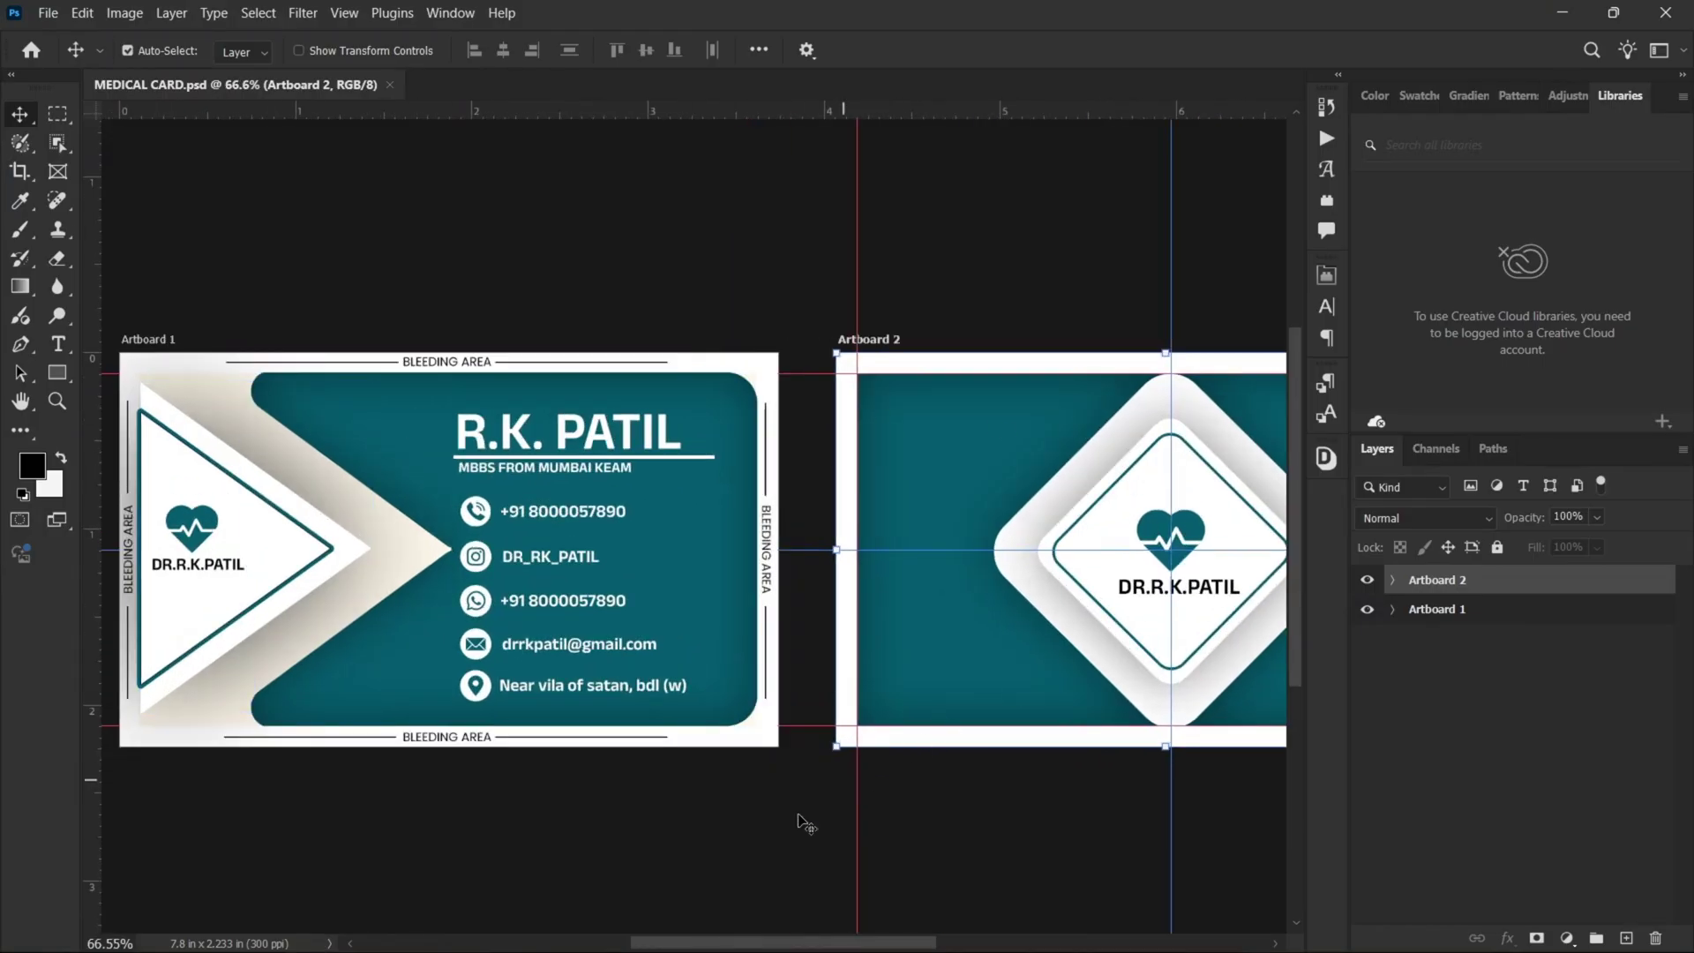
left_click_drag(760, 946, 726, 942)
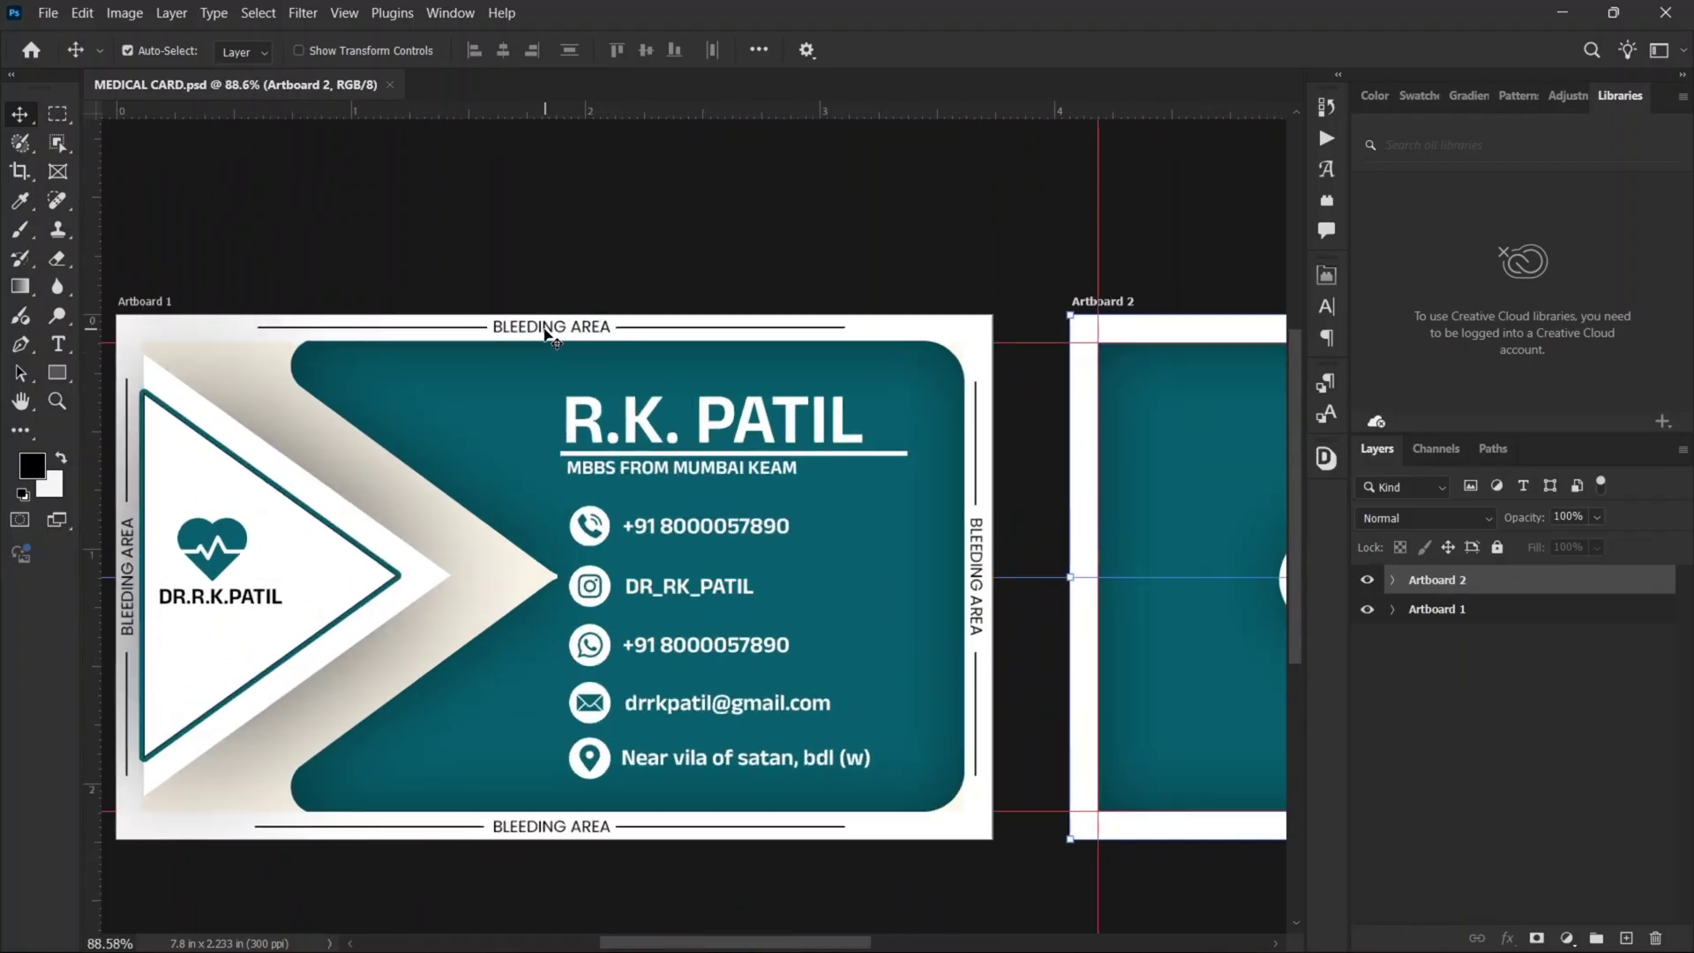
scroll(556, 339, "up", 1)
scroll(603, 460, "down", 3)
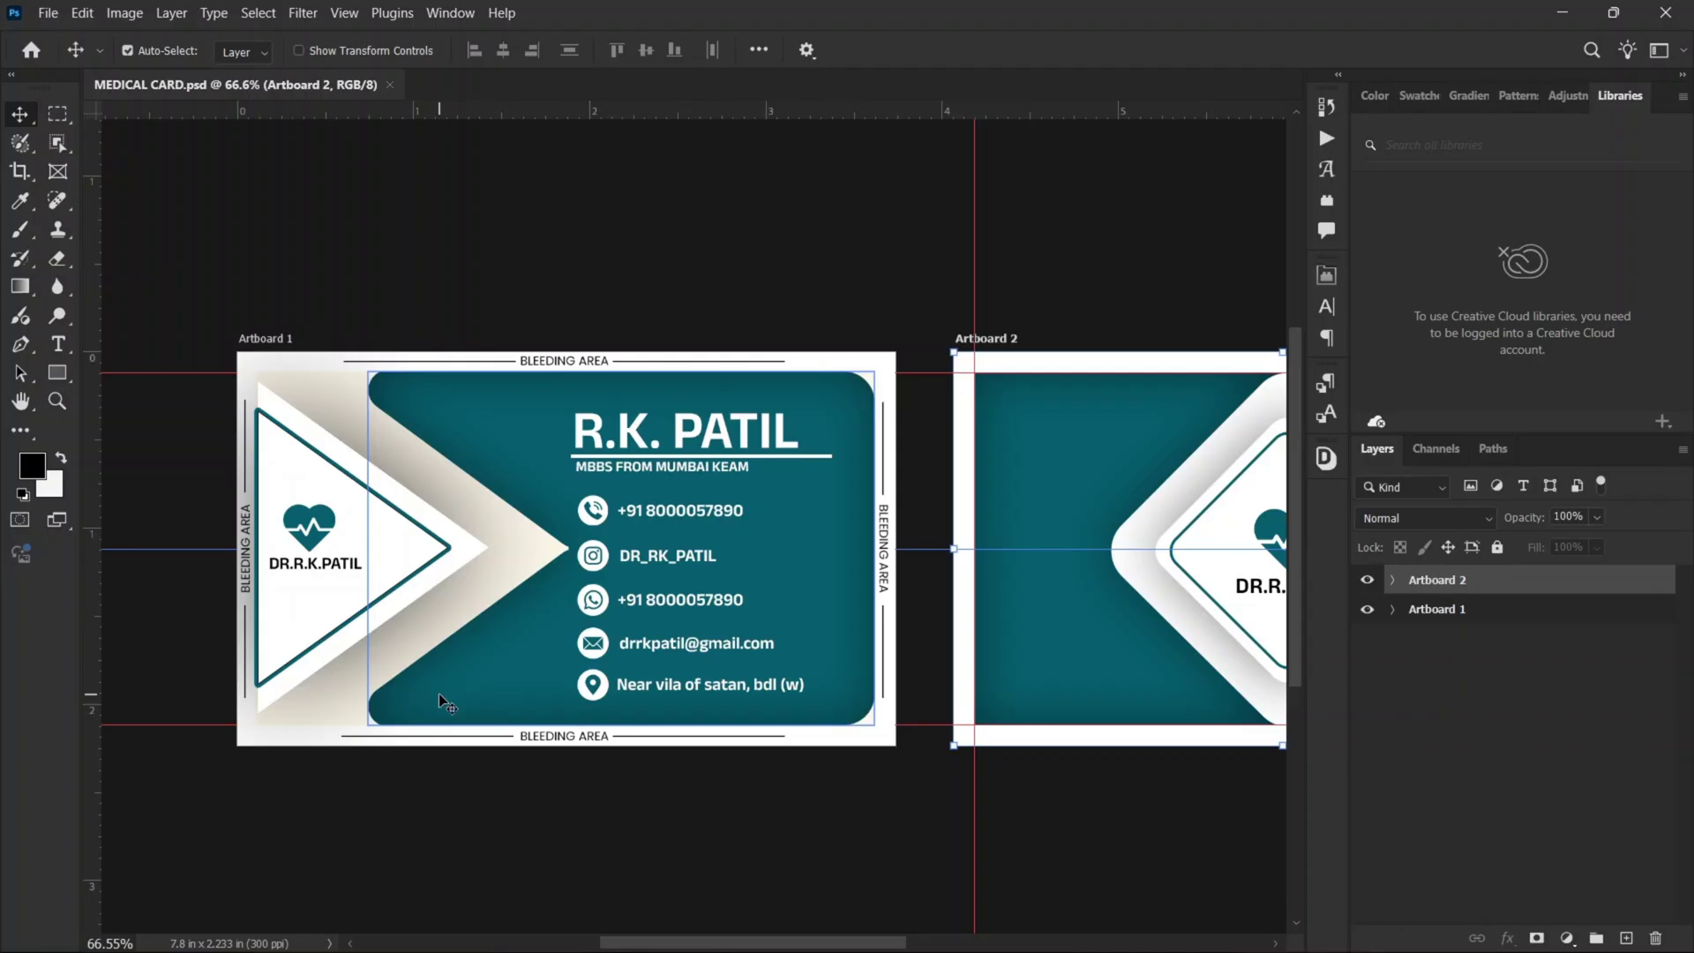
scroll(1041, 622, "down", 2)
scroll(1210, 641, "up", 1)
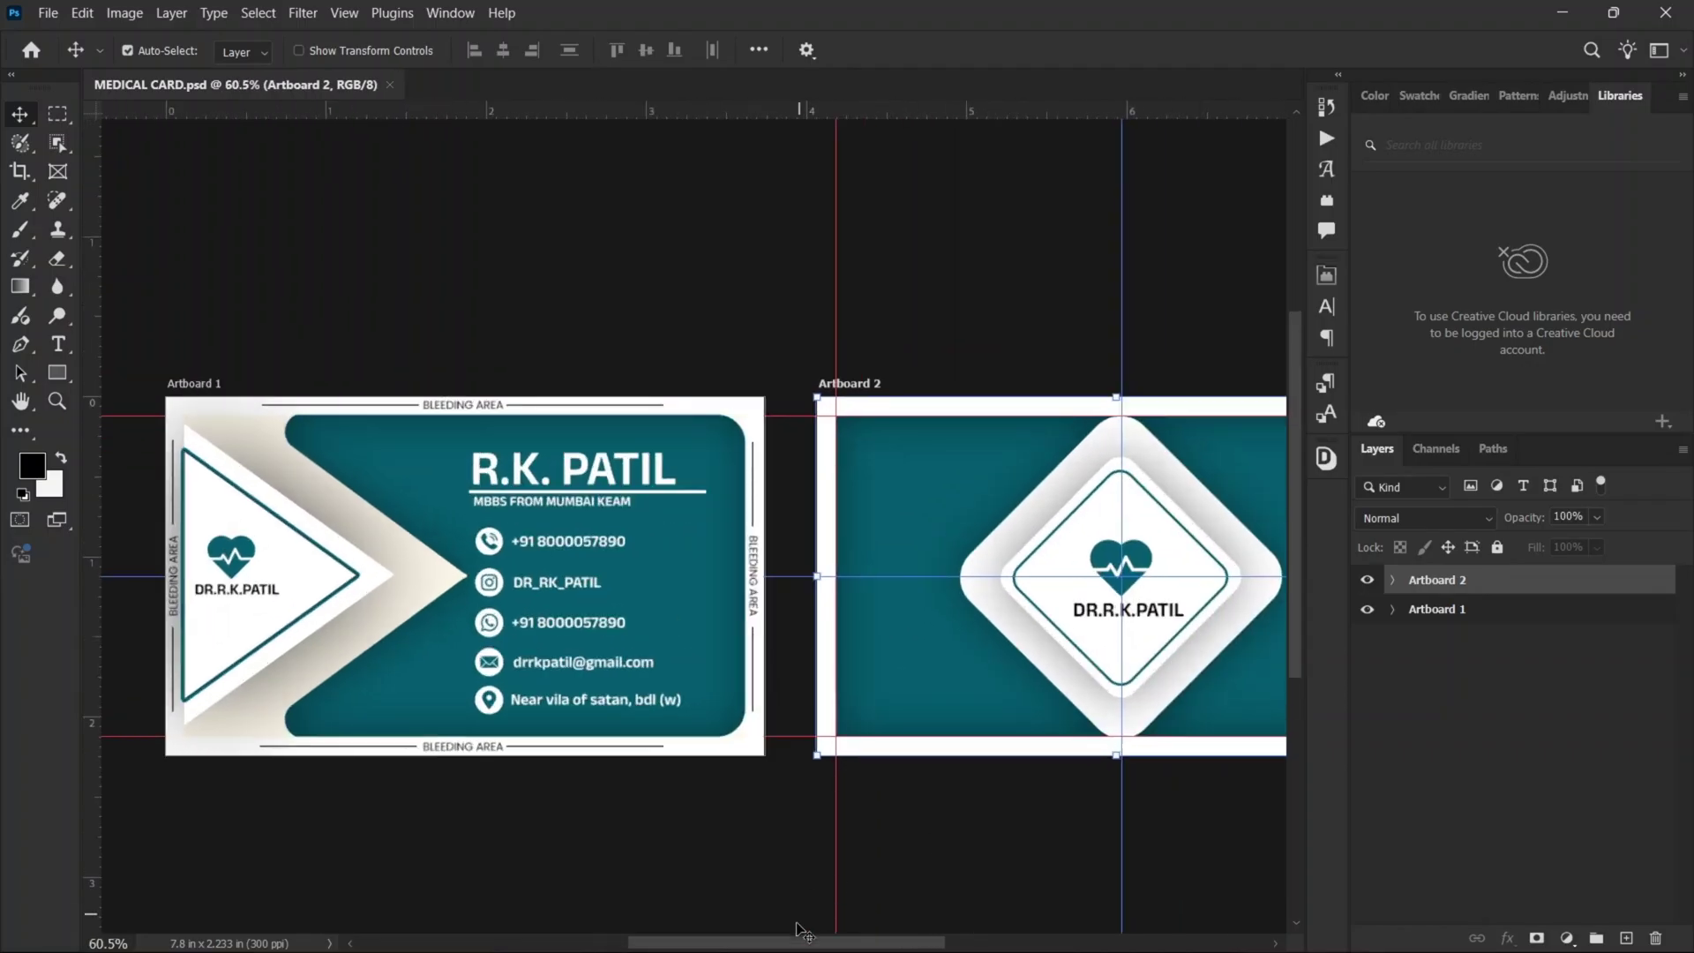
left_click_drag(805, 942, 956, 942)
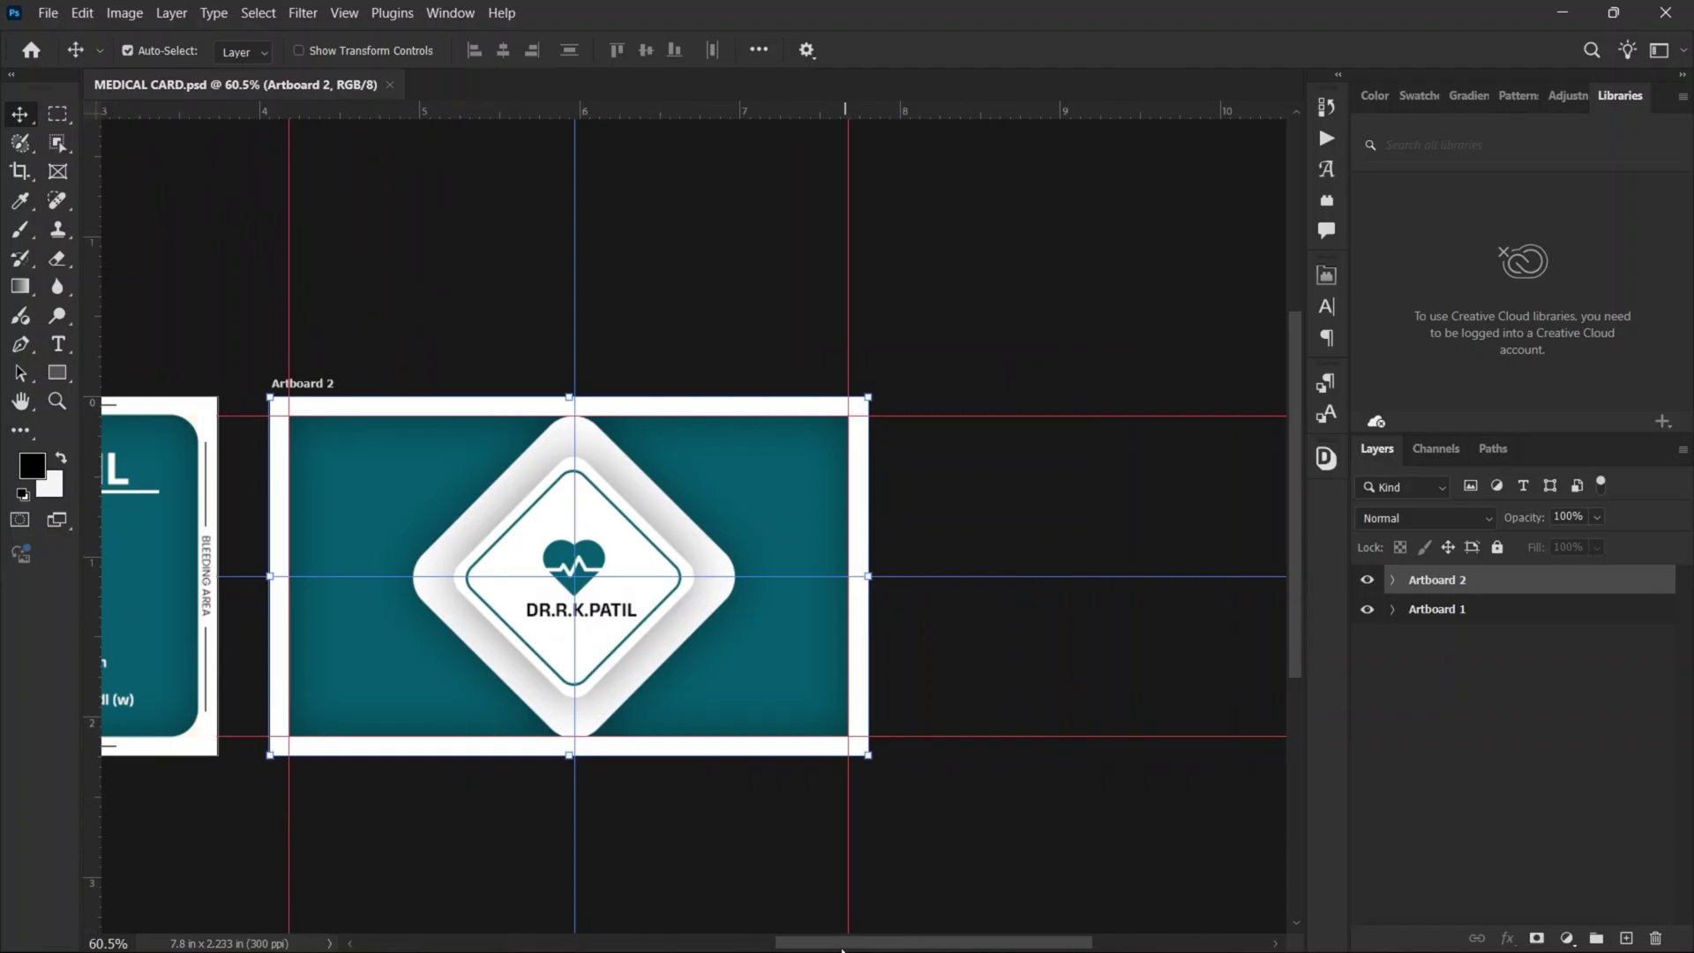
left_click_drag(843, 944, 672, 942)
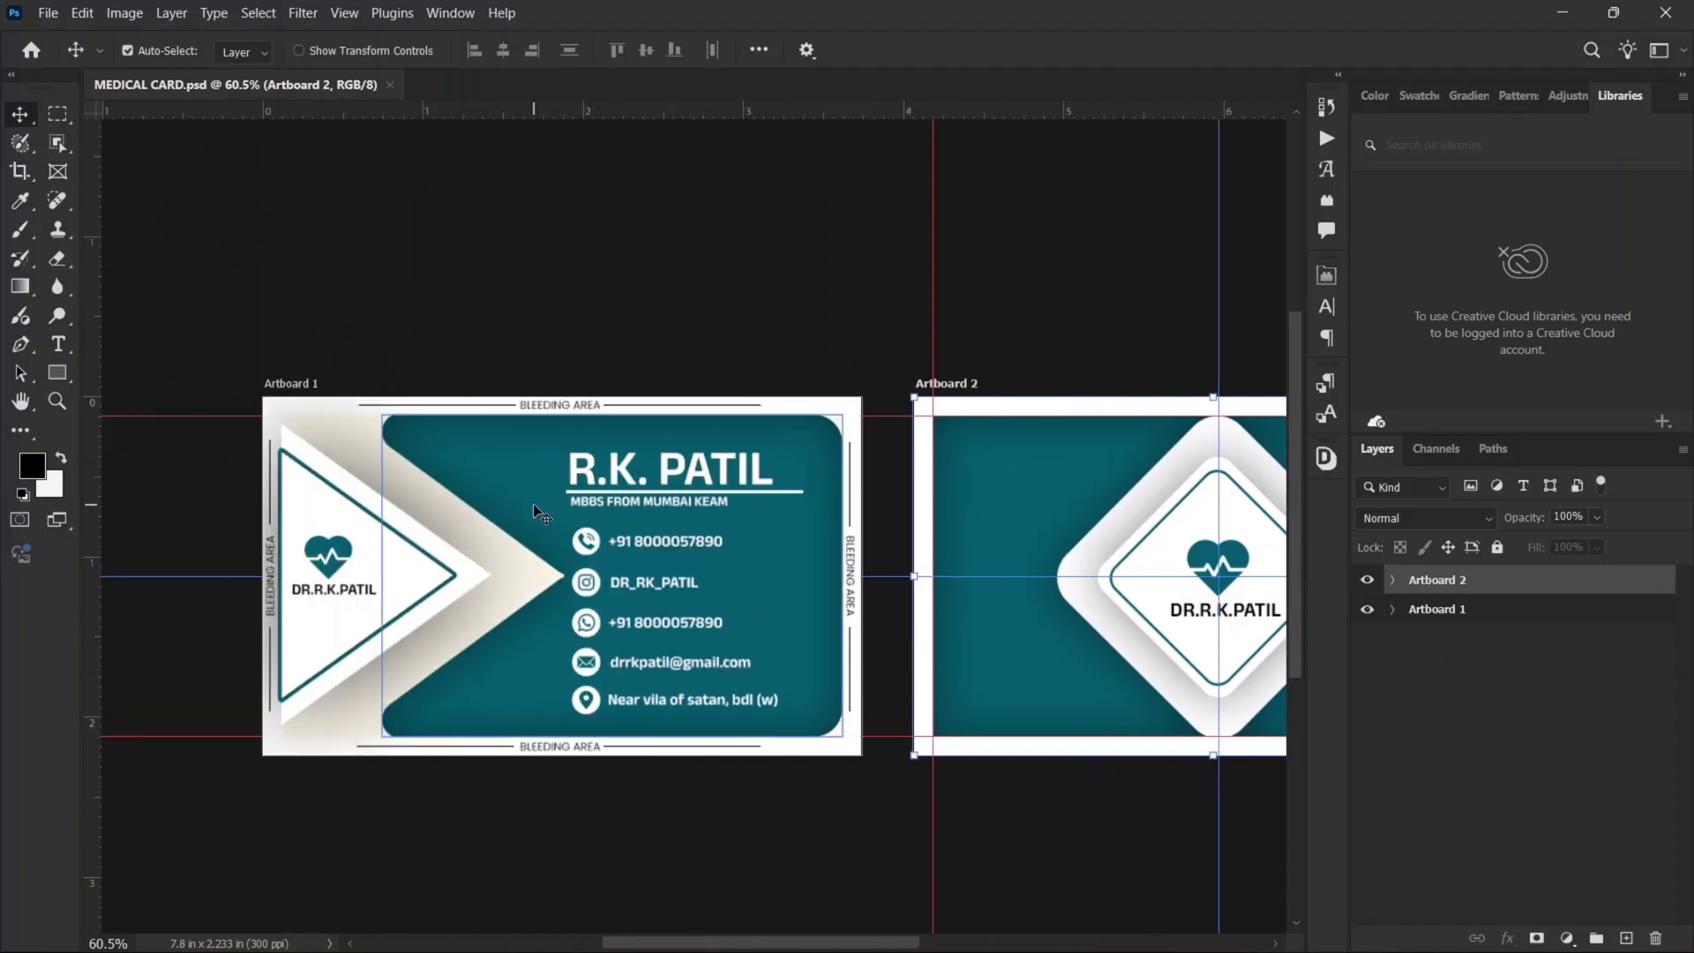
Examine the triangle shapes, their tip at pixel level and the contact details on the card front.
scroll(533, 507, "up", 2)
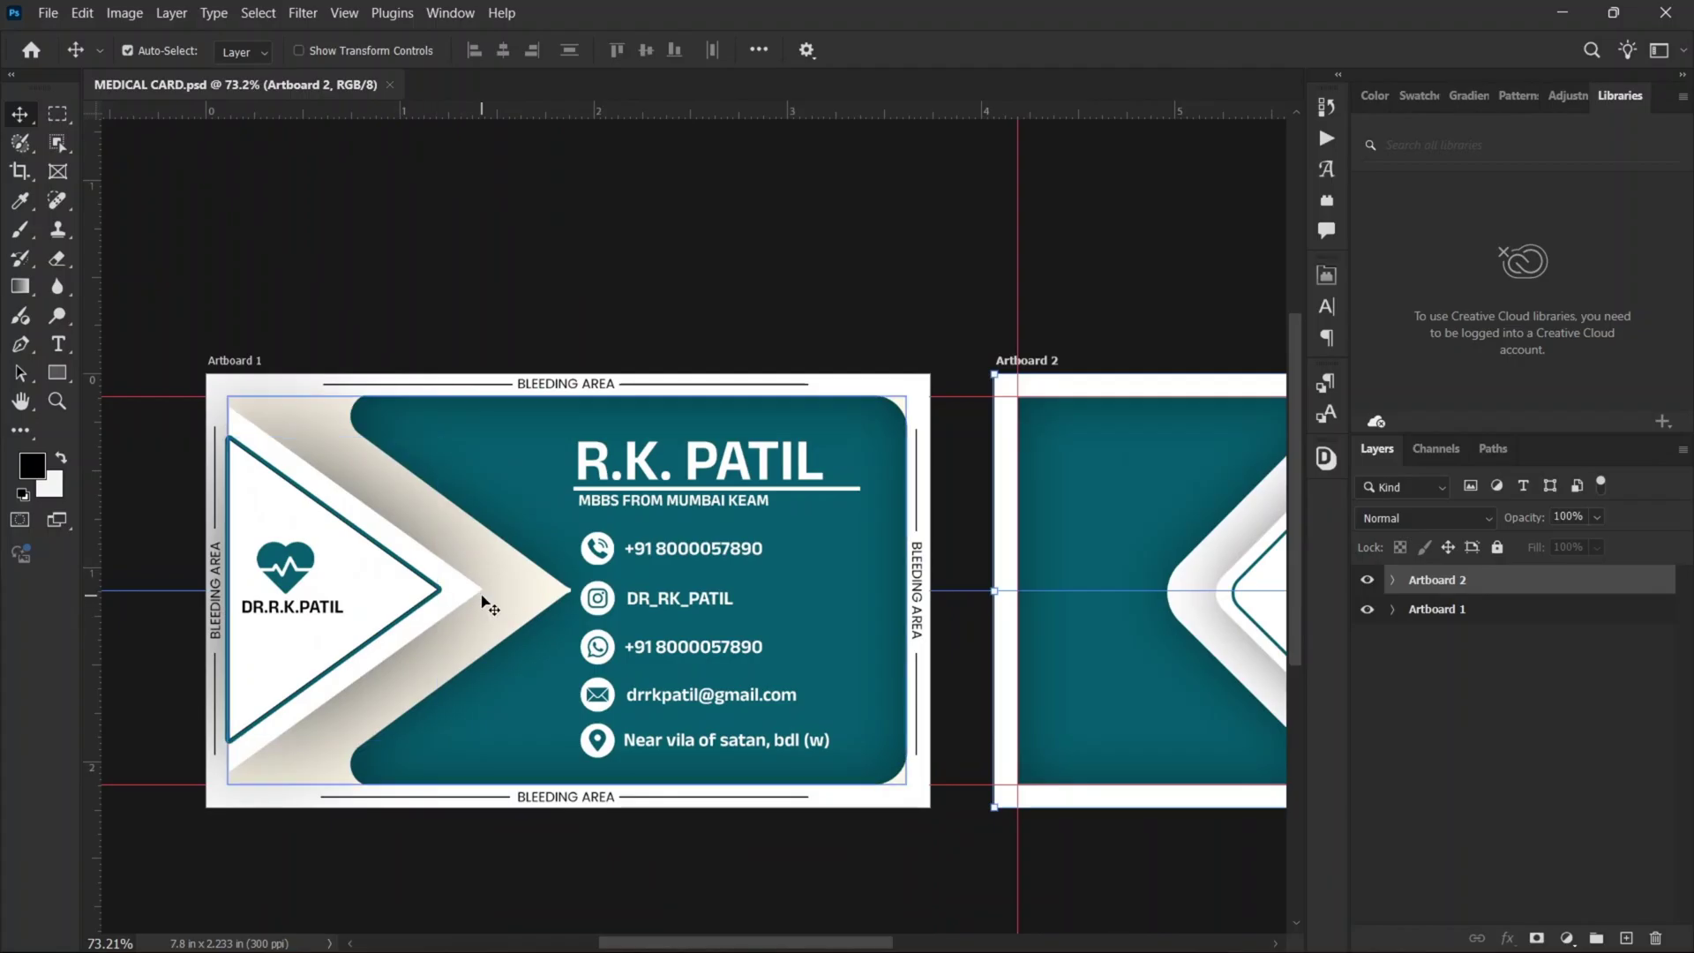
scroll(469, 587, "up", 10)
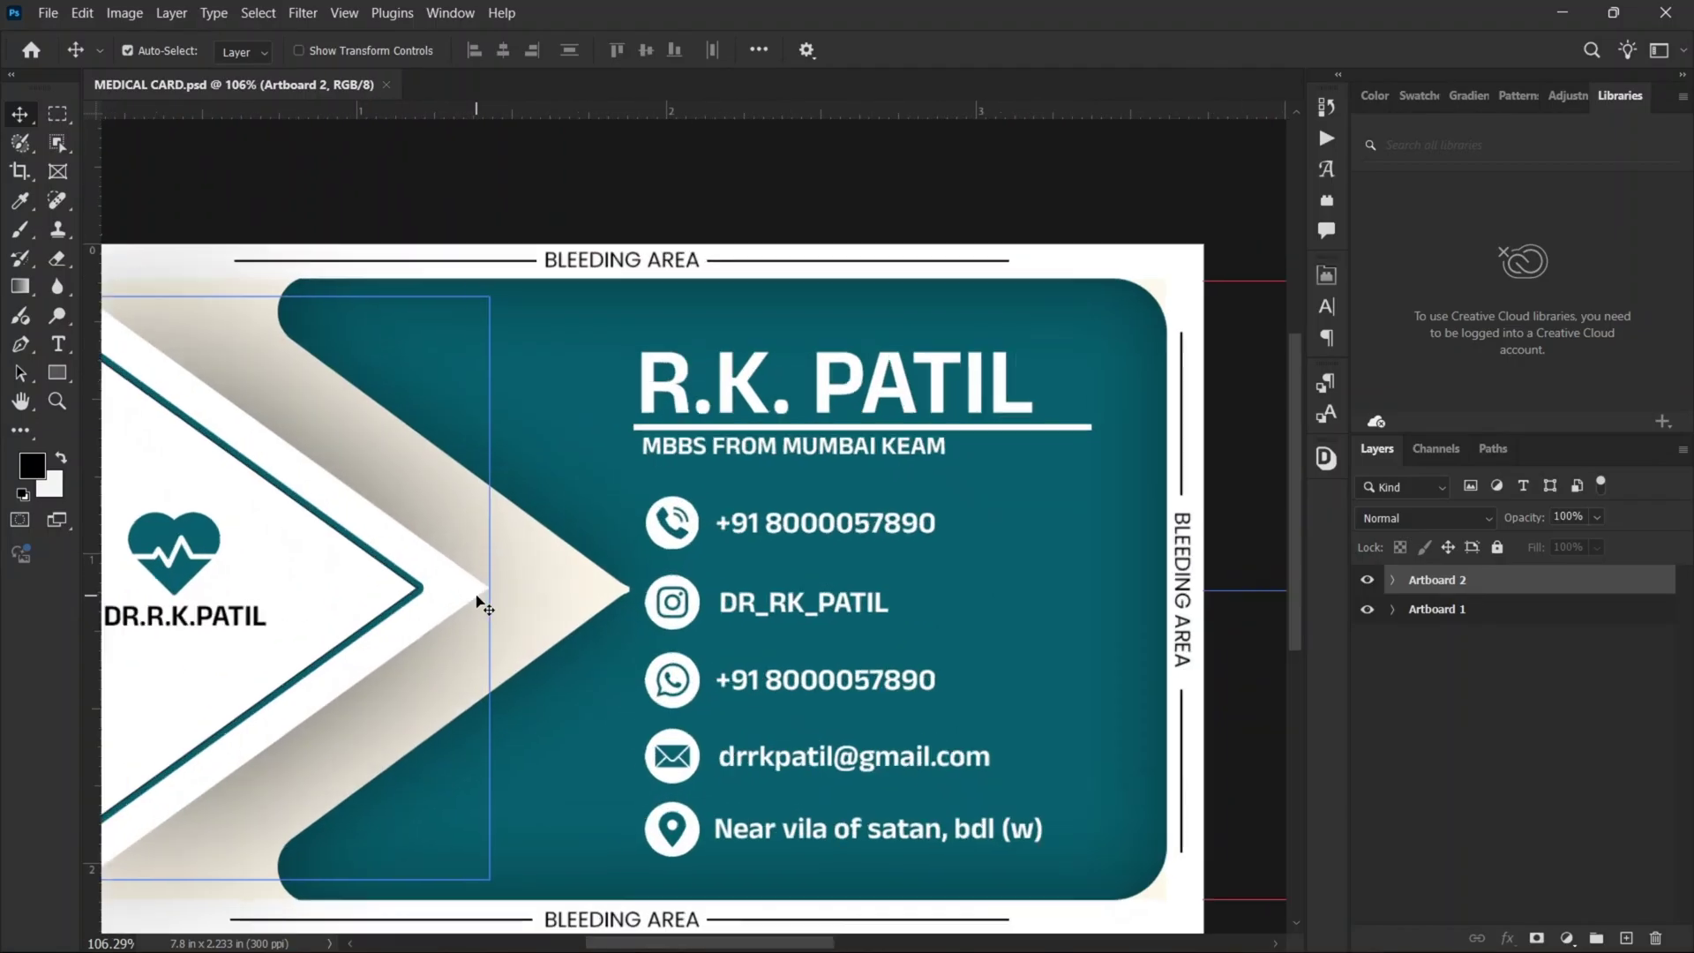
scroll(495, 572, "up", 5)
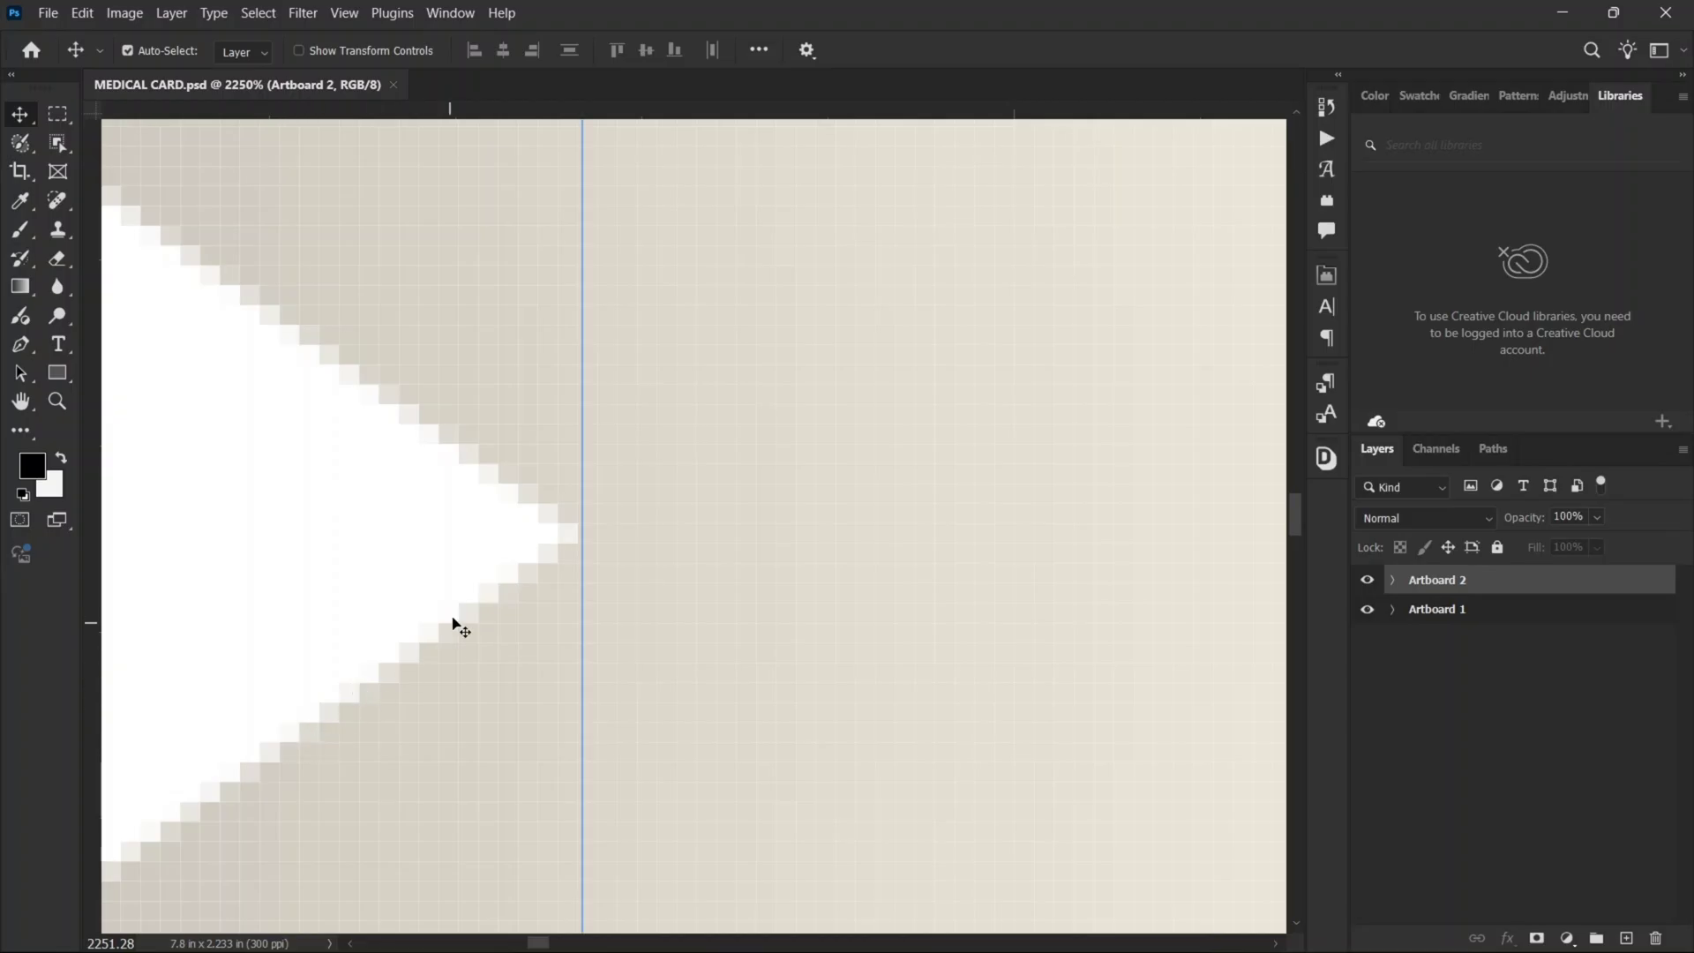
scroll(455, 629, "down", 5)
scroll(460, 642, "down", 9)
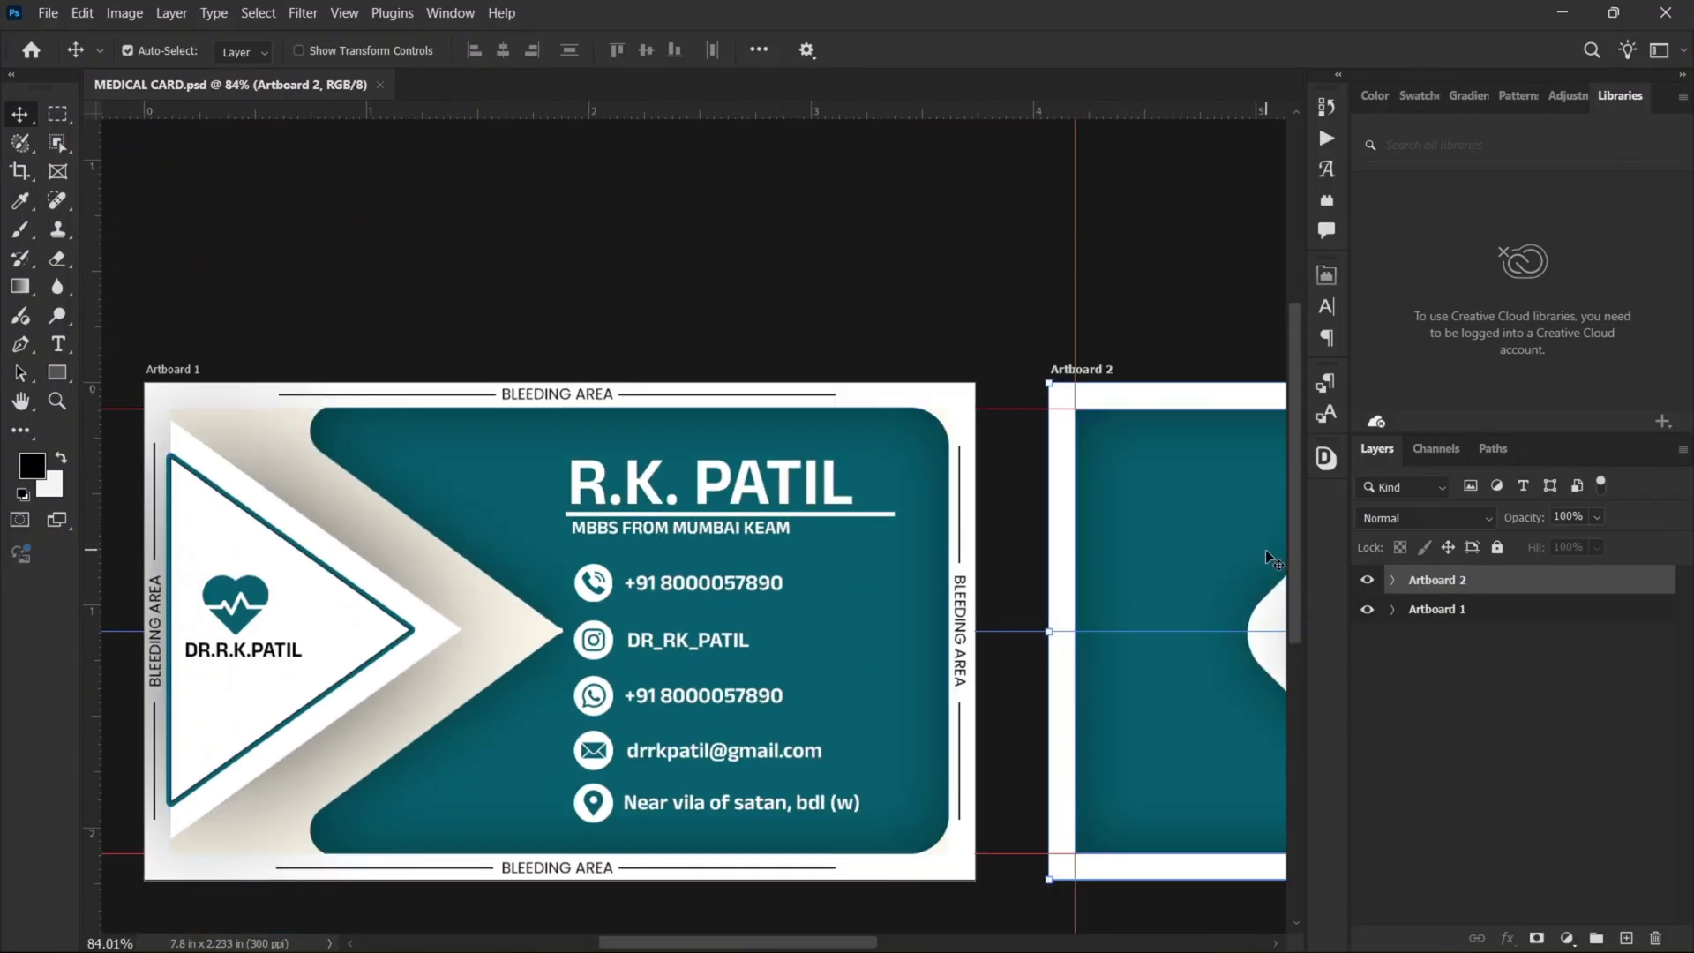
left_click_drag(1297, 632, 1295, 655)
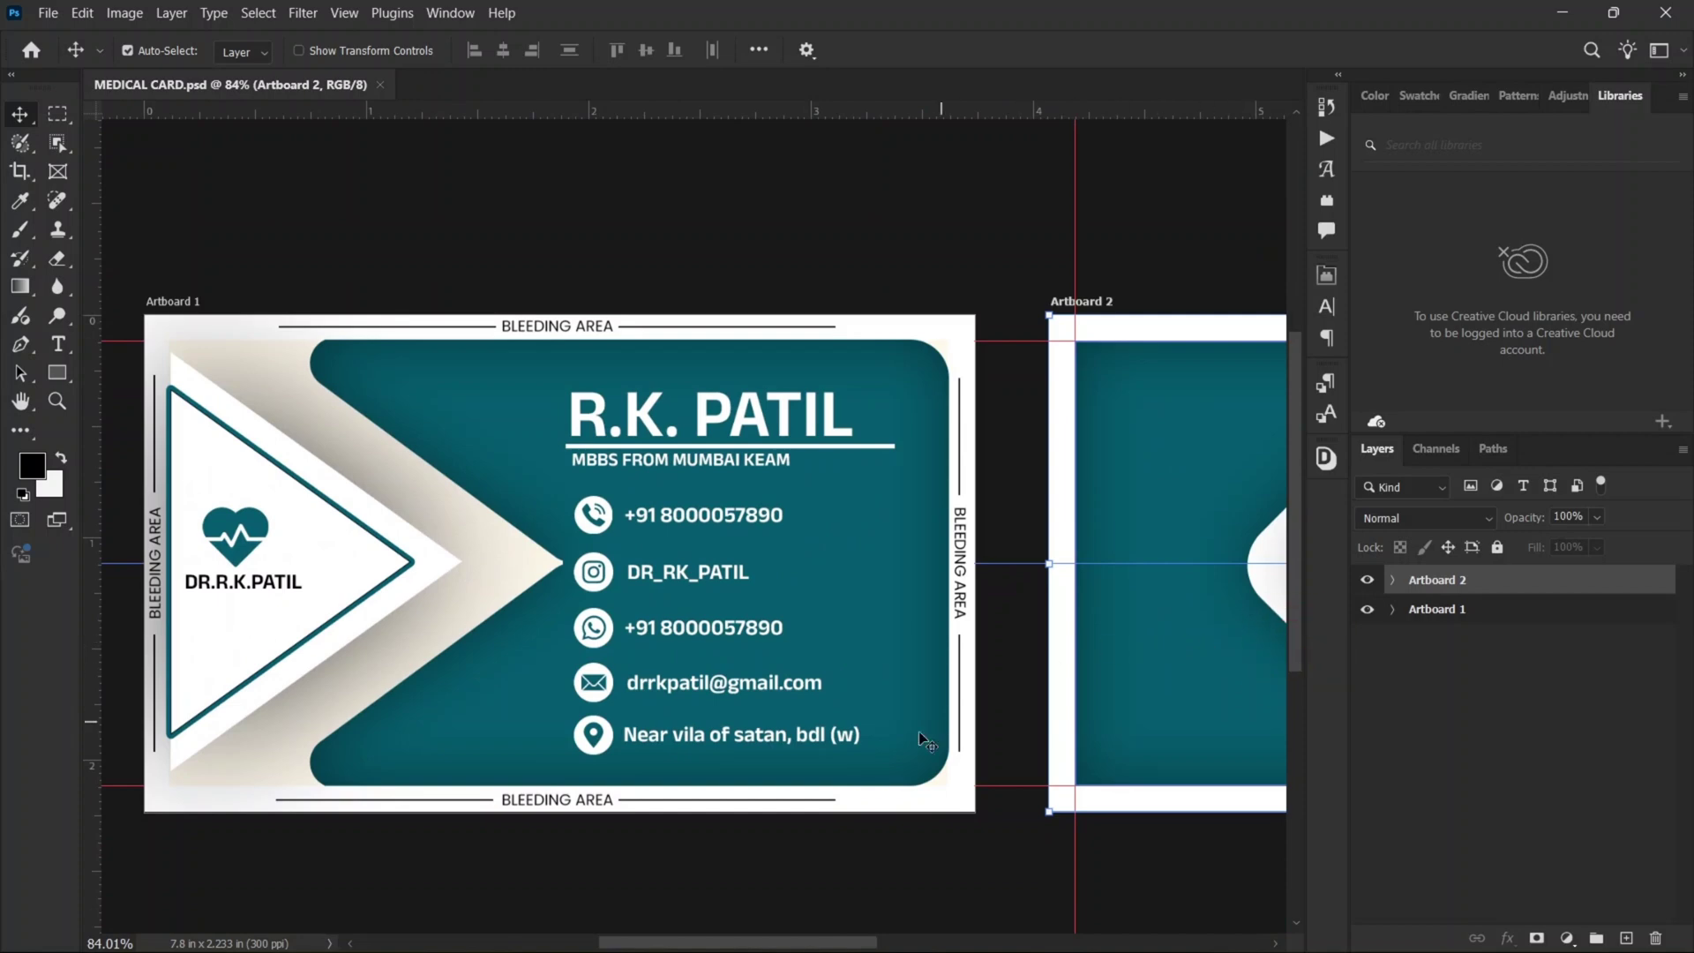
left_click_drag(801, 933, 776, 935)
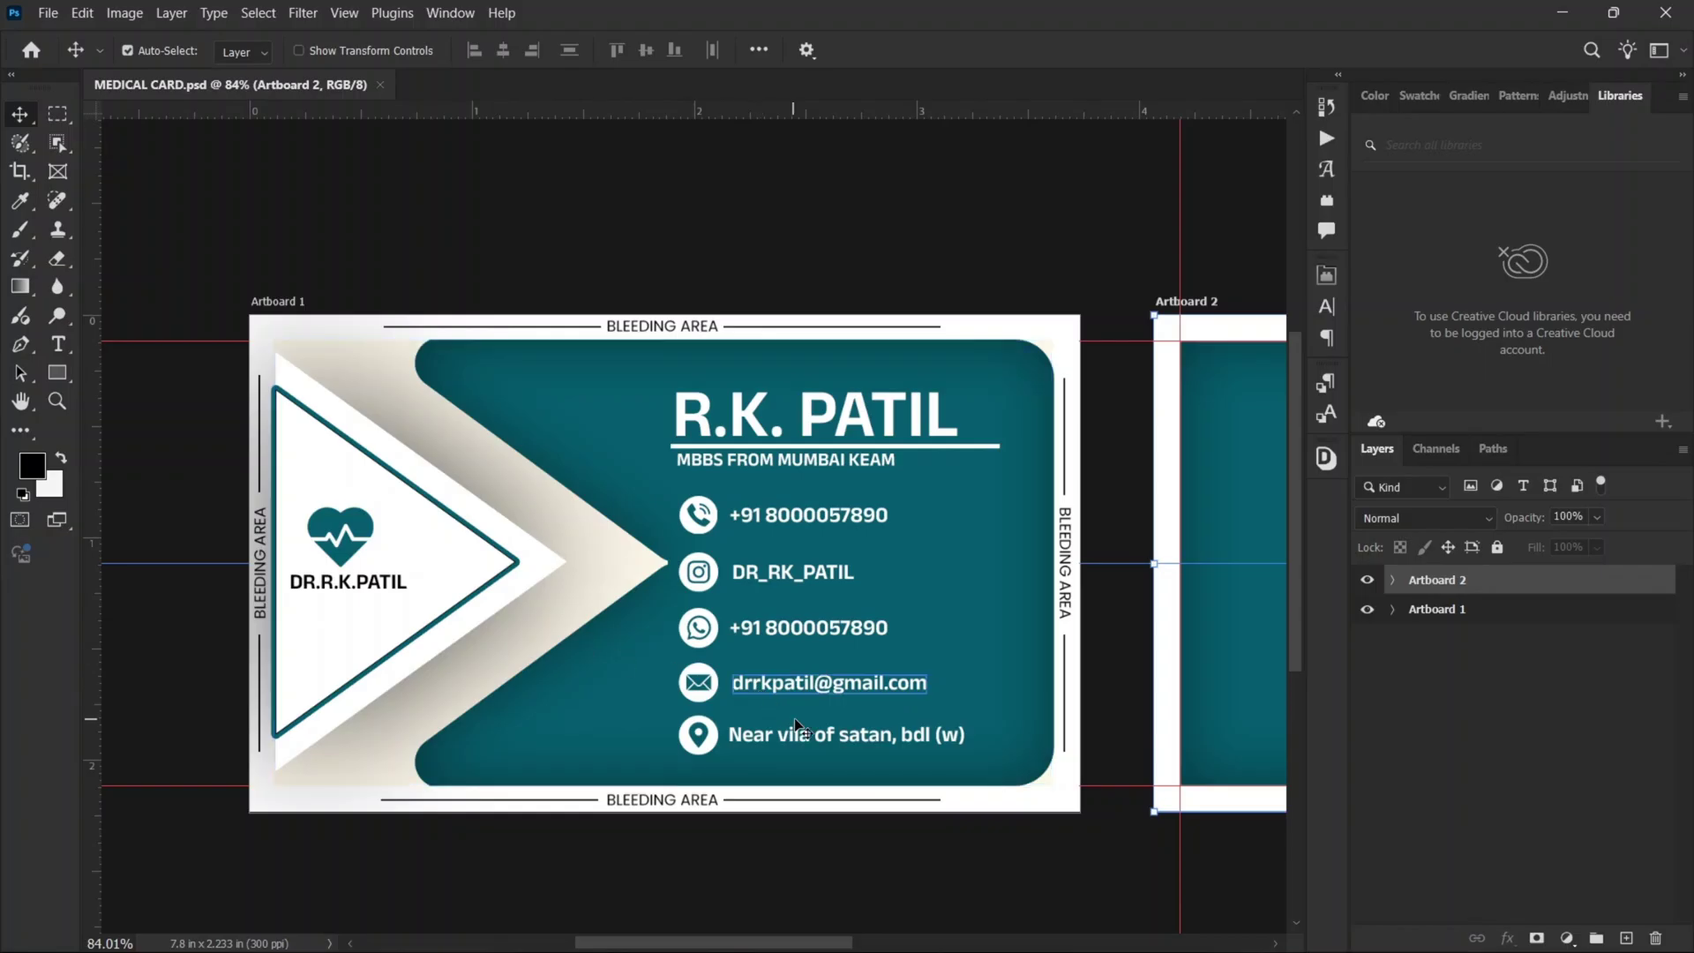
left_click_drag(746, 945, 759, 947)
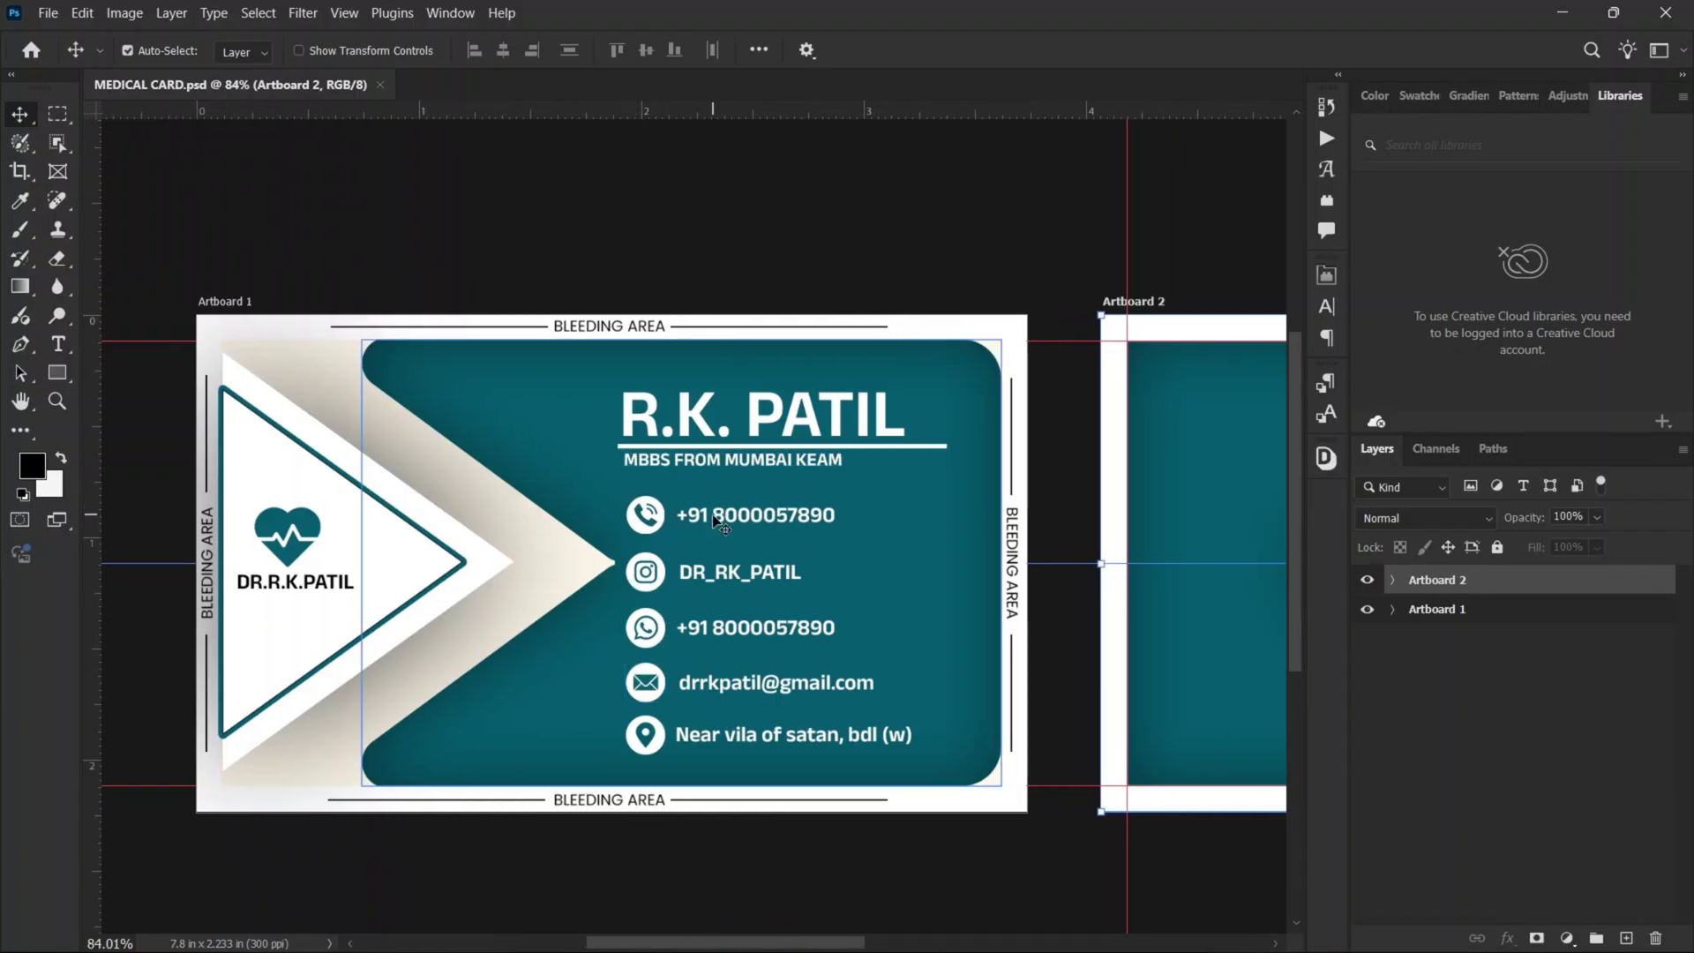
Delete the two vertical guides that cross the name and contact details on Artboard 1.
left_click(679, 430)
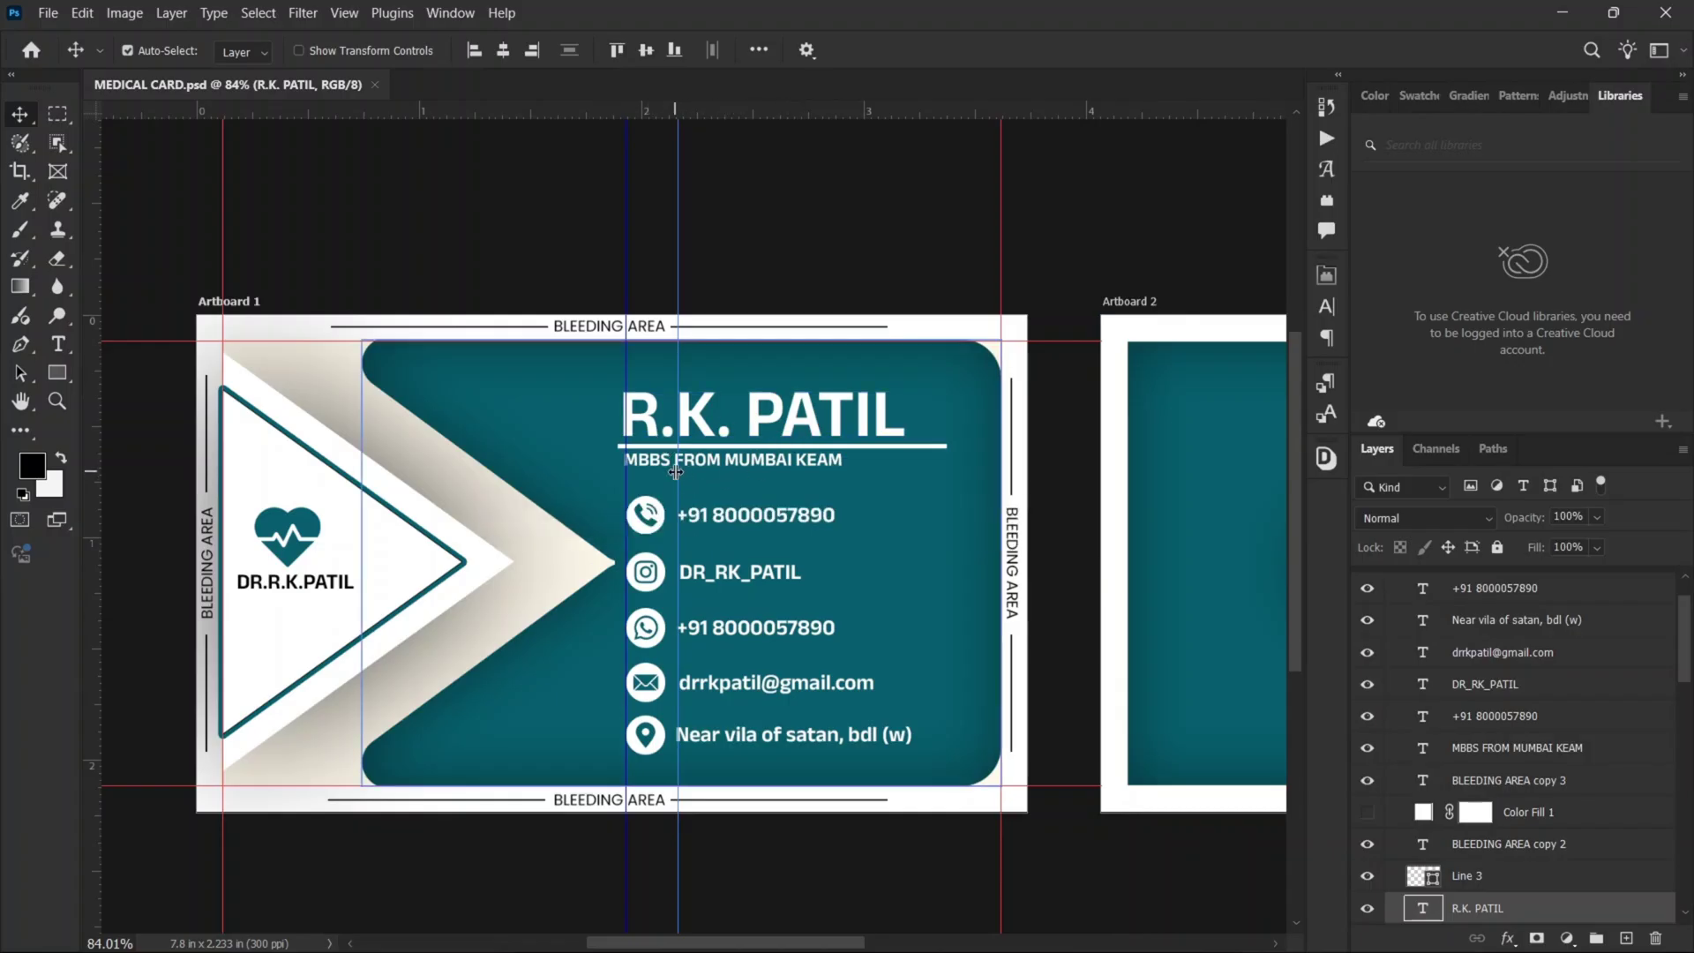
key("Delete")
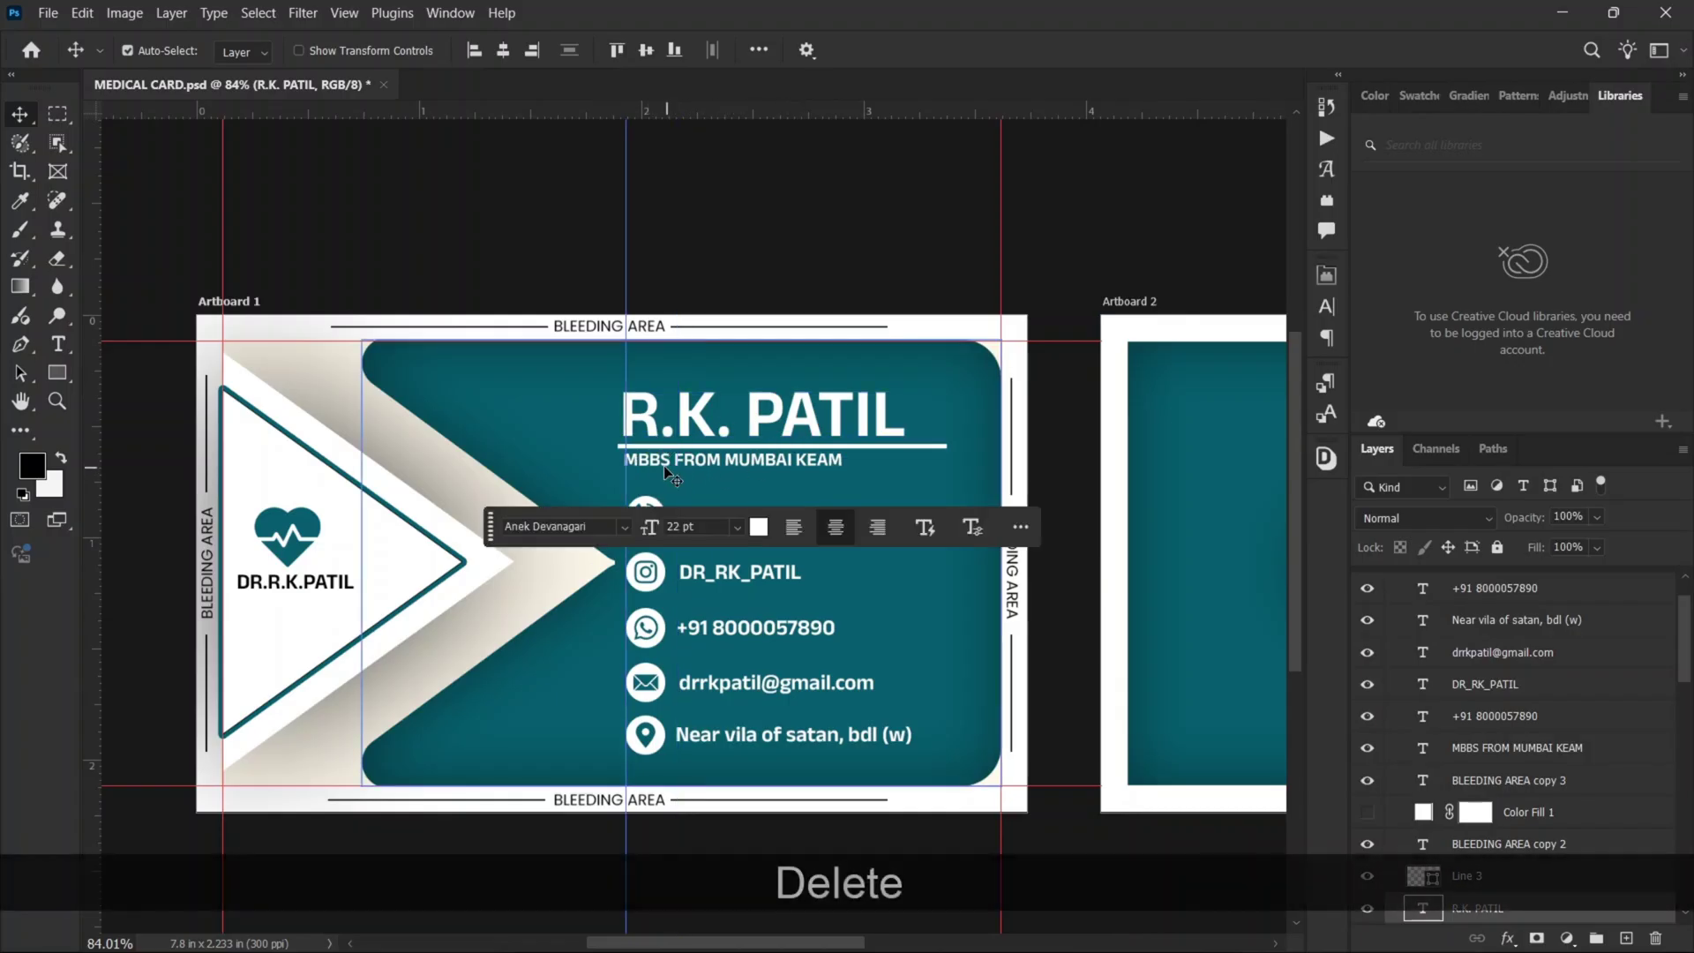
key("Delete")
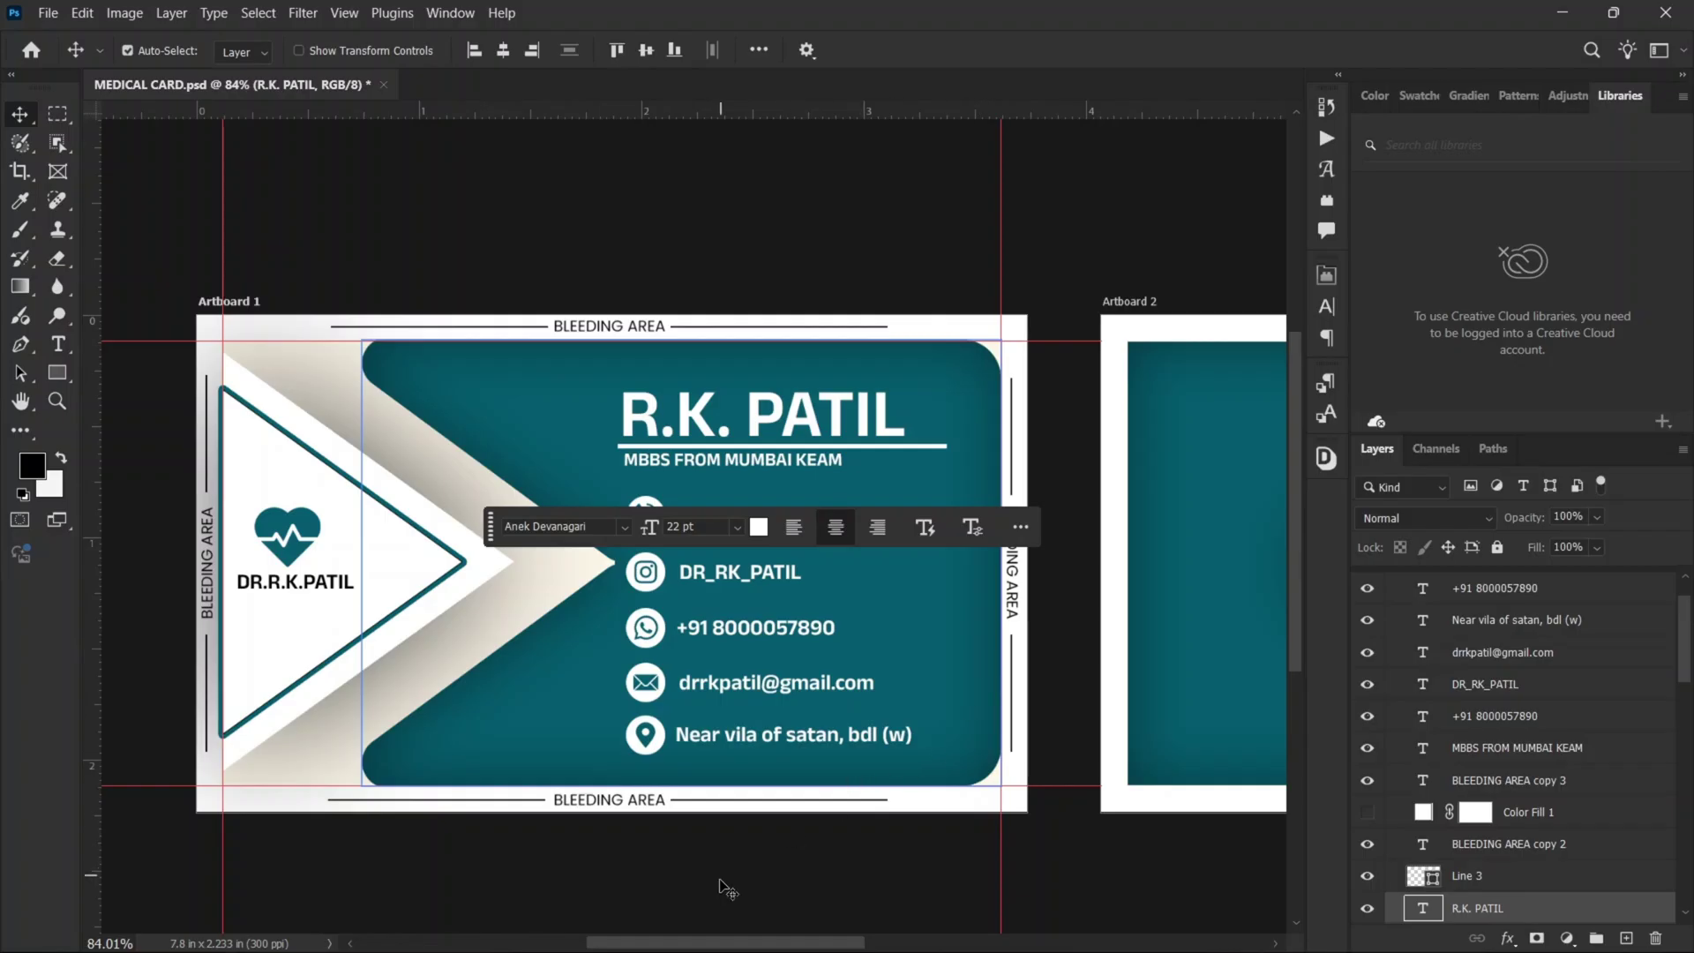
Inspect the contact icons, contact text and heart logo on Artboard 1 up close.
mouse_move(733, 944)
left_mouse_down()
mouse_move(794, 944)
mouse_move(726, 918)
left_mouse_up()
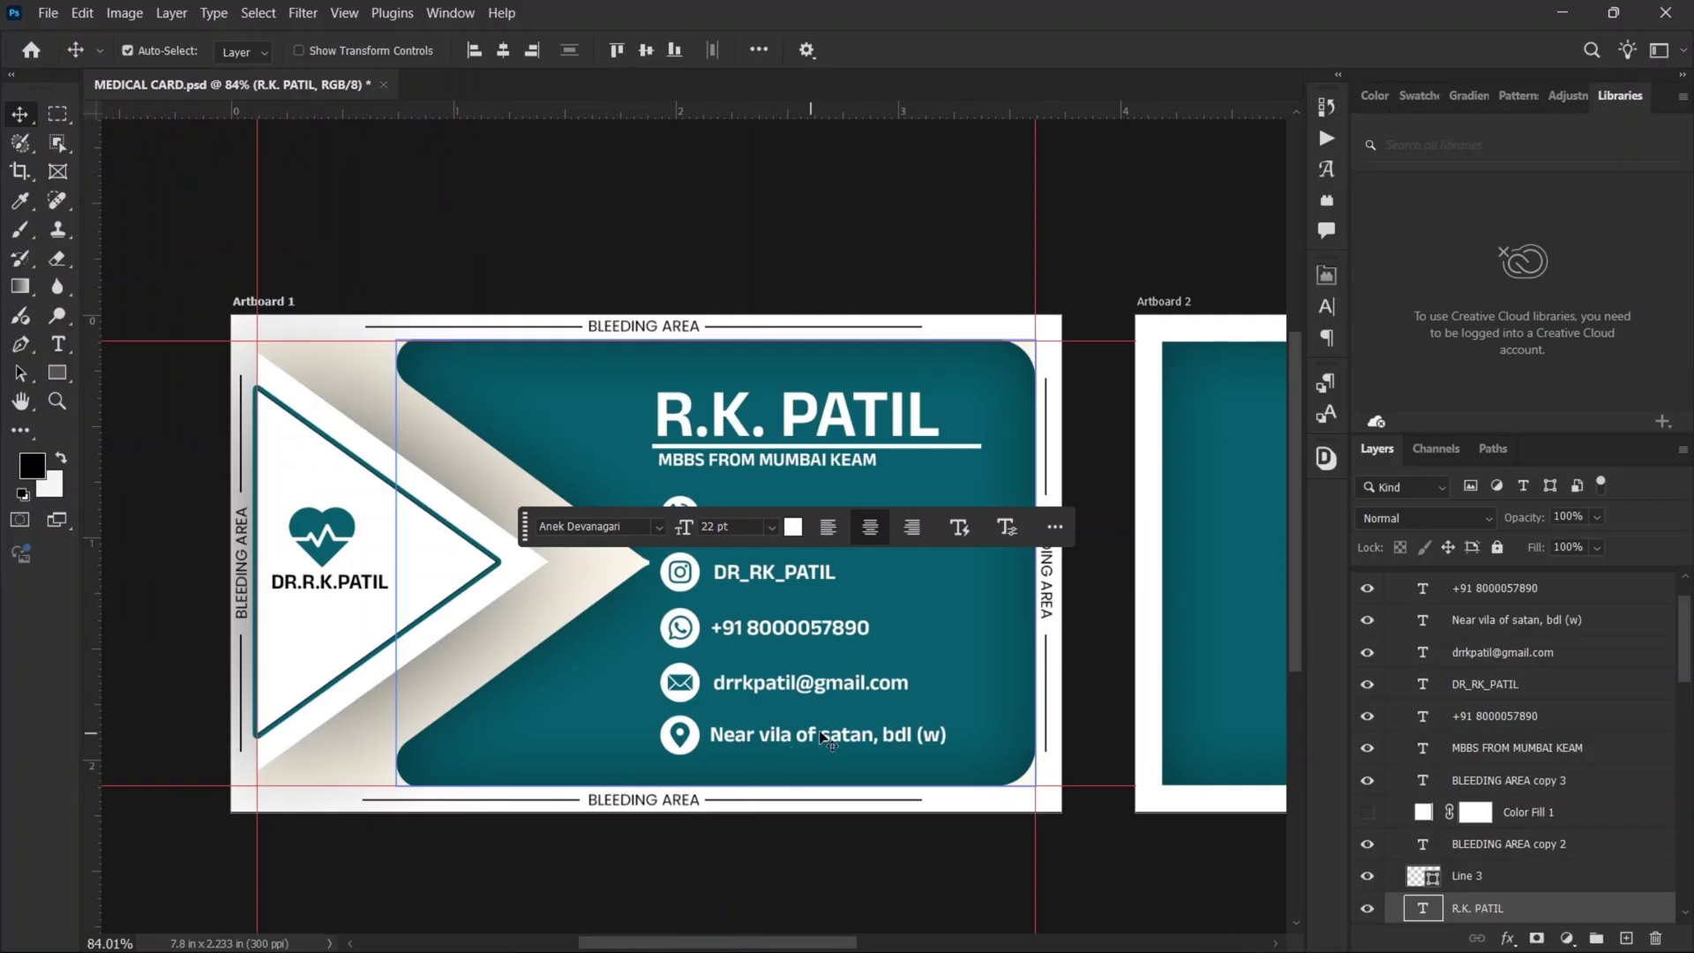
mouse_move(806, 942)
left_mouse_down()
mouse_move(968, 938)
mouse_move(818, 941)
left_mouse_up()
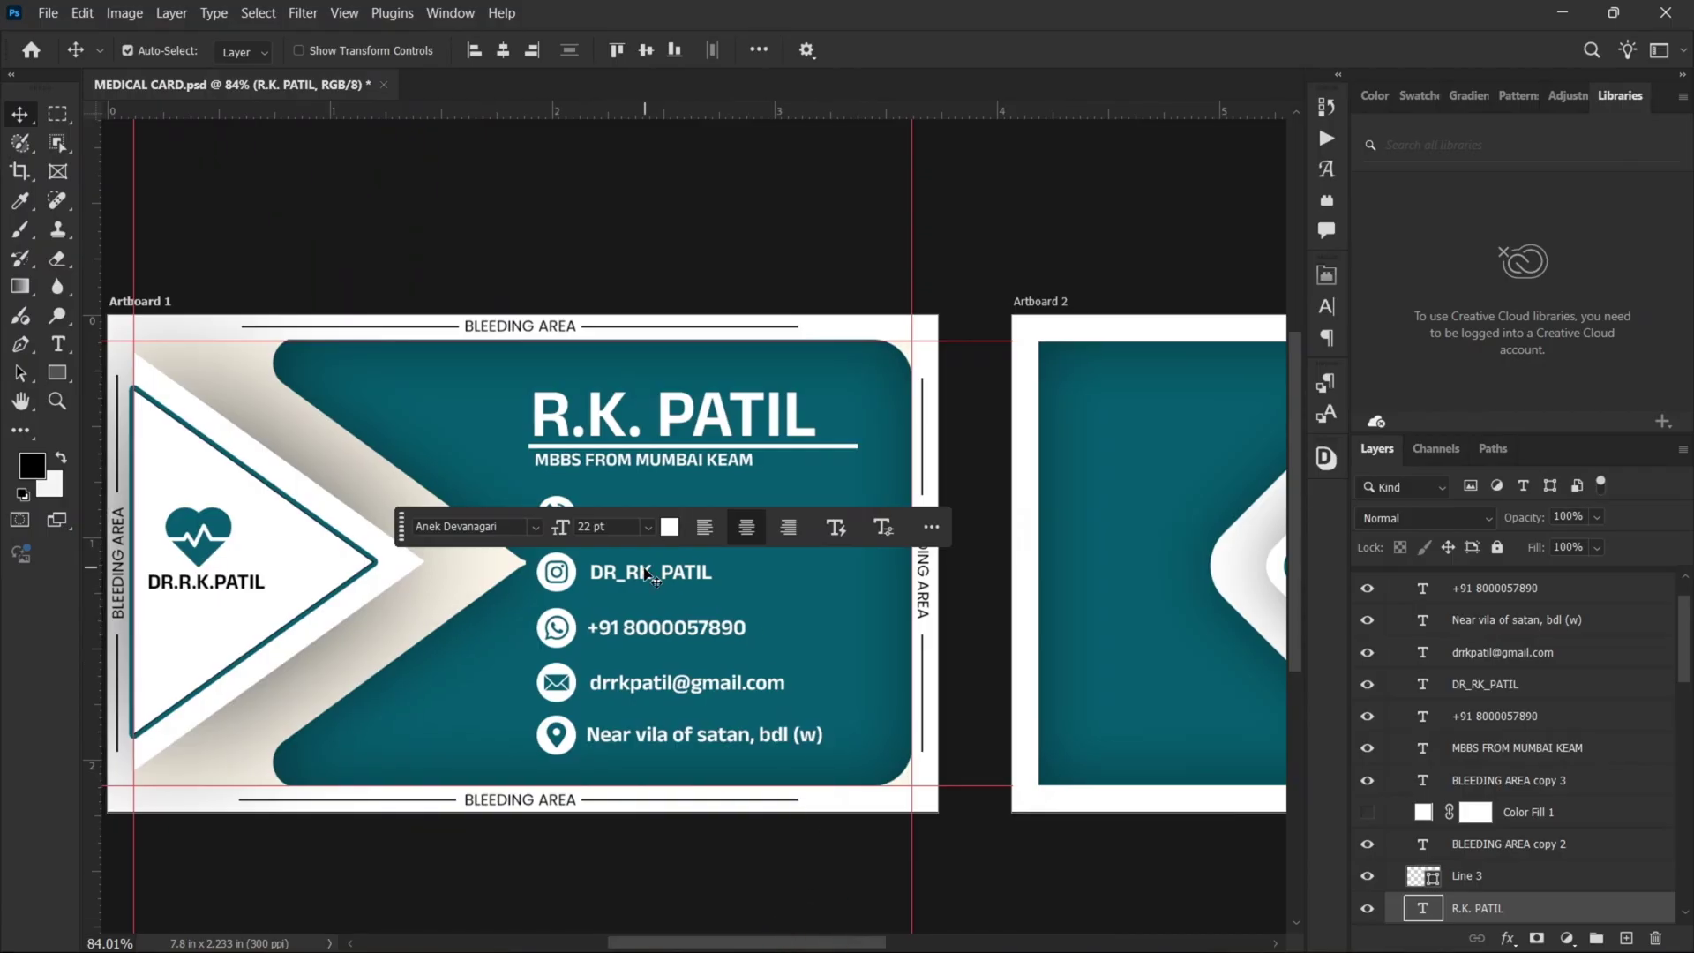
left_click(601, 581)
left_click(615, 519)
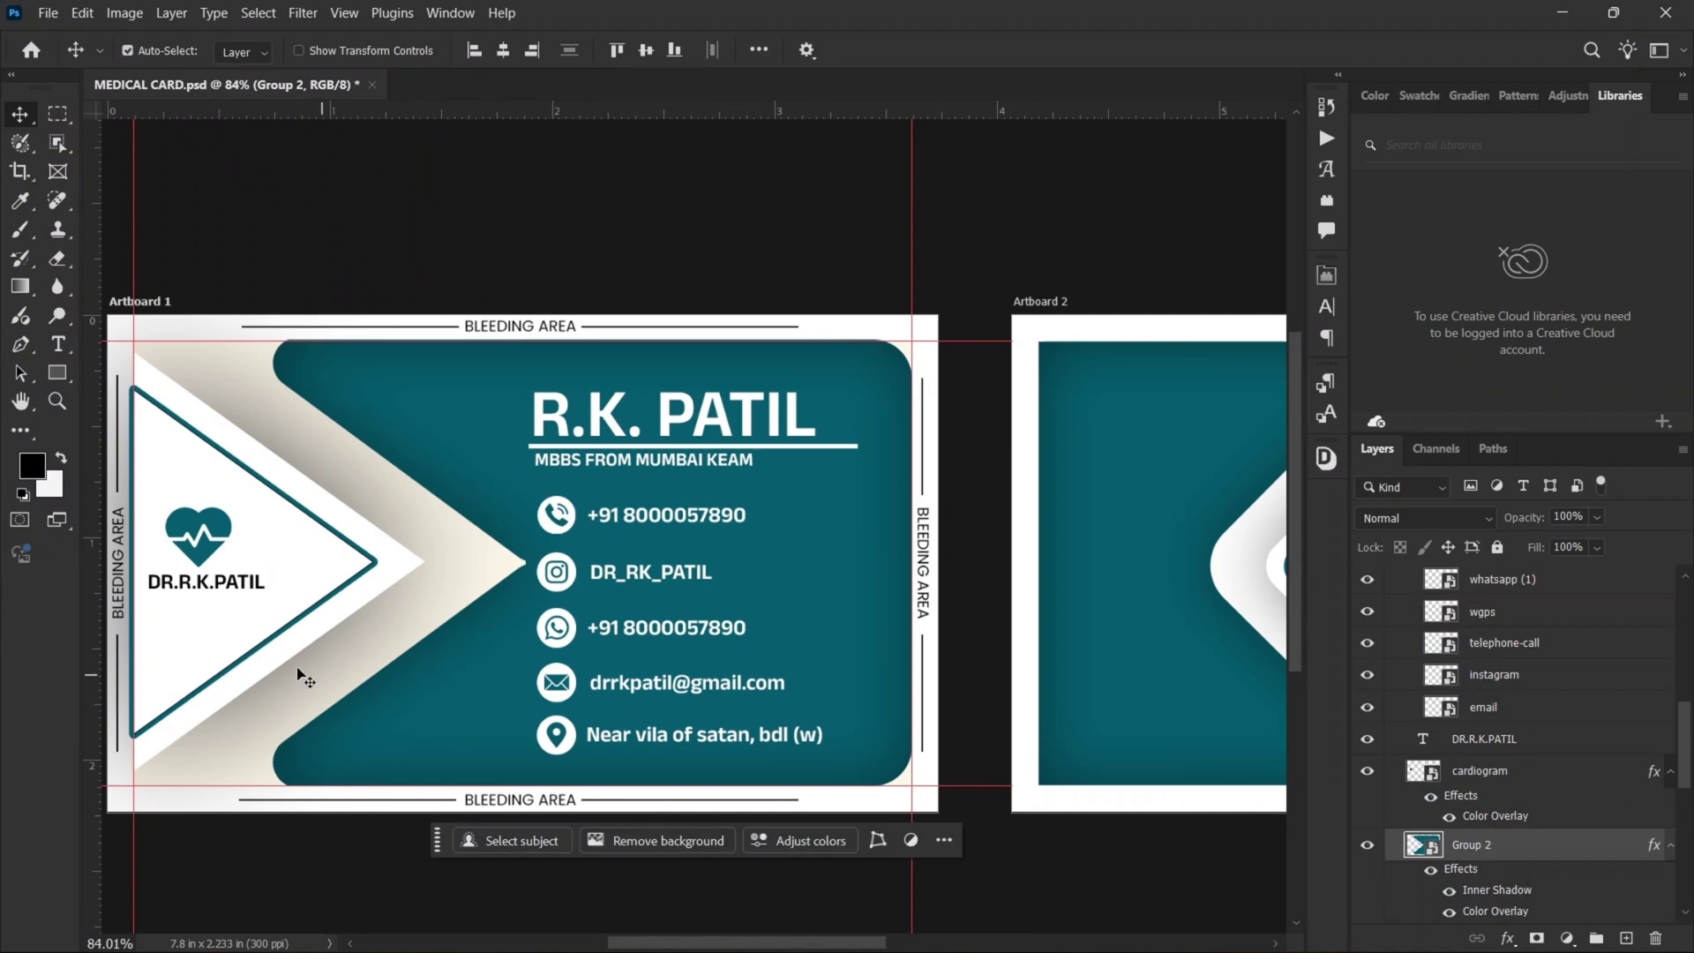
left_click(169, 541)
scroll(169, 541, "up", 9)
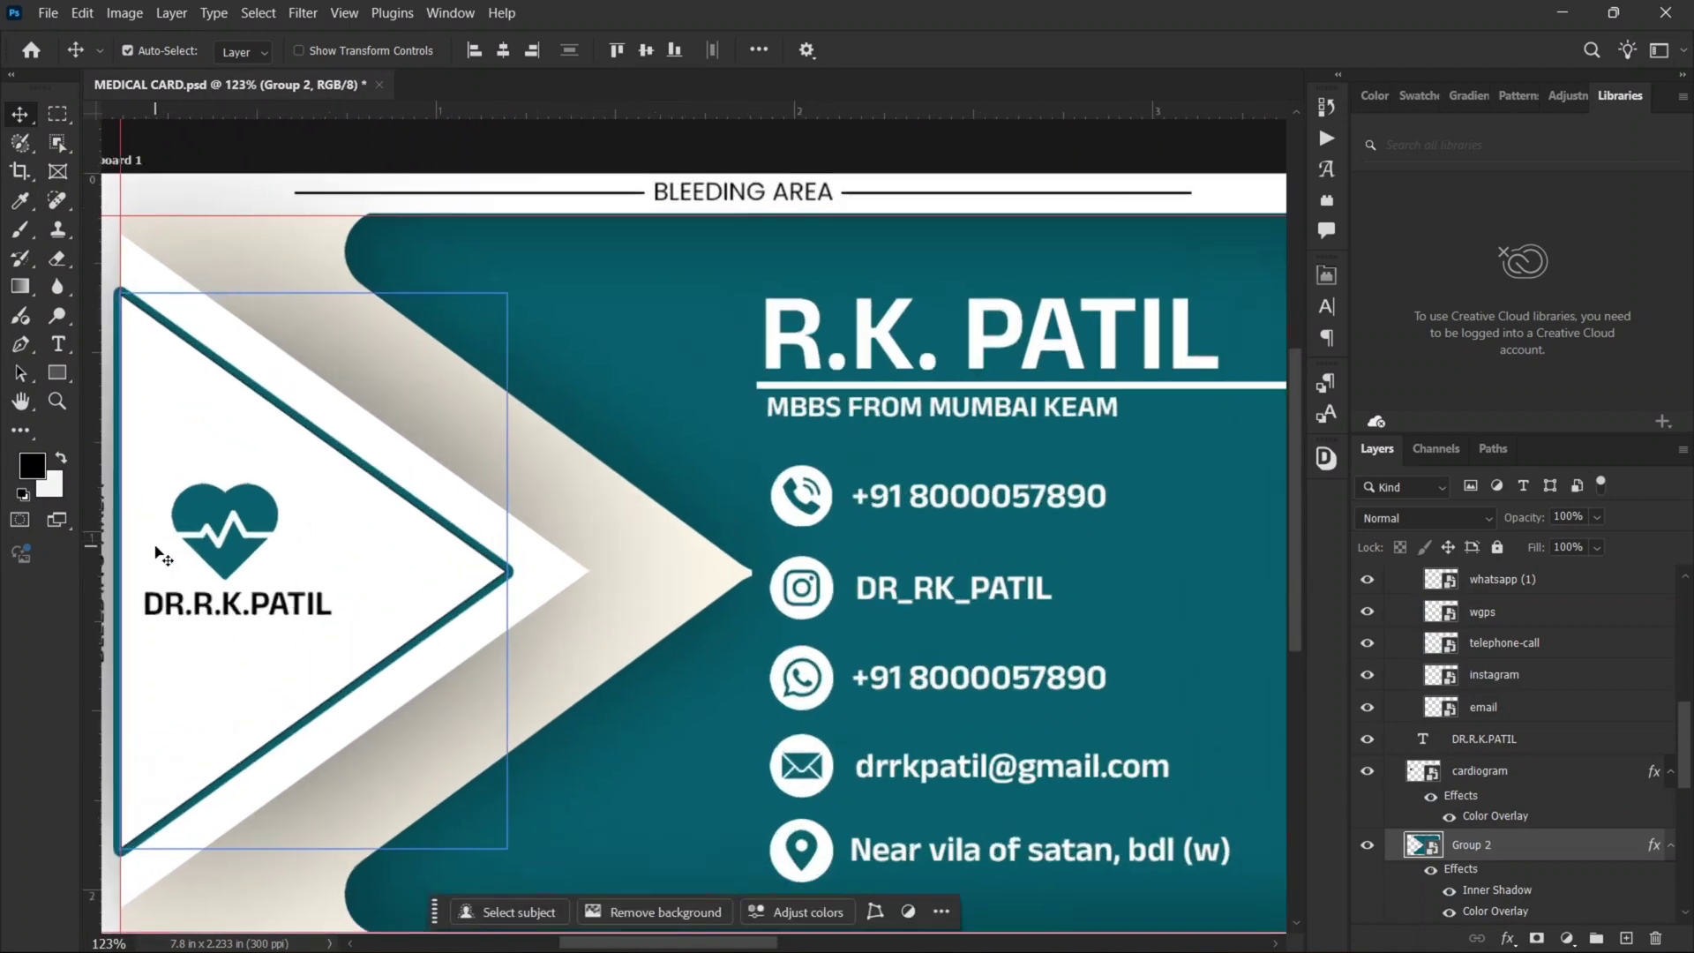
scroll(357, 533, "down", 10)
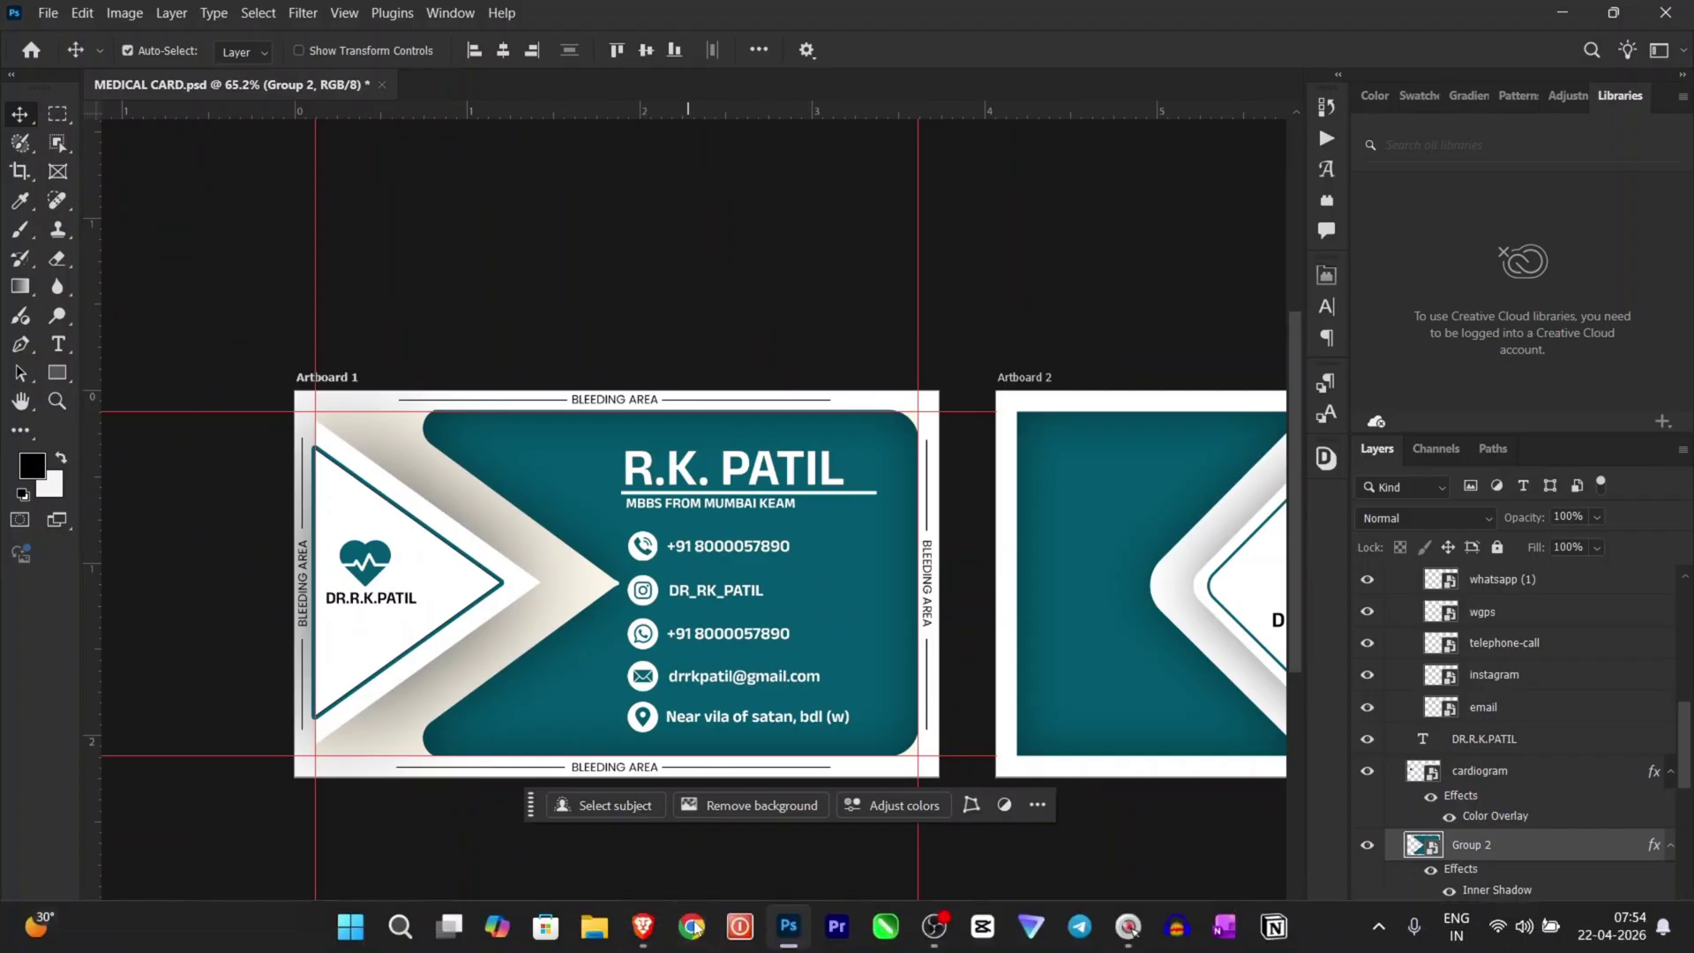
Switch to the Brave browser and open Flaticon's search results for "medical" in a new tab.
left_click(649, 927)
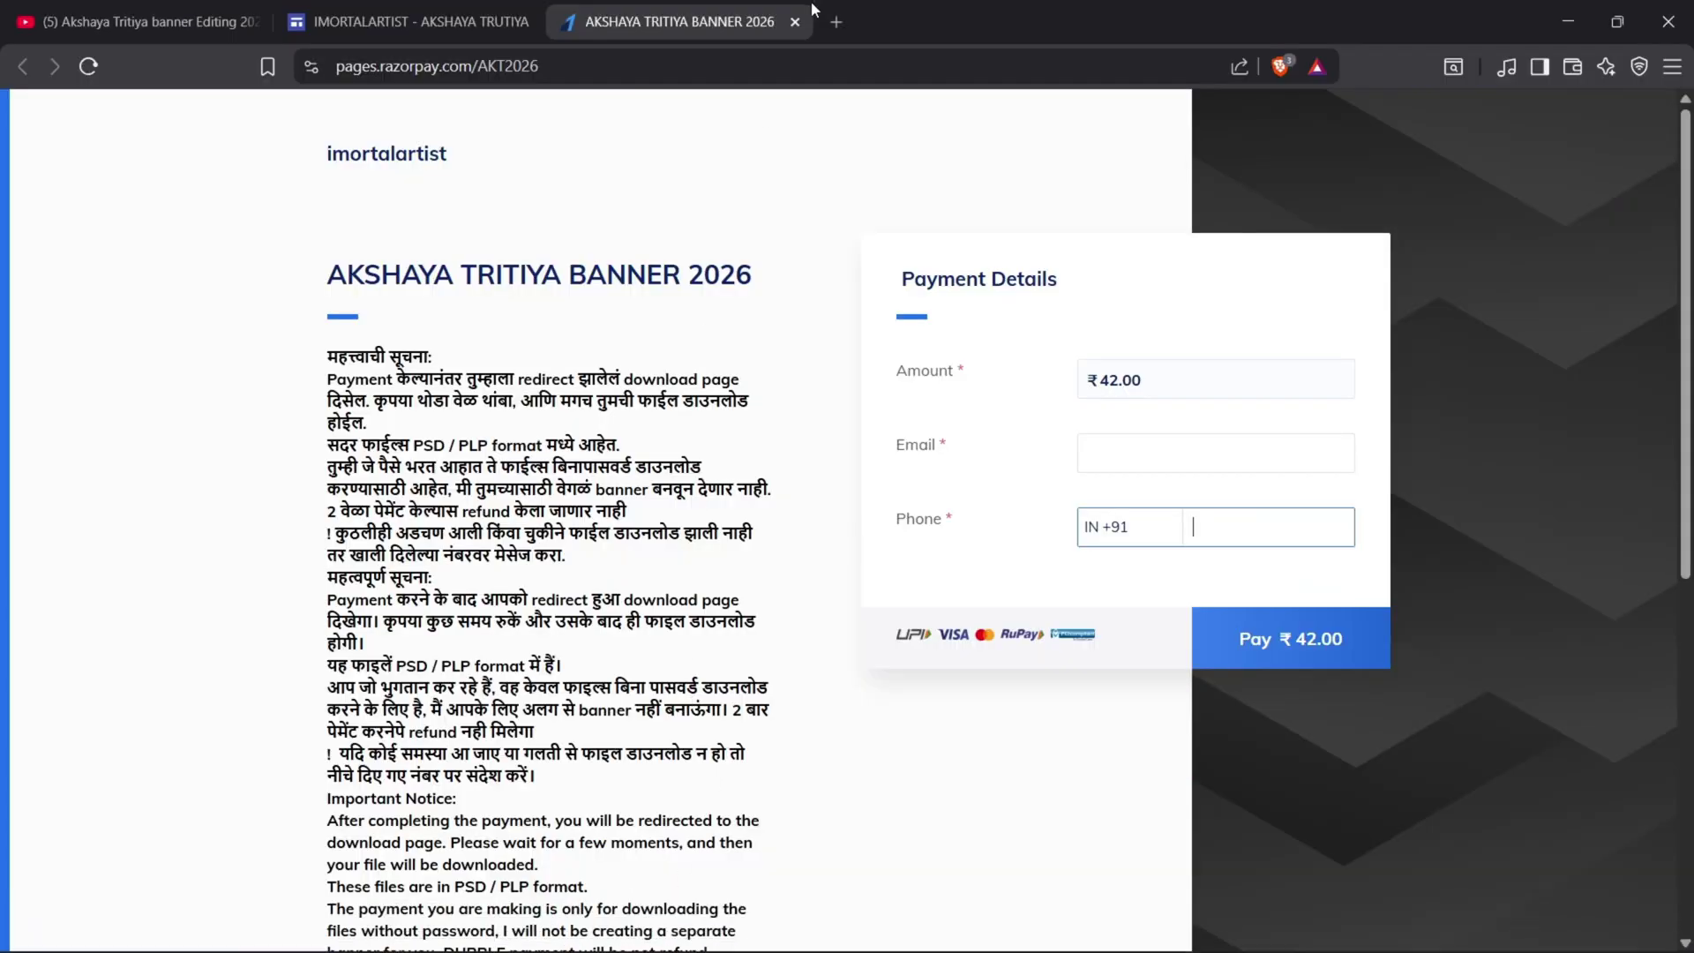
left_click(836, 21)
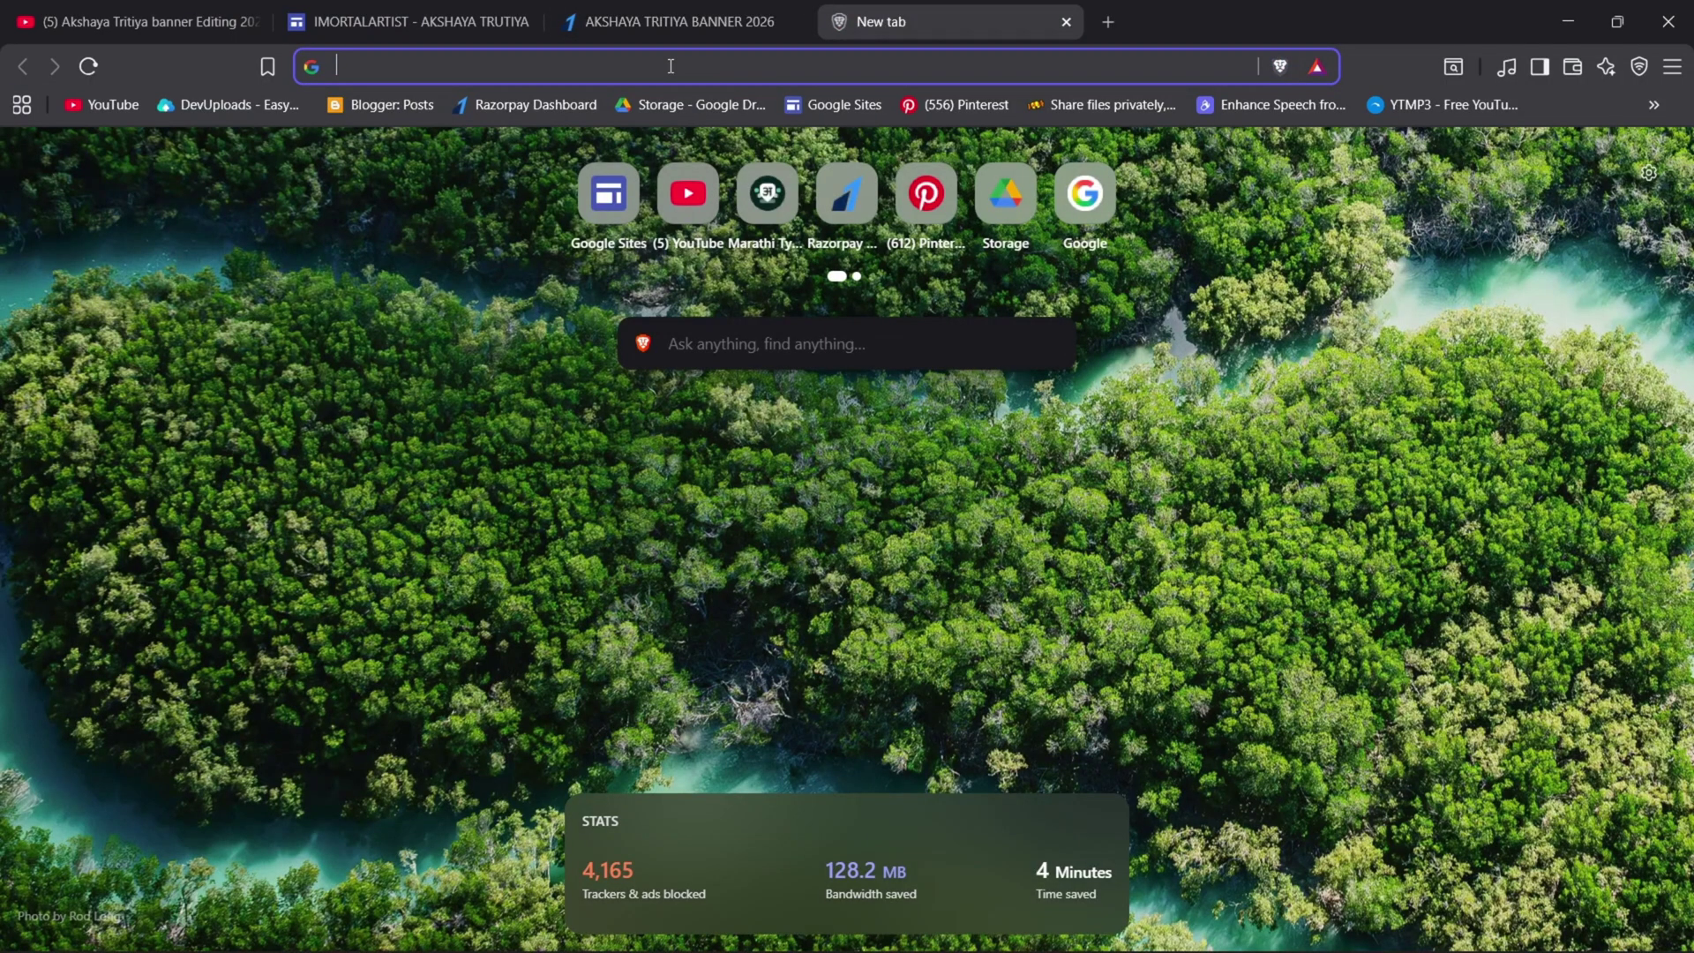
type("flaticon.com/search?word=medical")
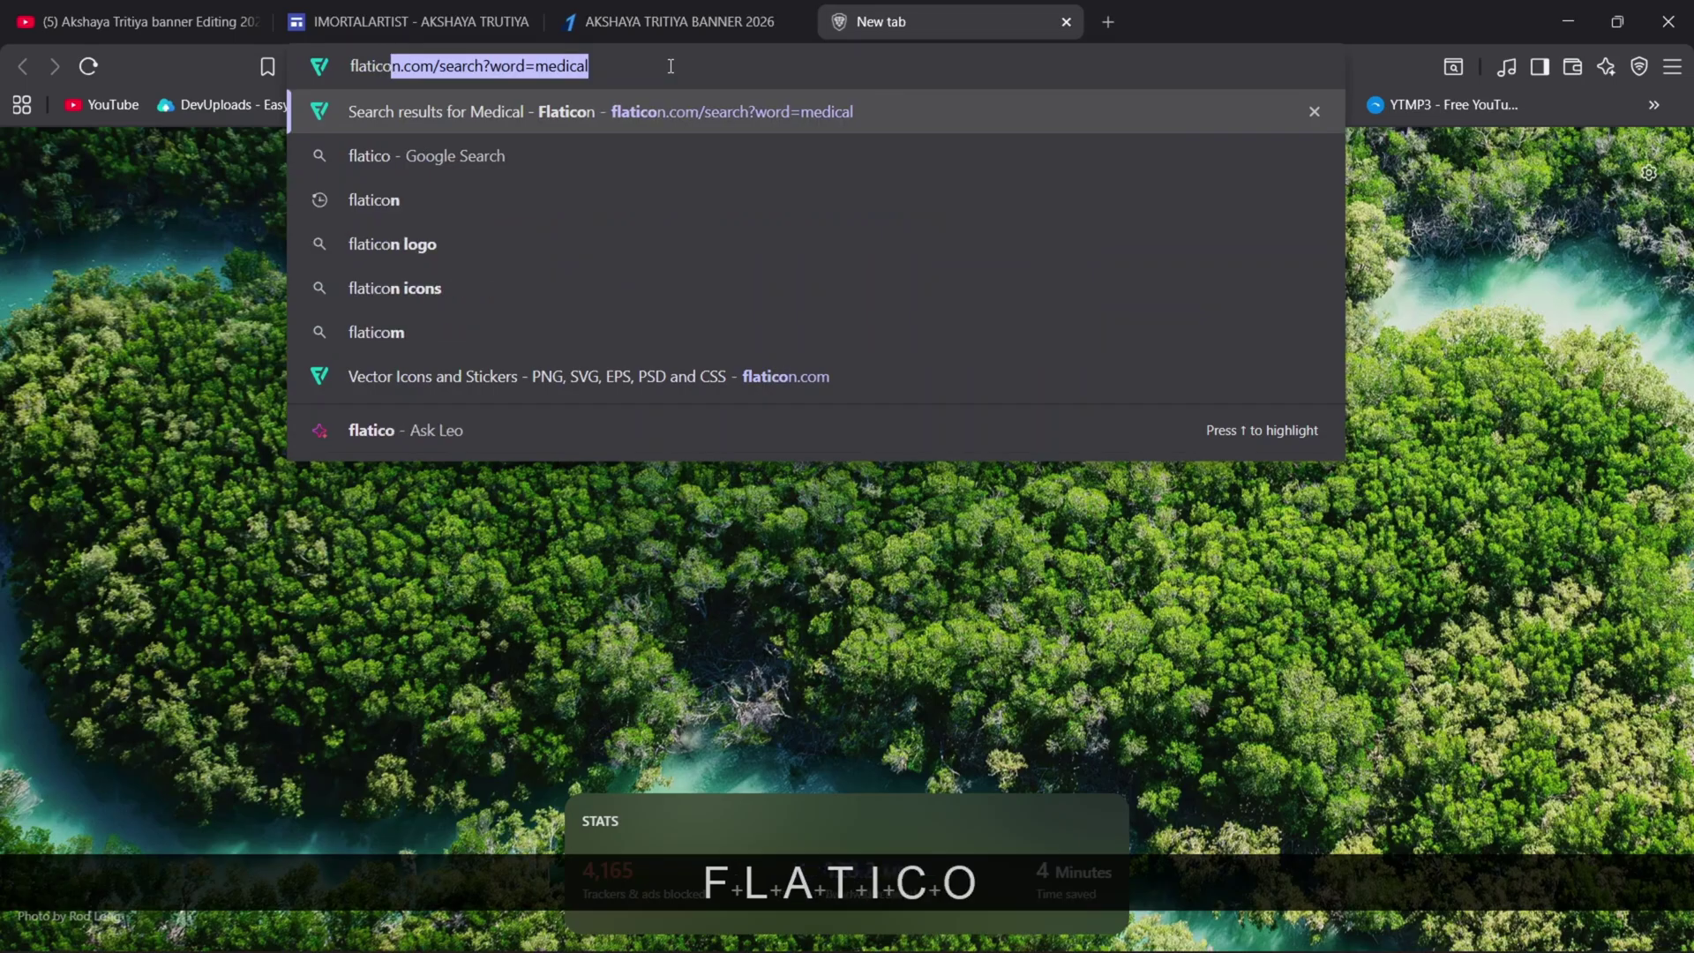
key("Return")
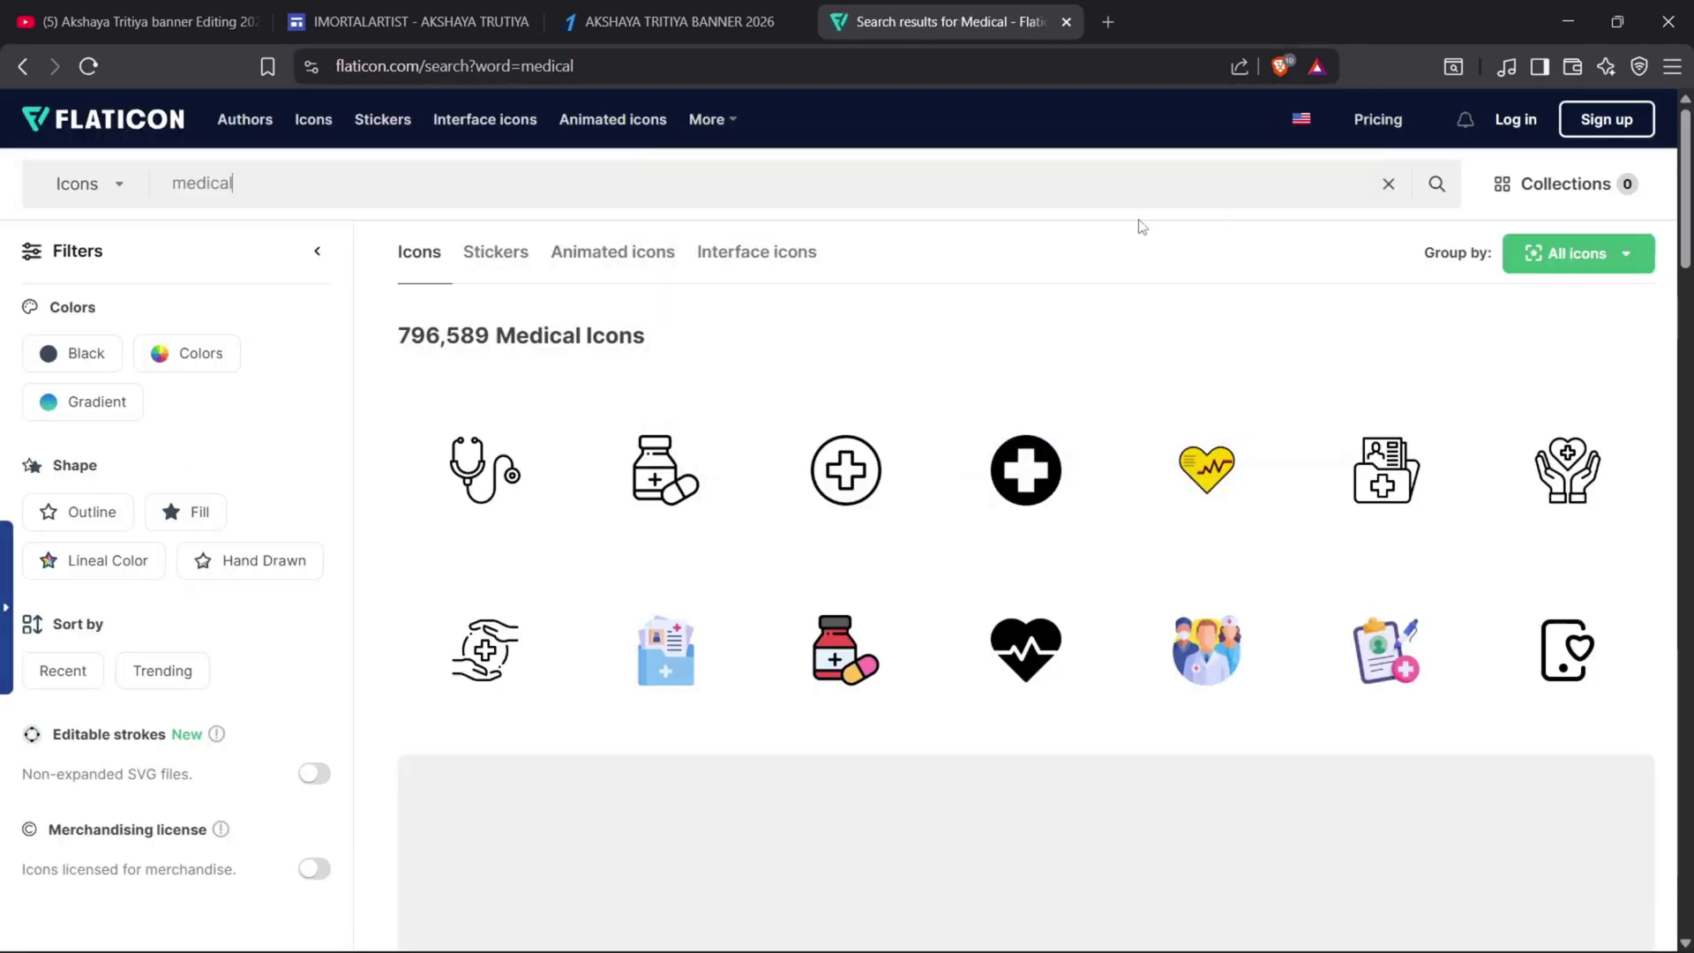
Replace the Flaticon search term with "photo" and run the search.
left_click(1389, 185)
type("photo")
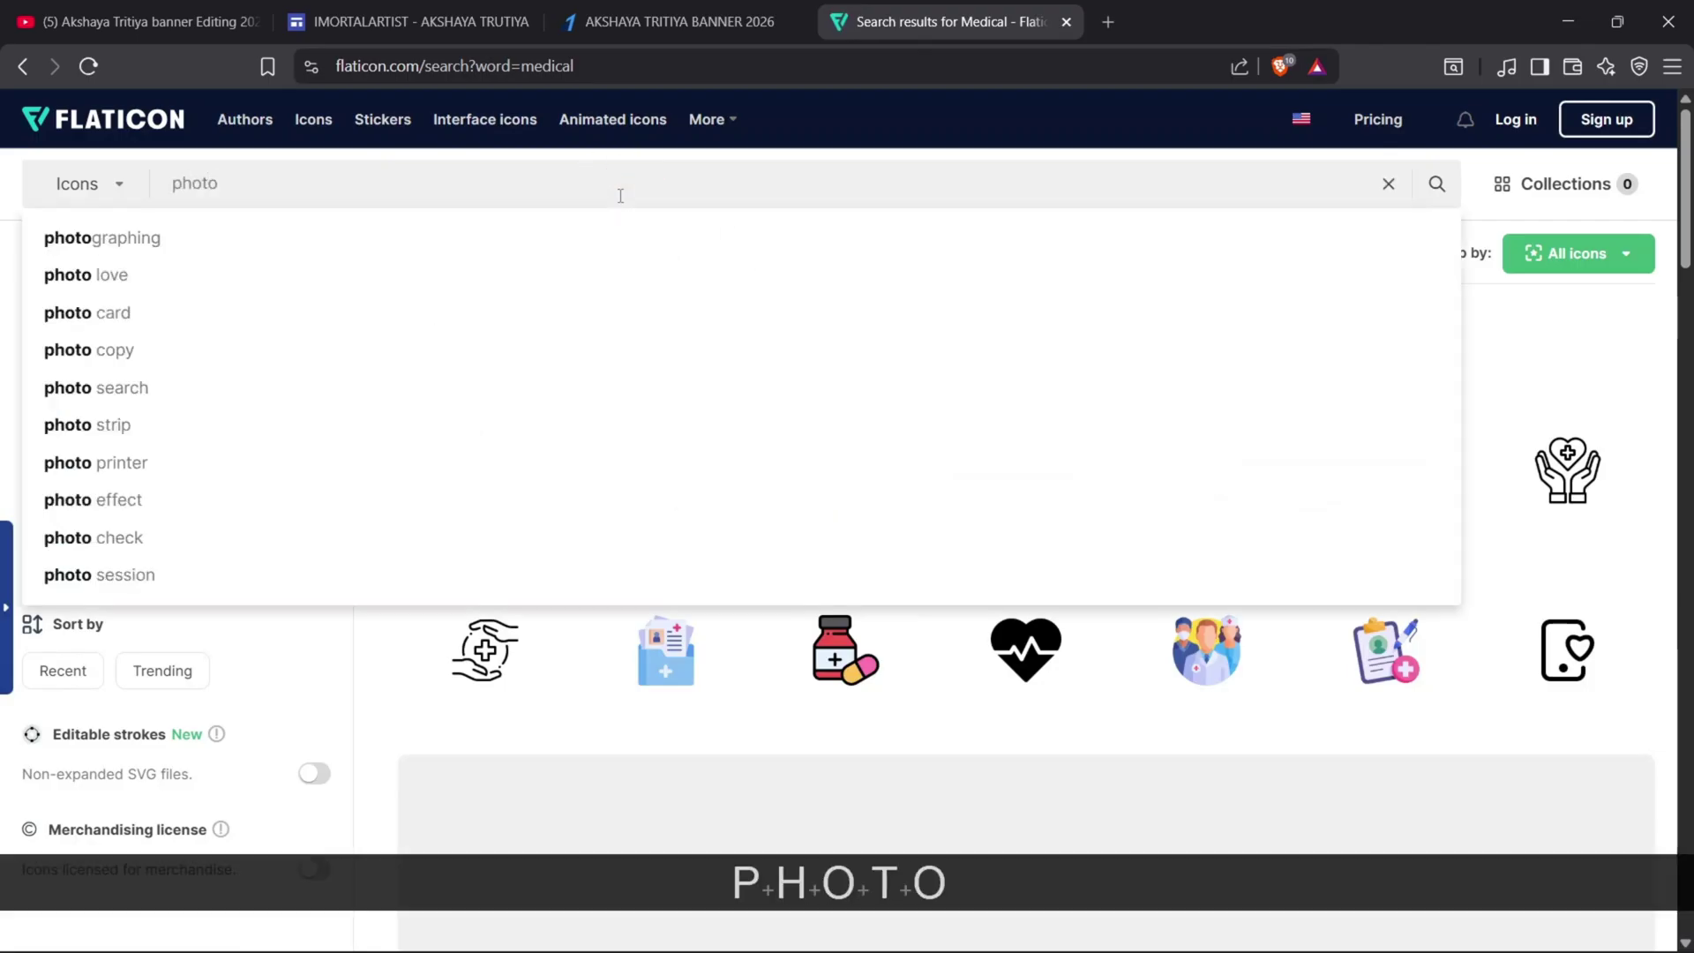
key("Return")
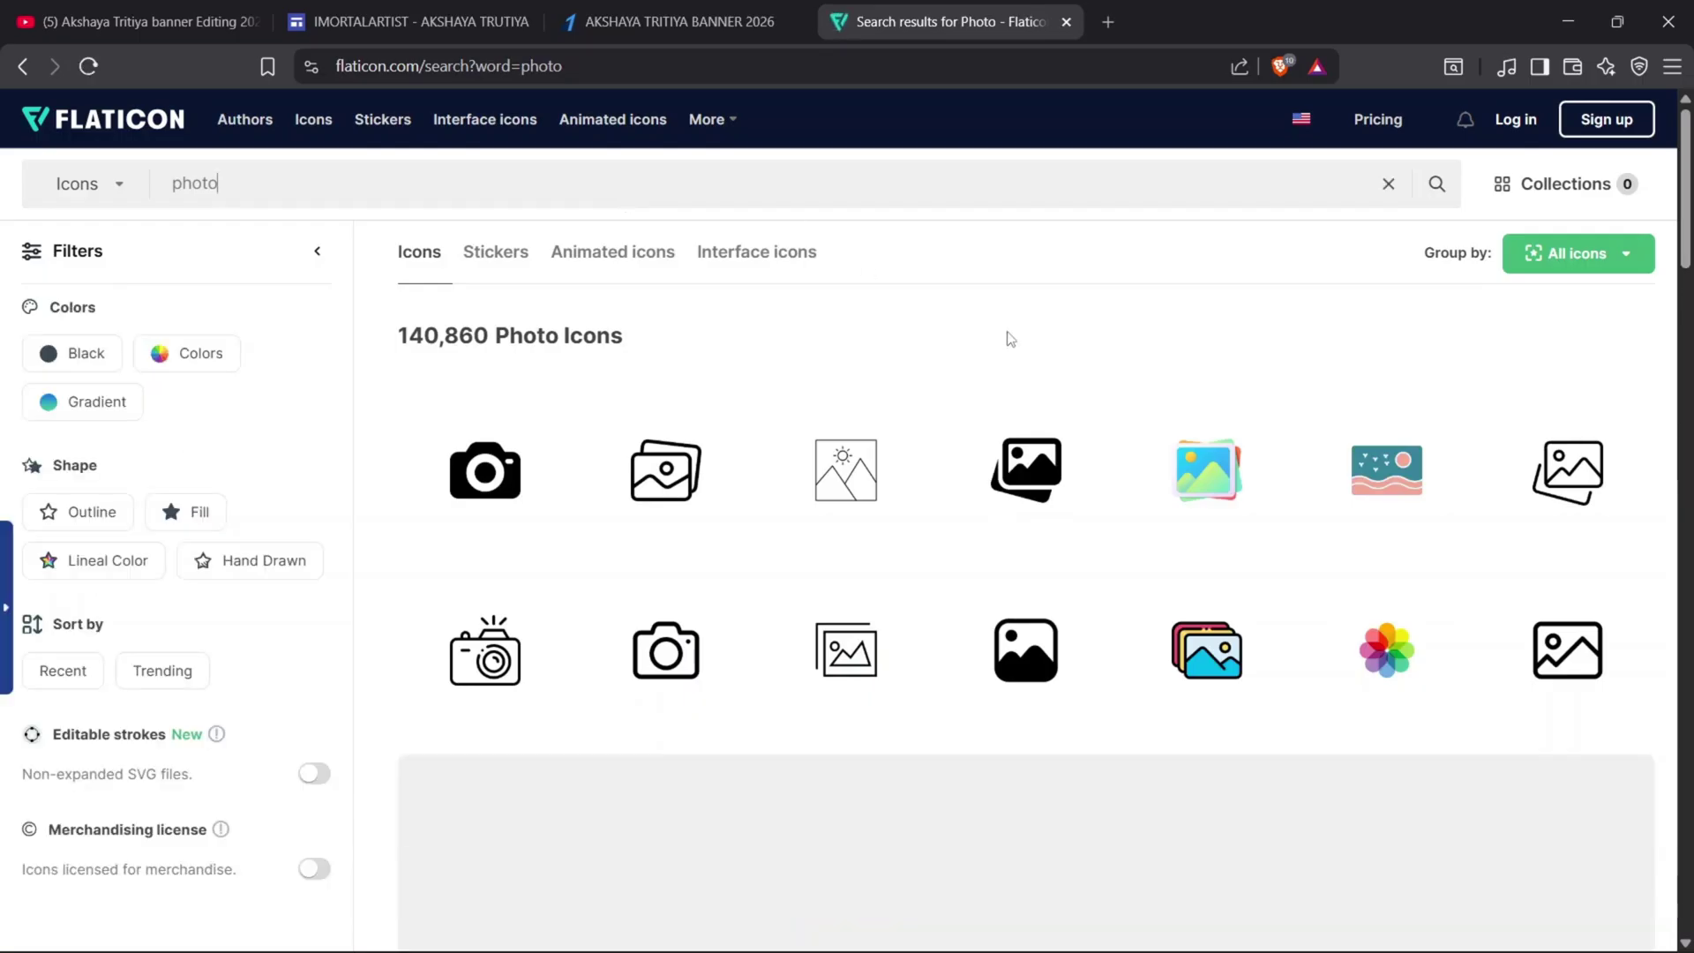
Download the green landscape picture icon from the photo results as a PNG.
scroll(1015, 353, "down", 5)
mouse_move(477, 782)
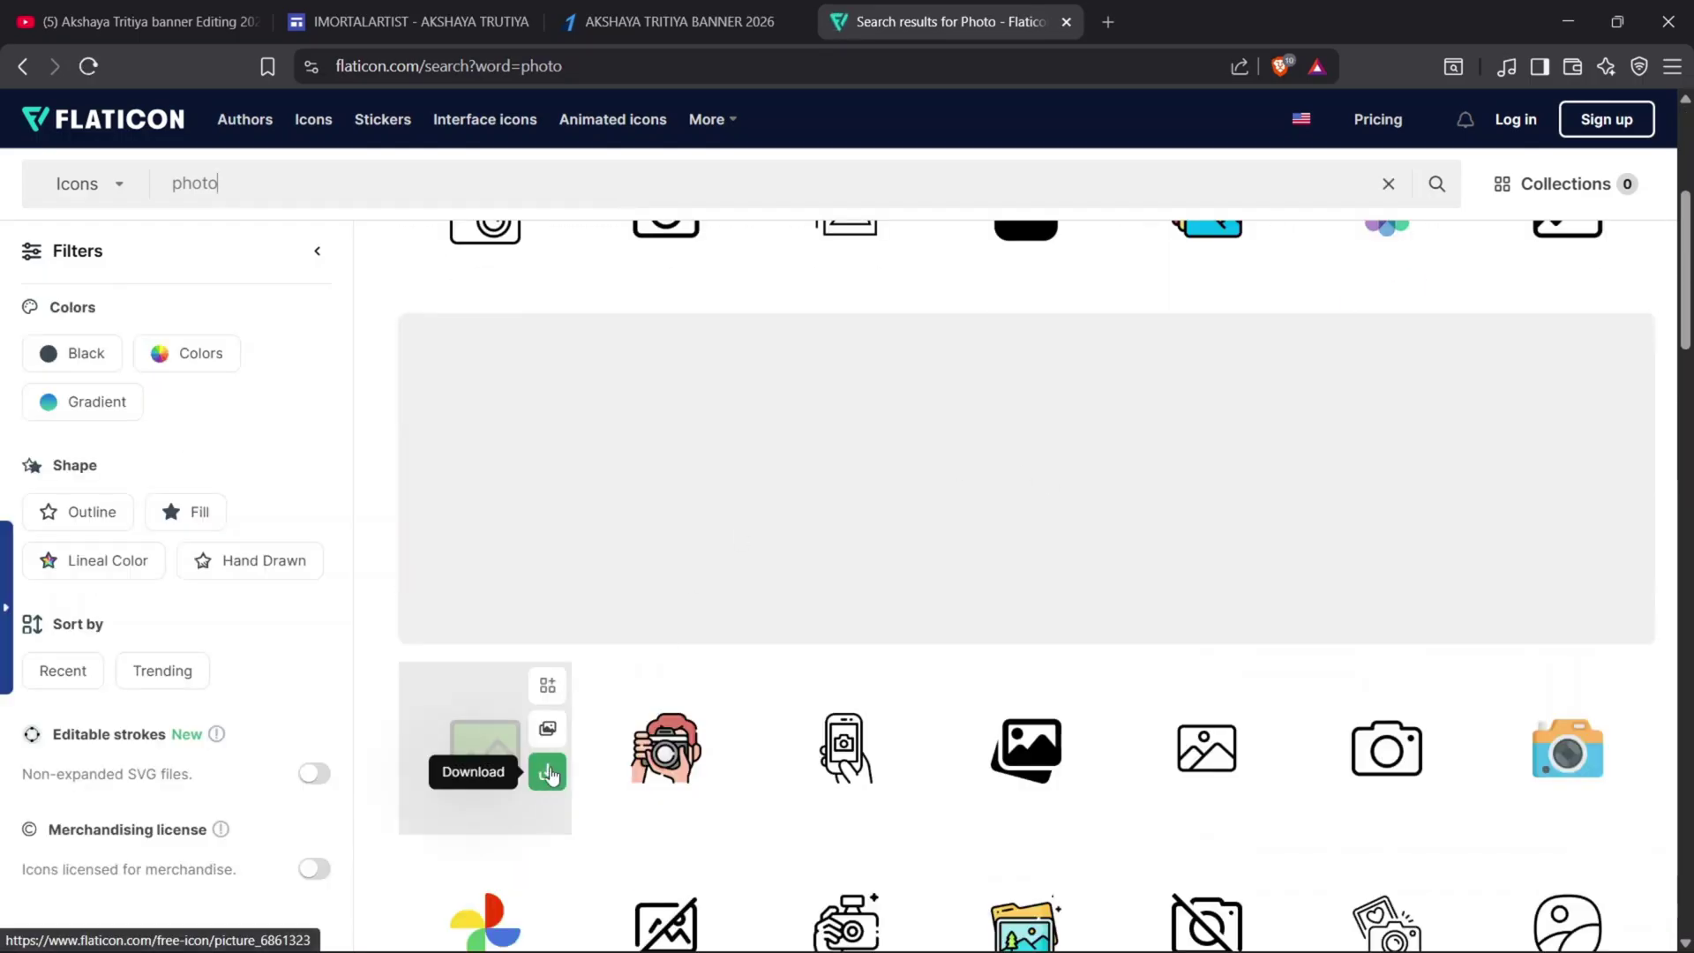
left_click(548, 772)
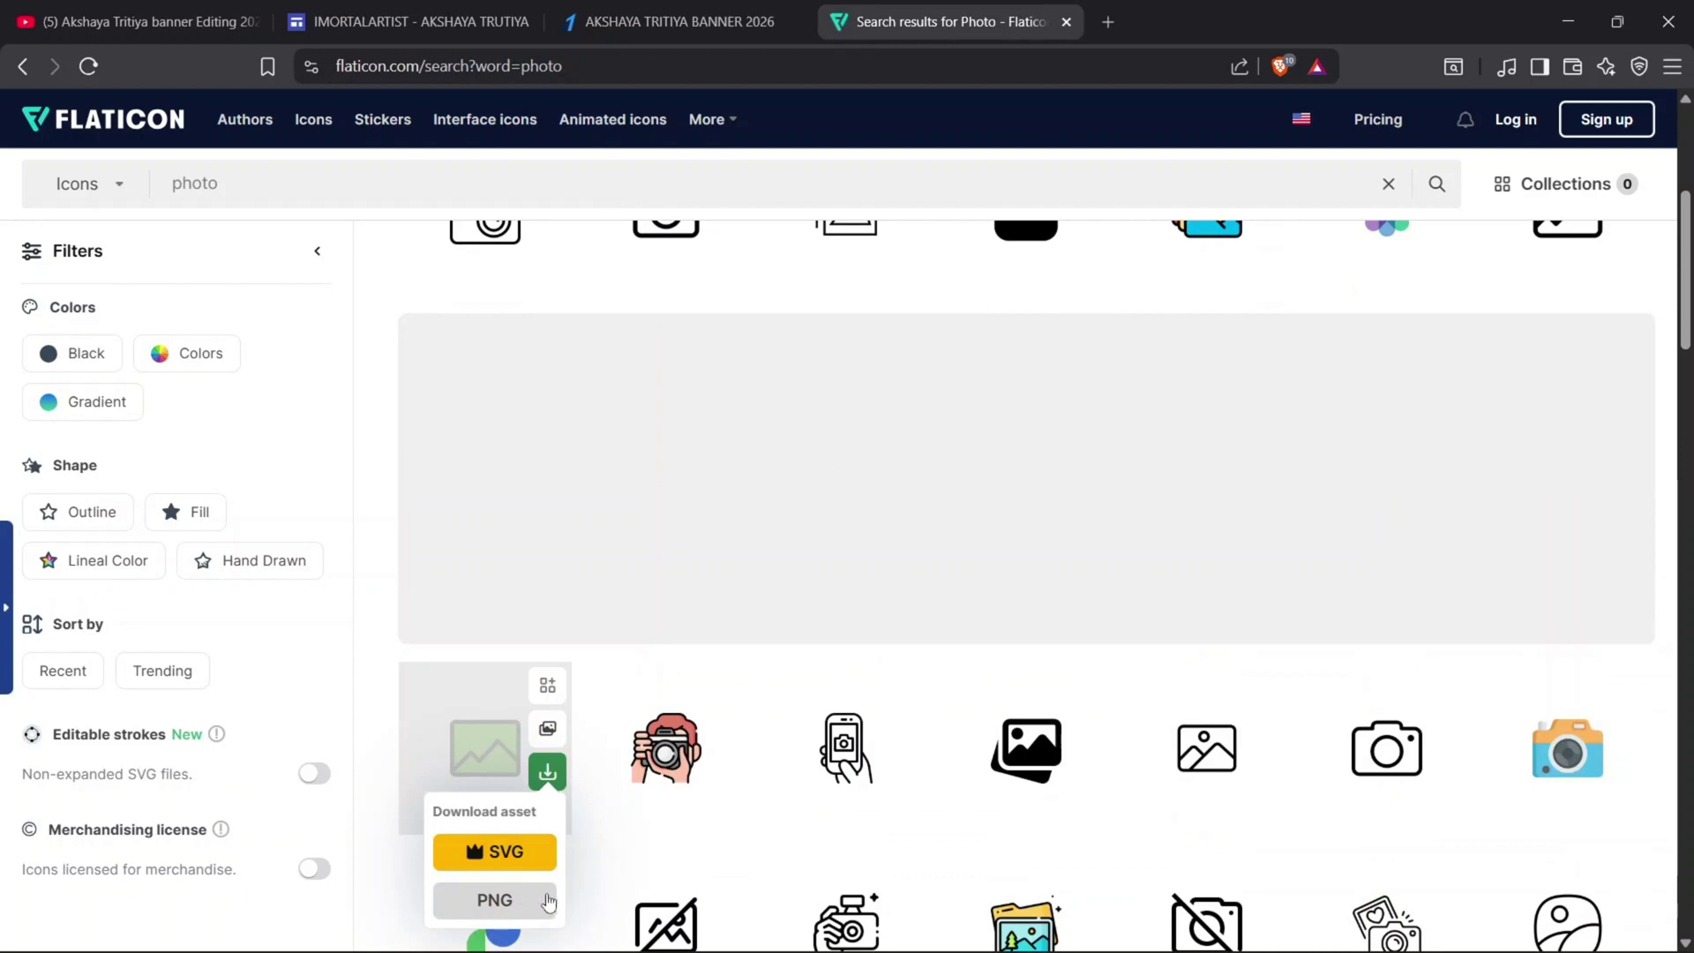
left_click(548, 900)
Switch back to Photoshop and examine the card's layer stack, its triangle layers with their effects, and the Artboard 2 design.
left_click(786, 928)
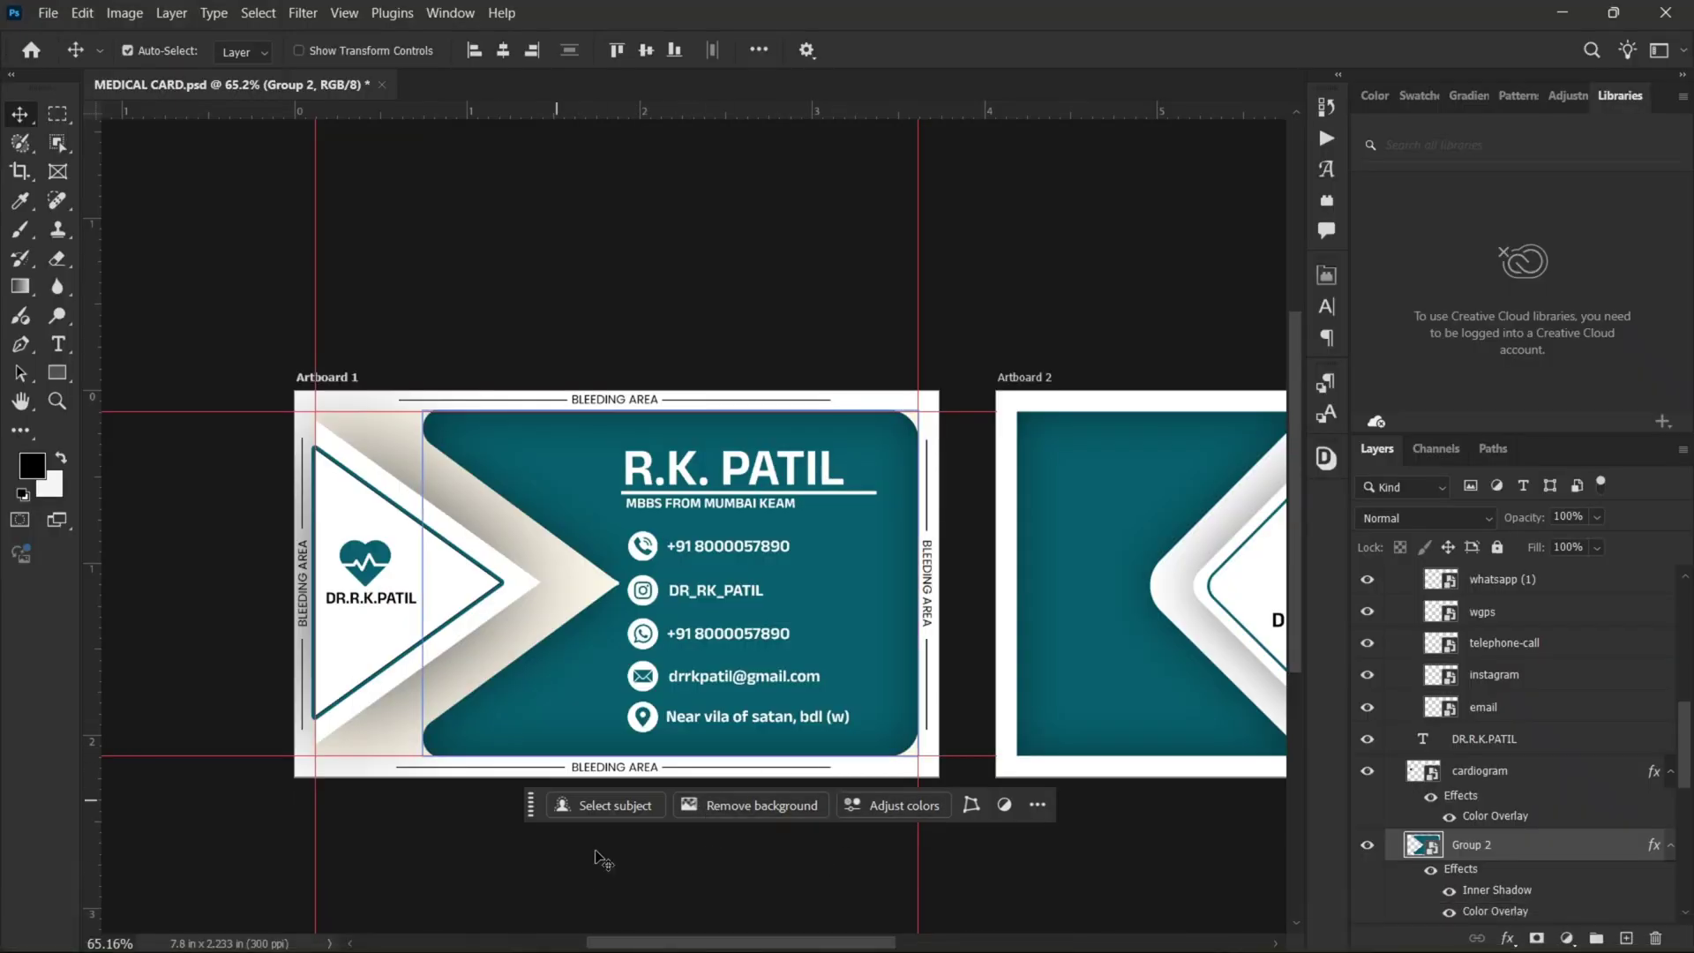
left_click_drag(719, 943, 737, 943)
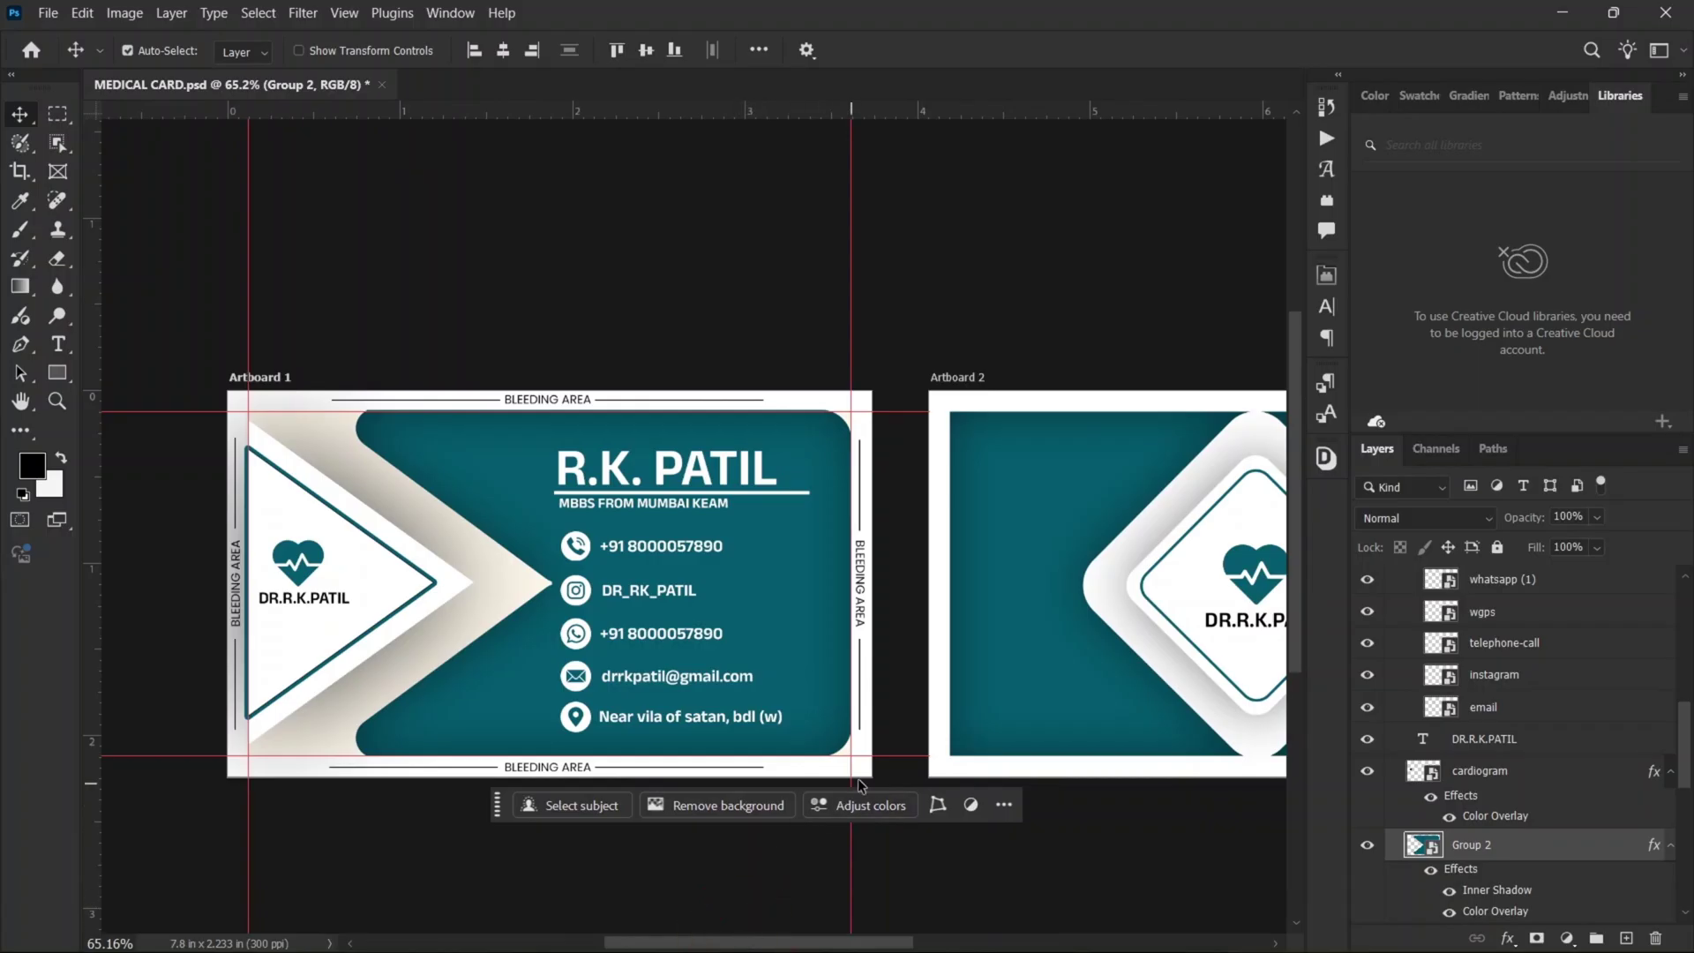
scroll(1501, 724, "down", 2)
scroll(1500, 724, "up", 2)
scroll(1500, 723, "down", 4)
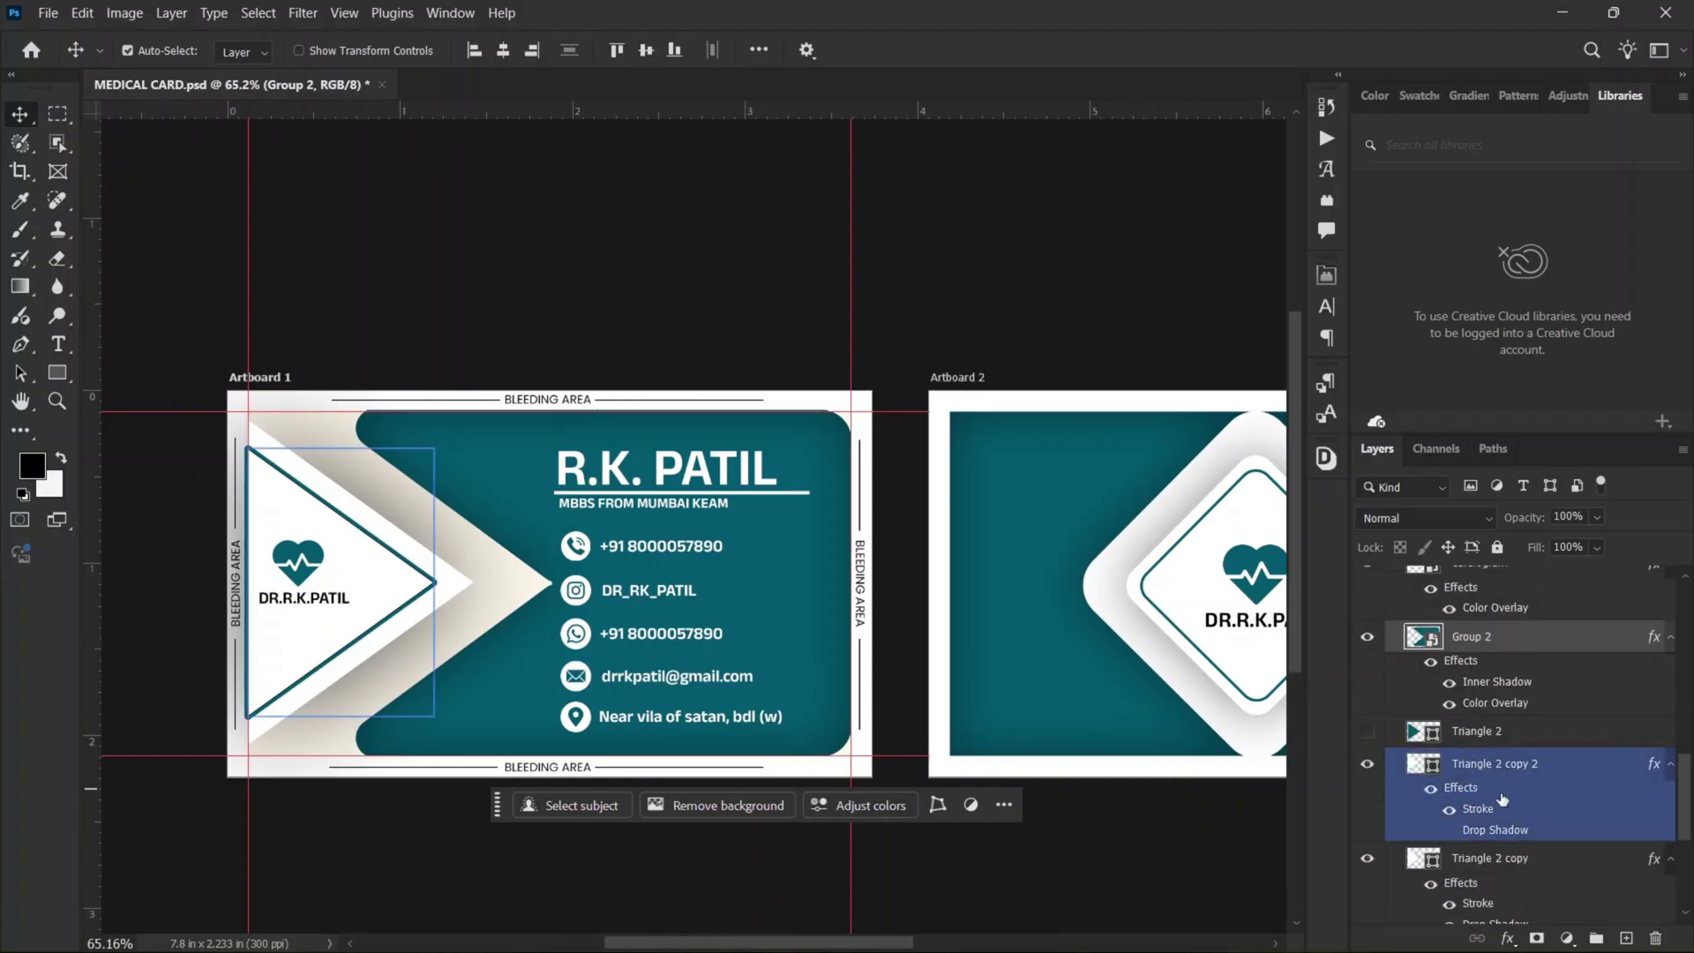
scroll(1501, 795, "down", 5)
left_click(1189, 734)
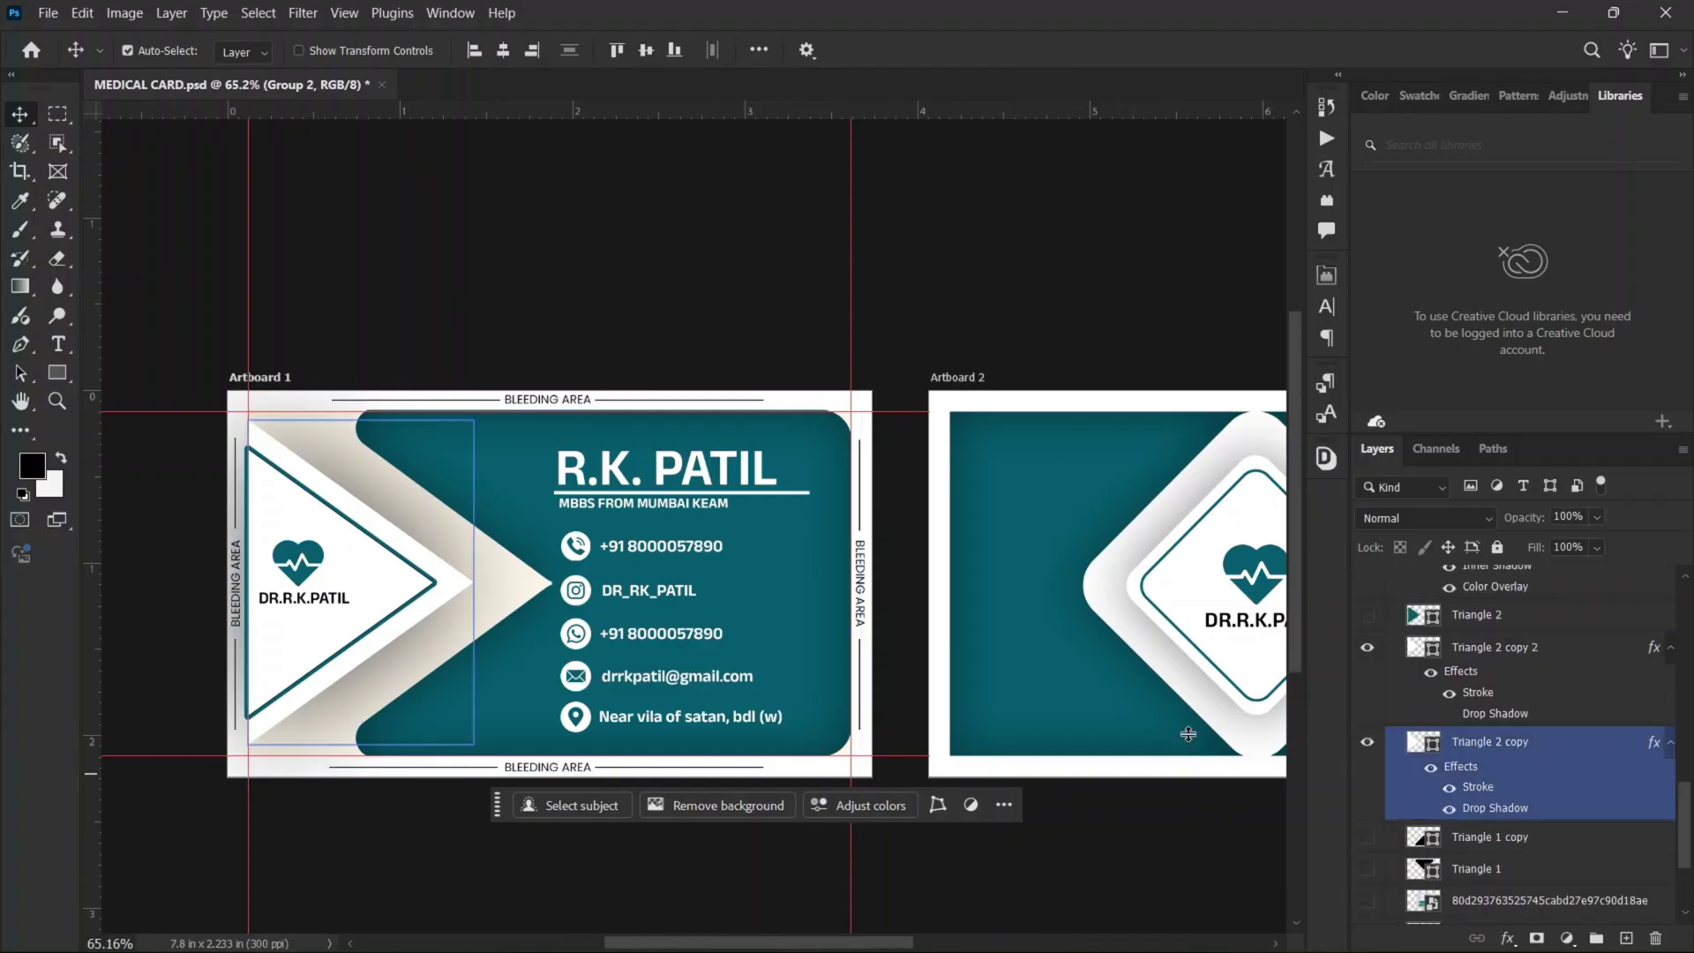
left_click(734, 925)
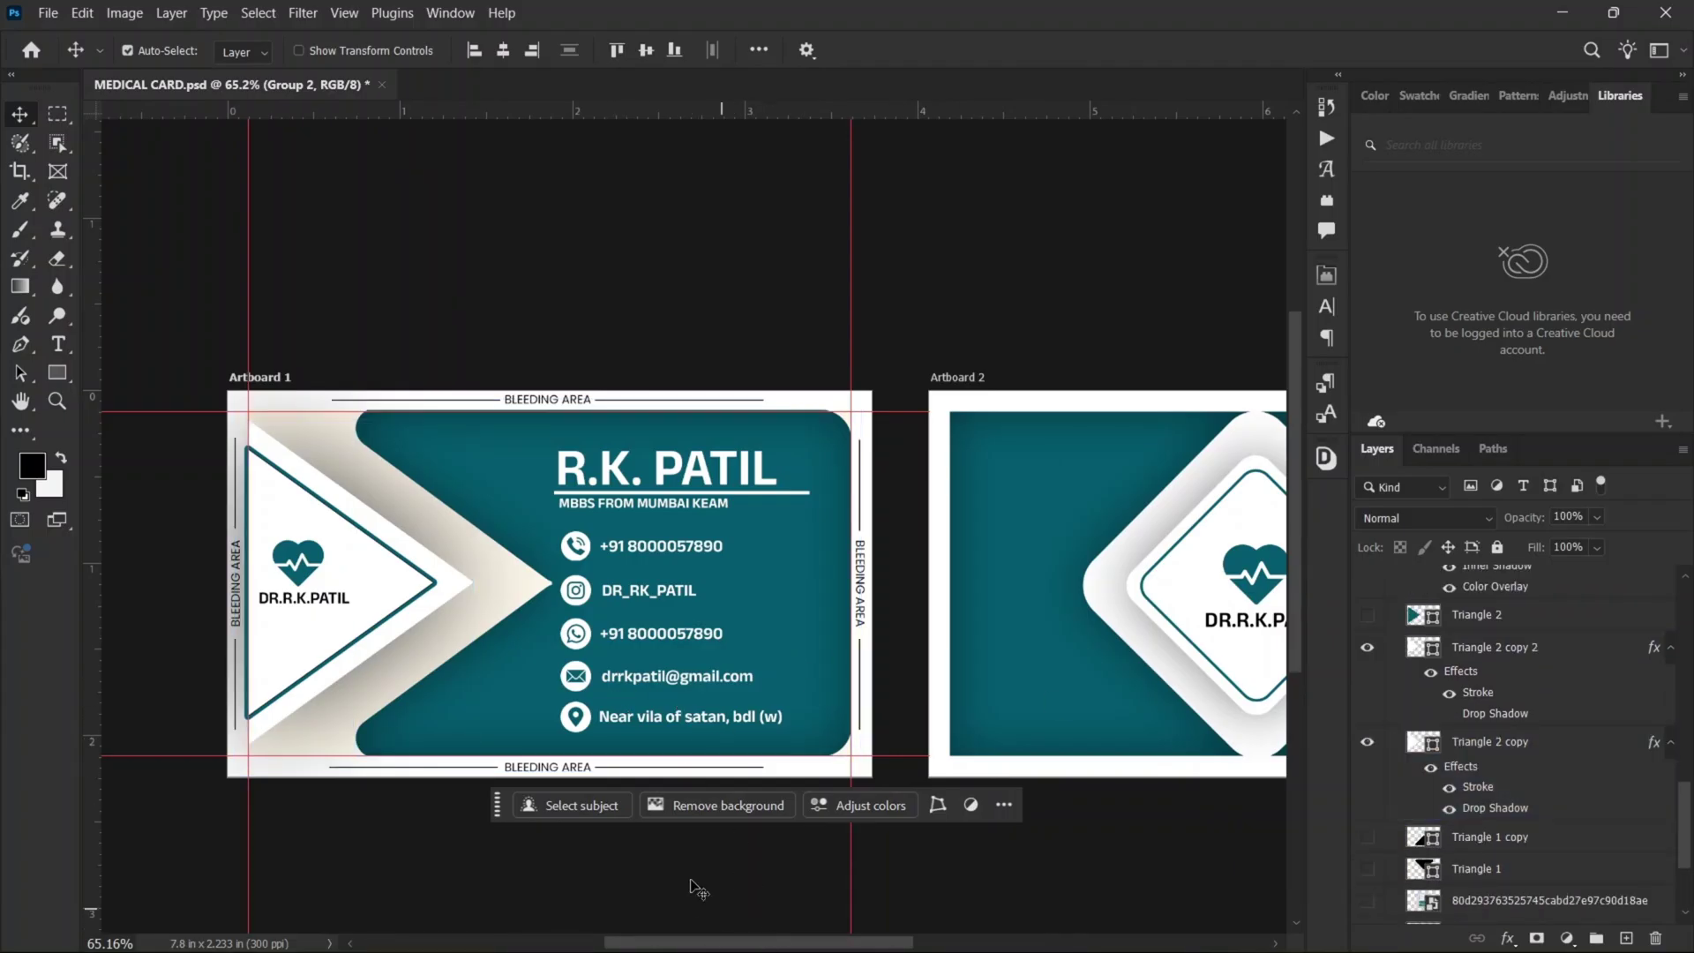
left_click_drag(809, 942, 883, 943)
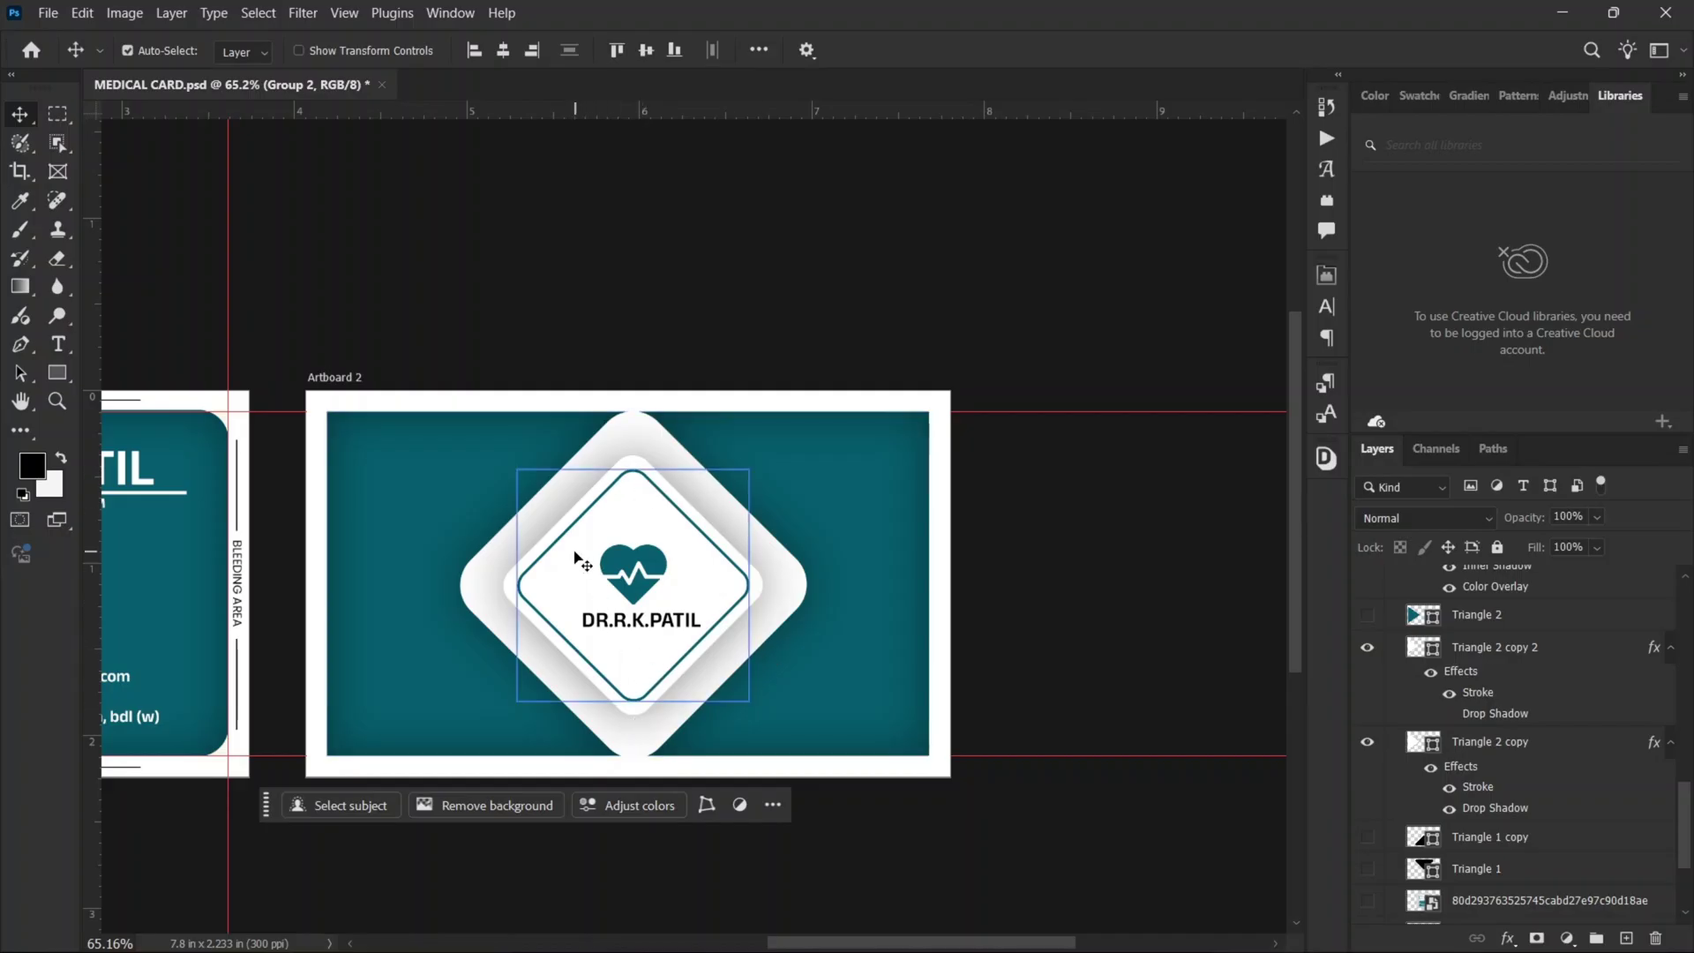
Inspect Artboard 2's white diamond shapes, teal-outlined rectangle and shaded background up close.
left_click(618, 626)
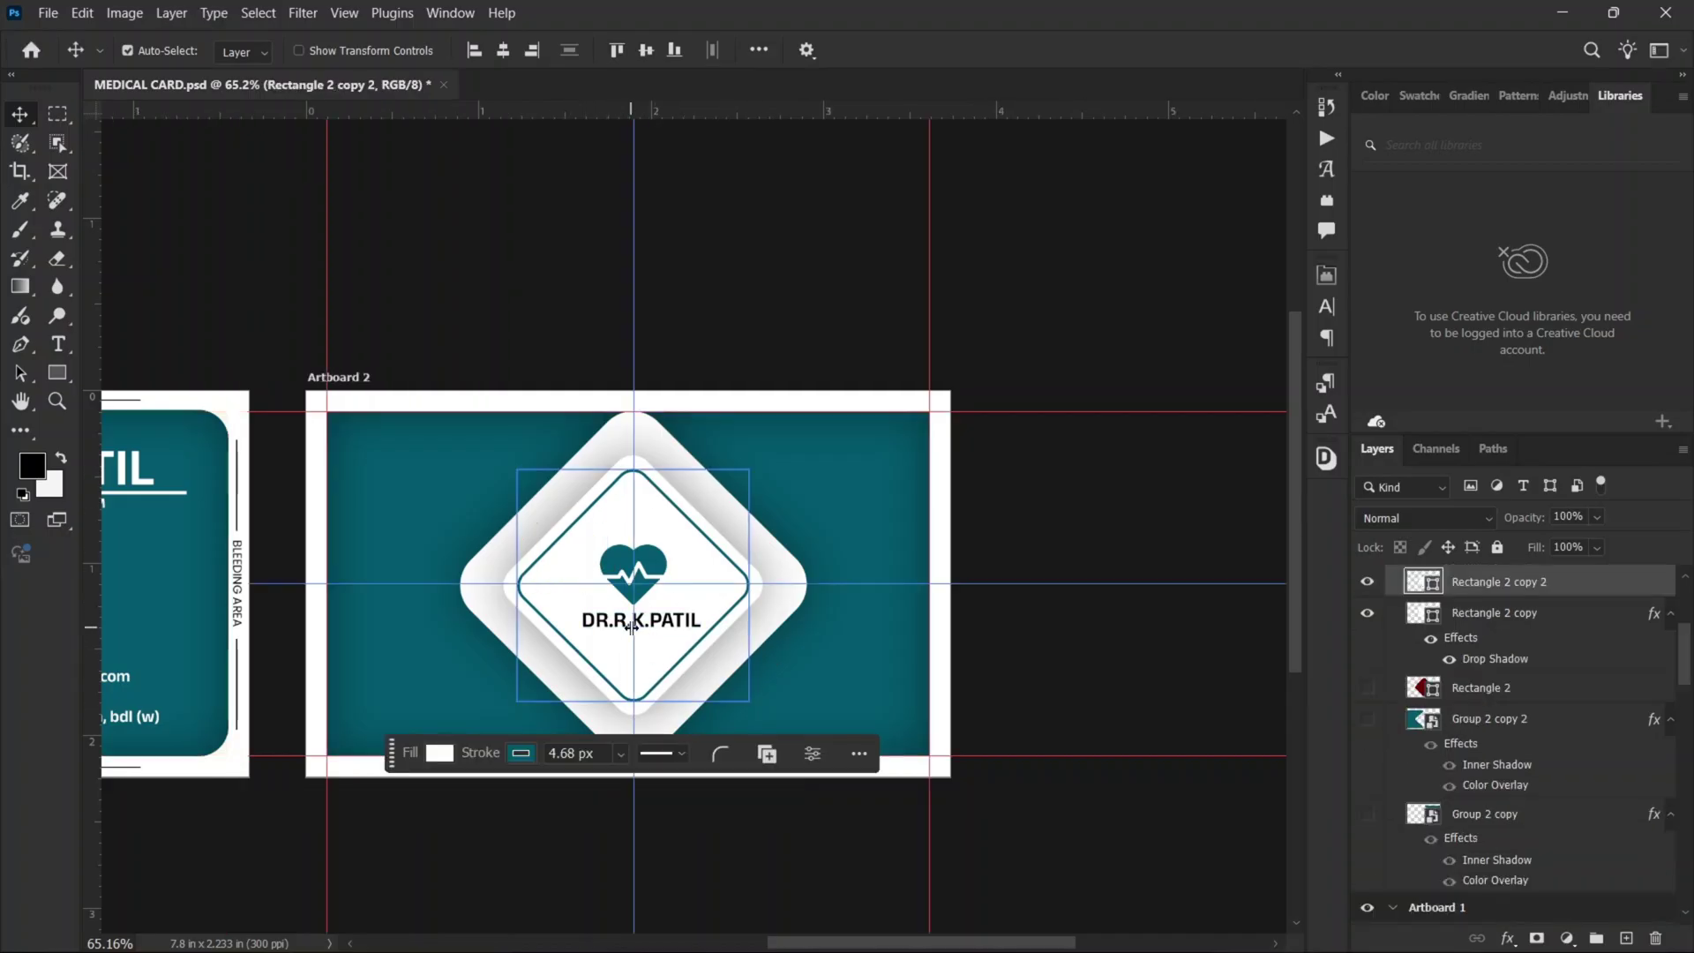
left_click(1077, 648)
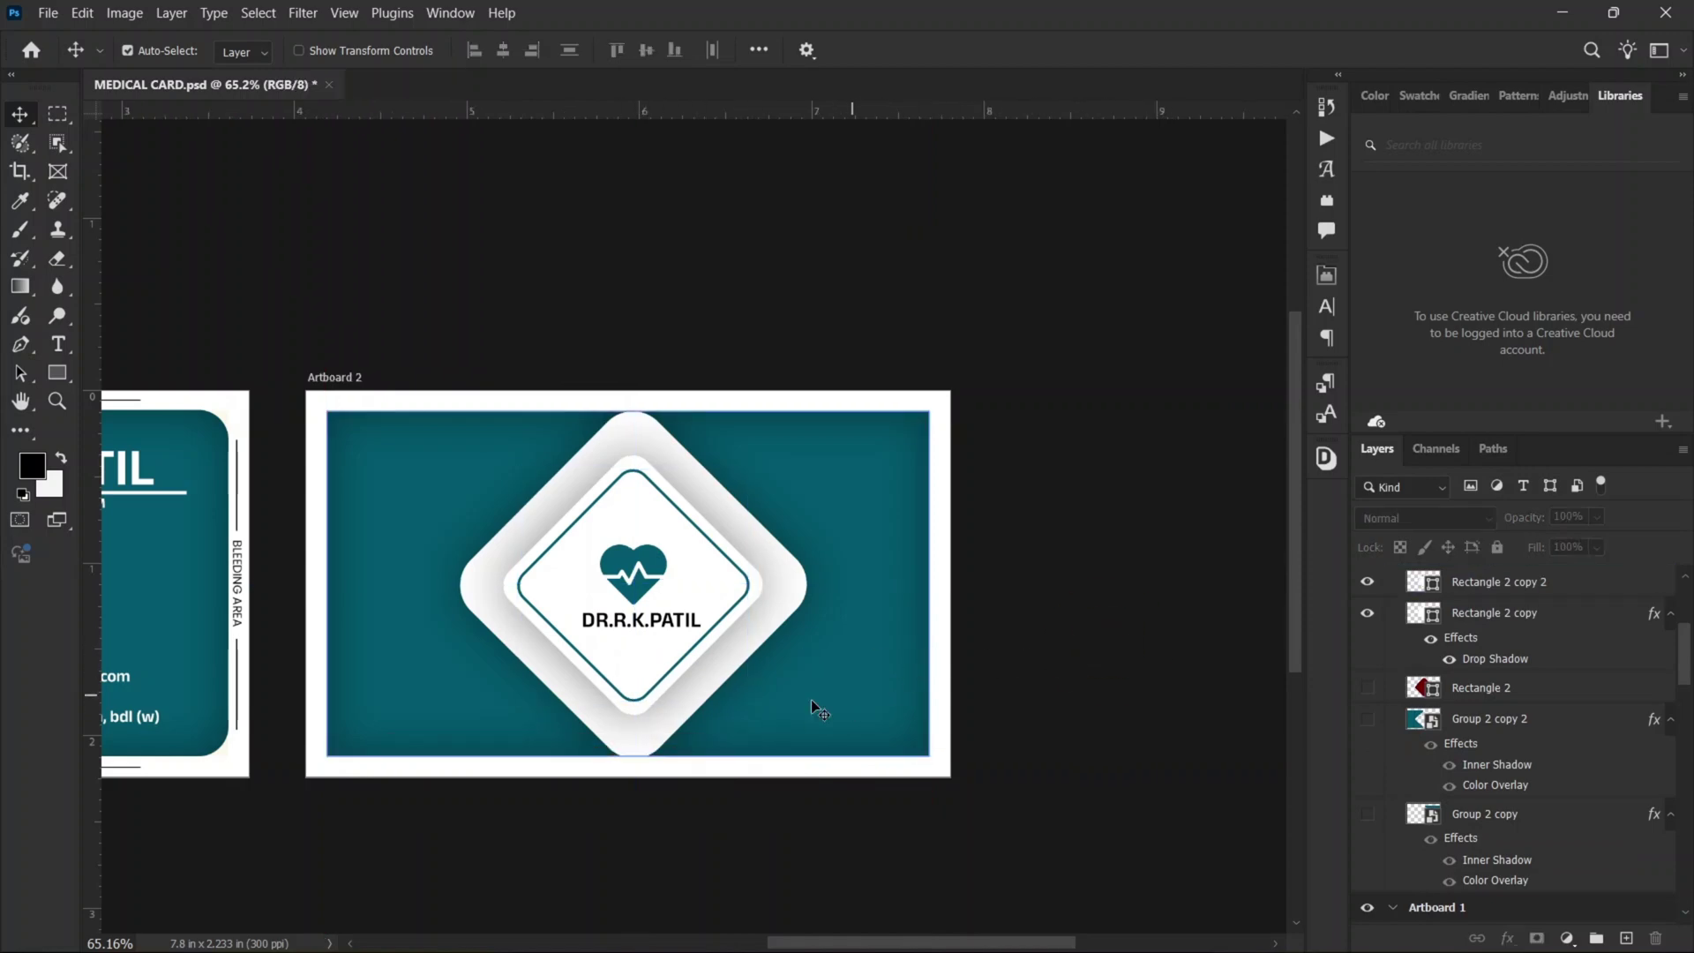
scroll(341, 711, "up", 5)
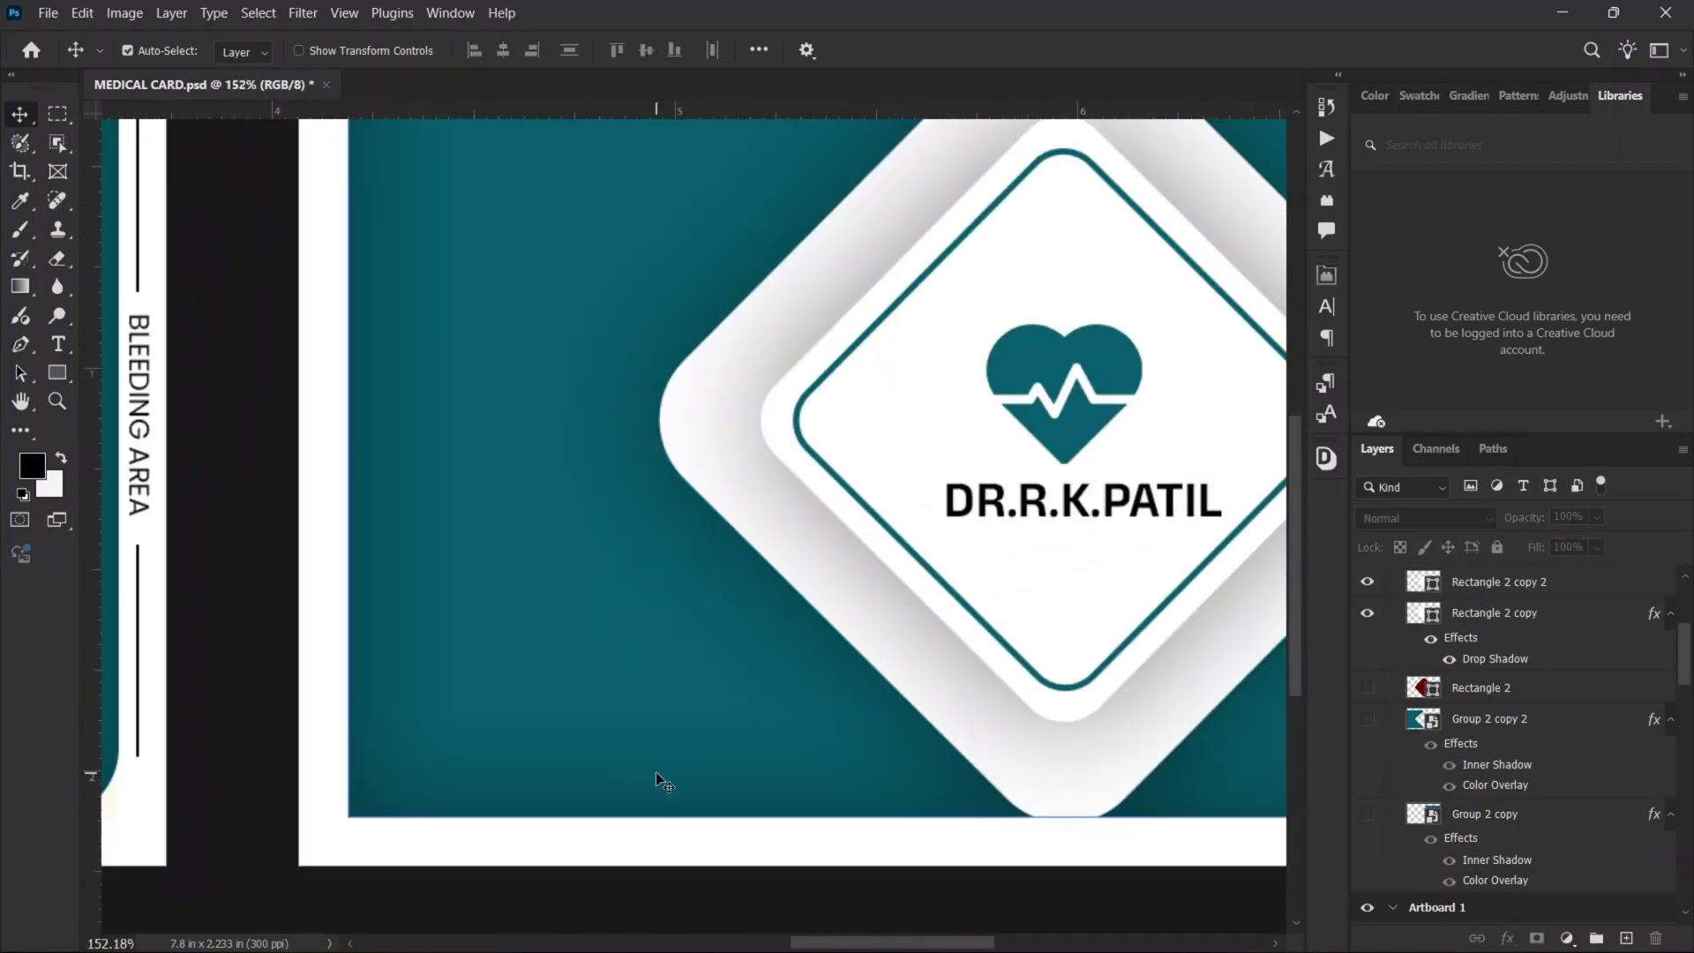
scroll(979, 776, "down", 4)
scroll(1047, 760, "up", 3)
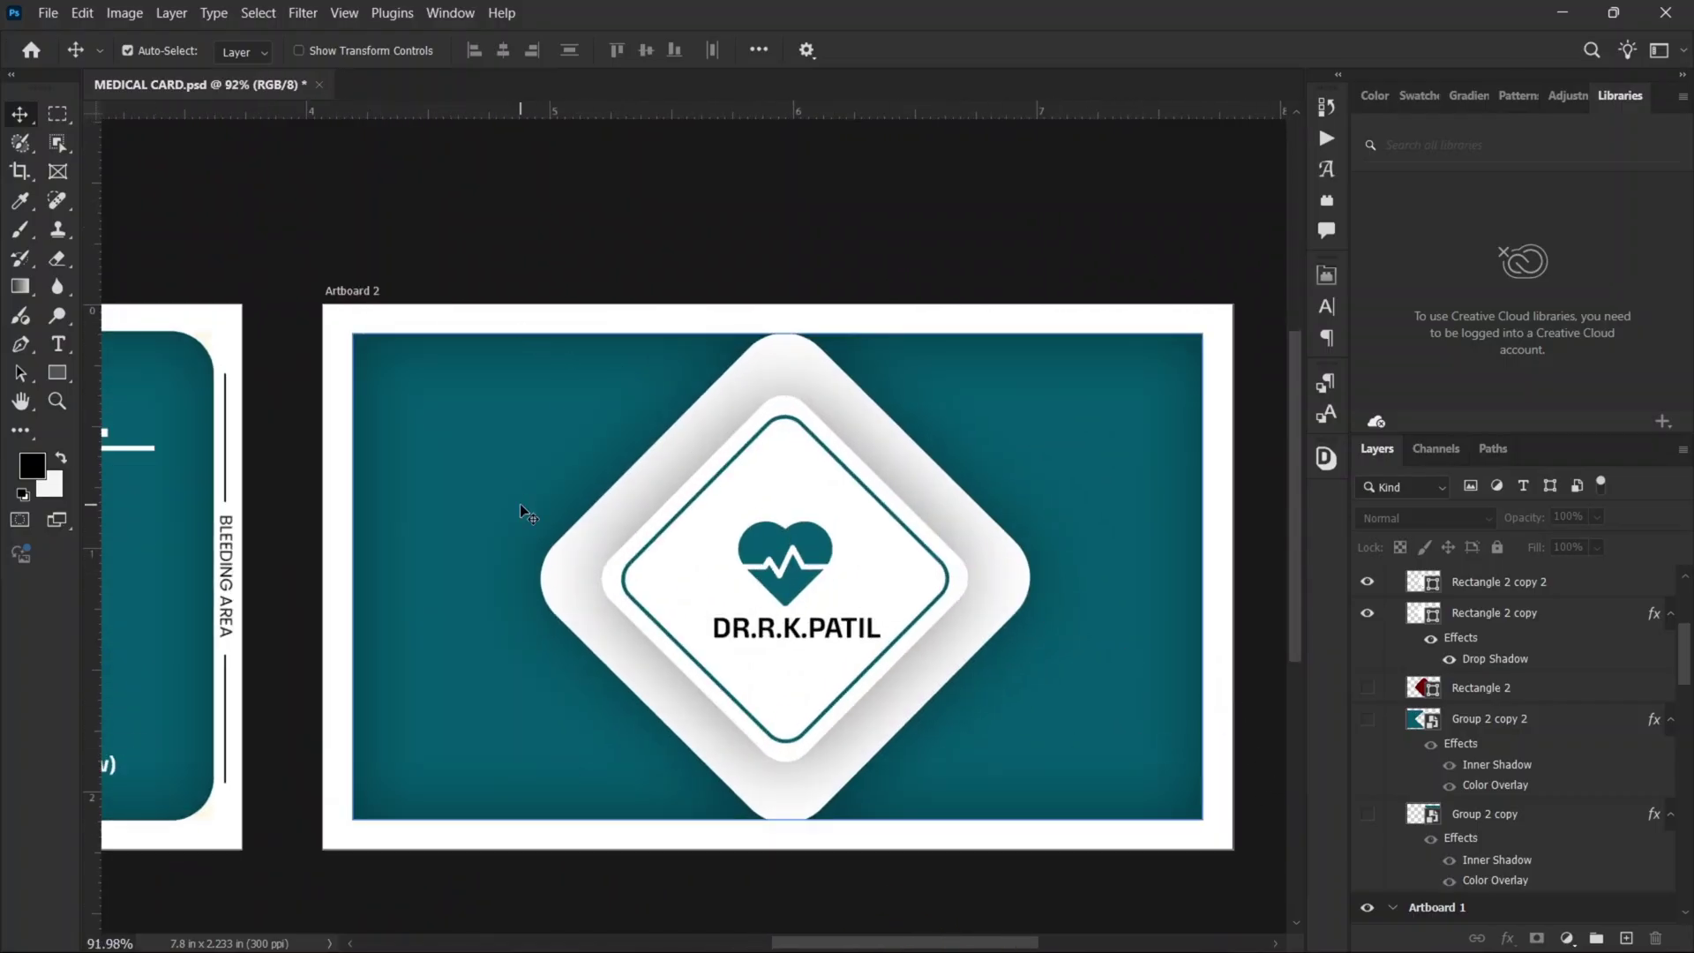
Convert the document from RGB to CMYK Color mode, keeping the layers unmerged and the smart objects unrasterized, and accept the default CMYK profile.
left_click(82, 12)
mouse_move(129, 14)
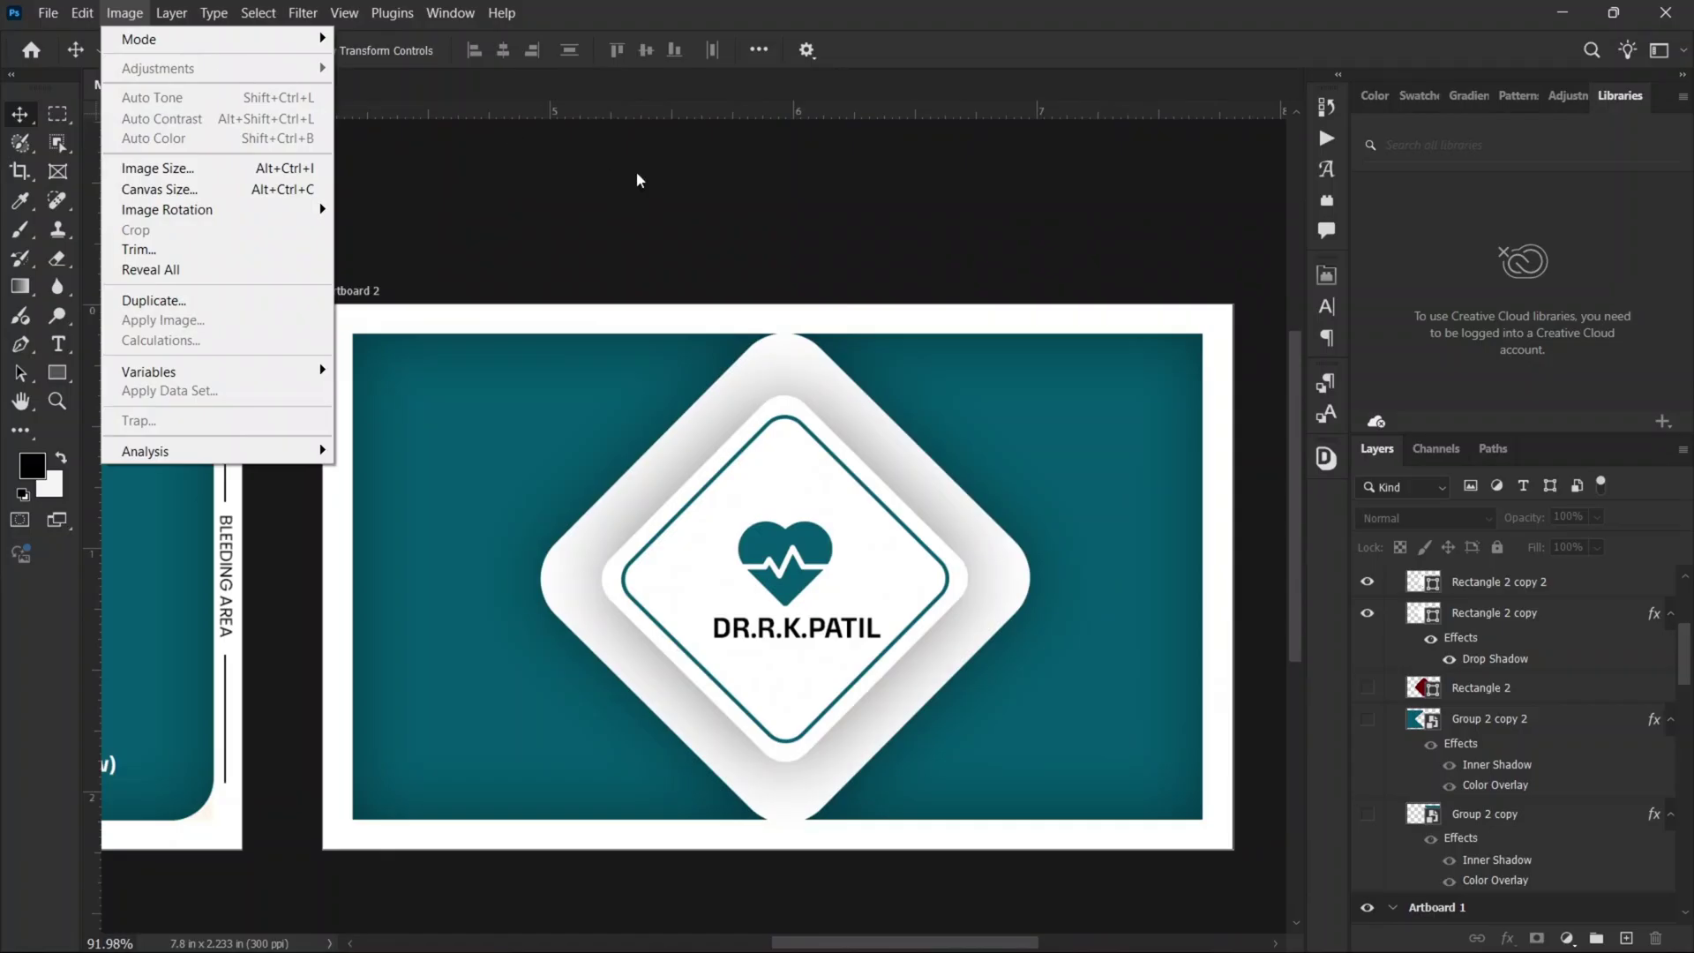
mouse_move(236, 42)
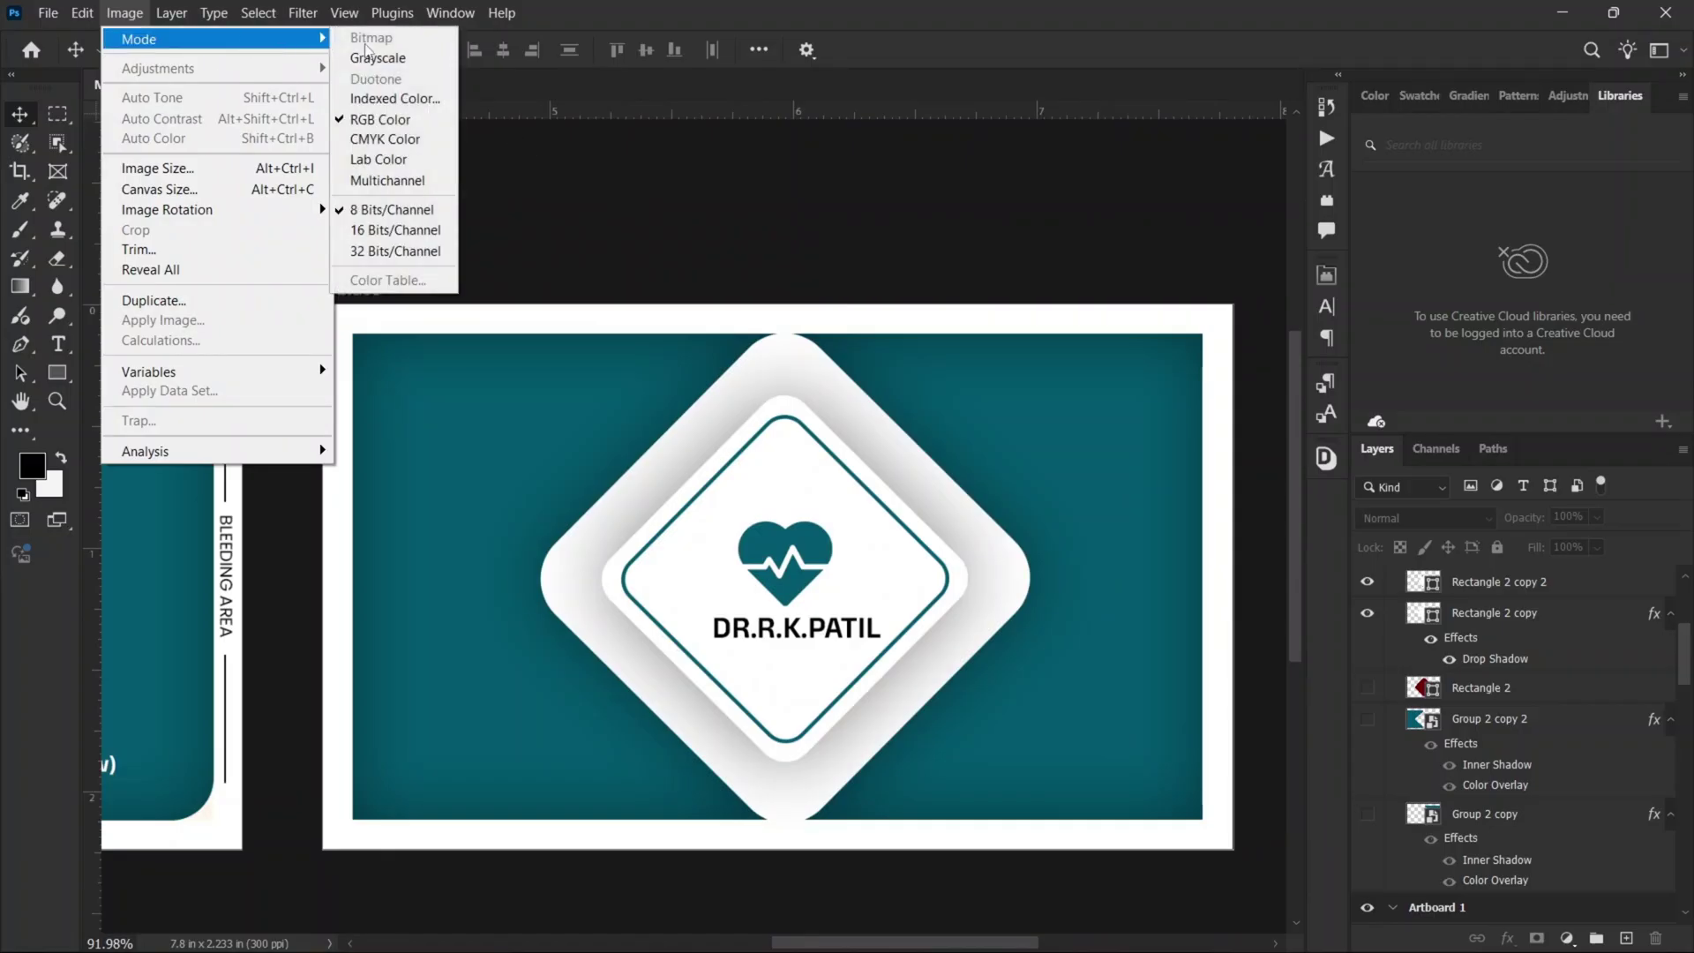
left_click(389, 146)
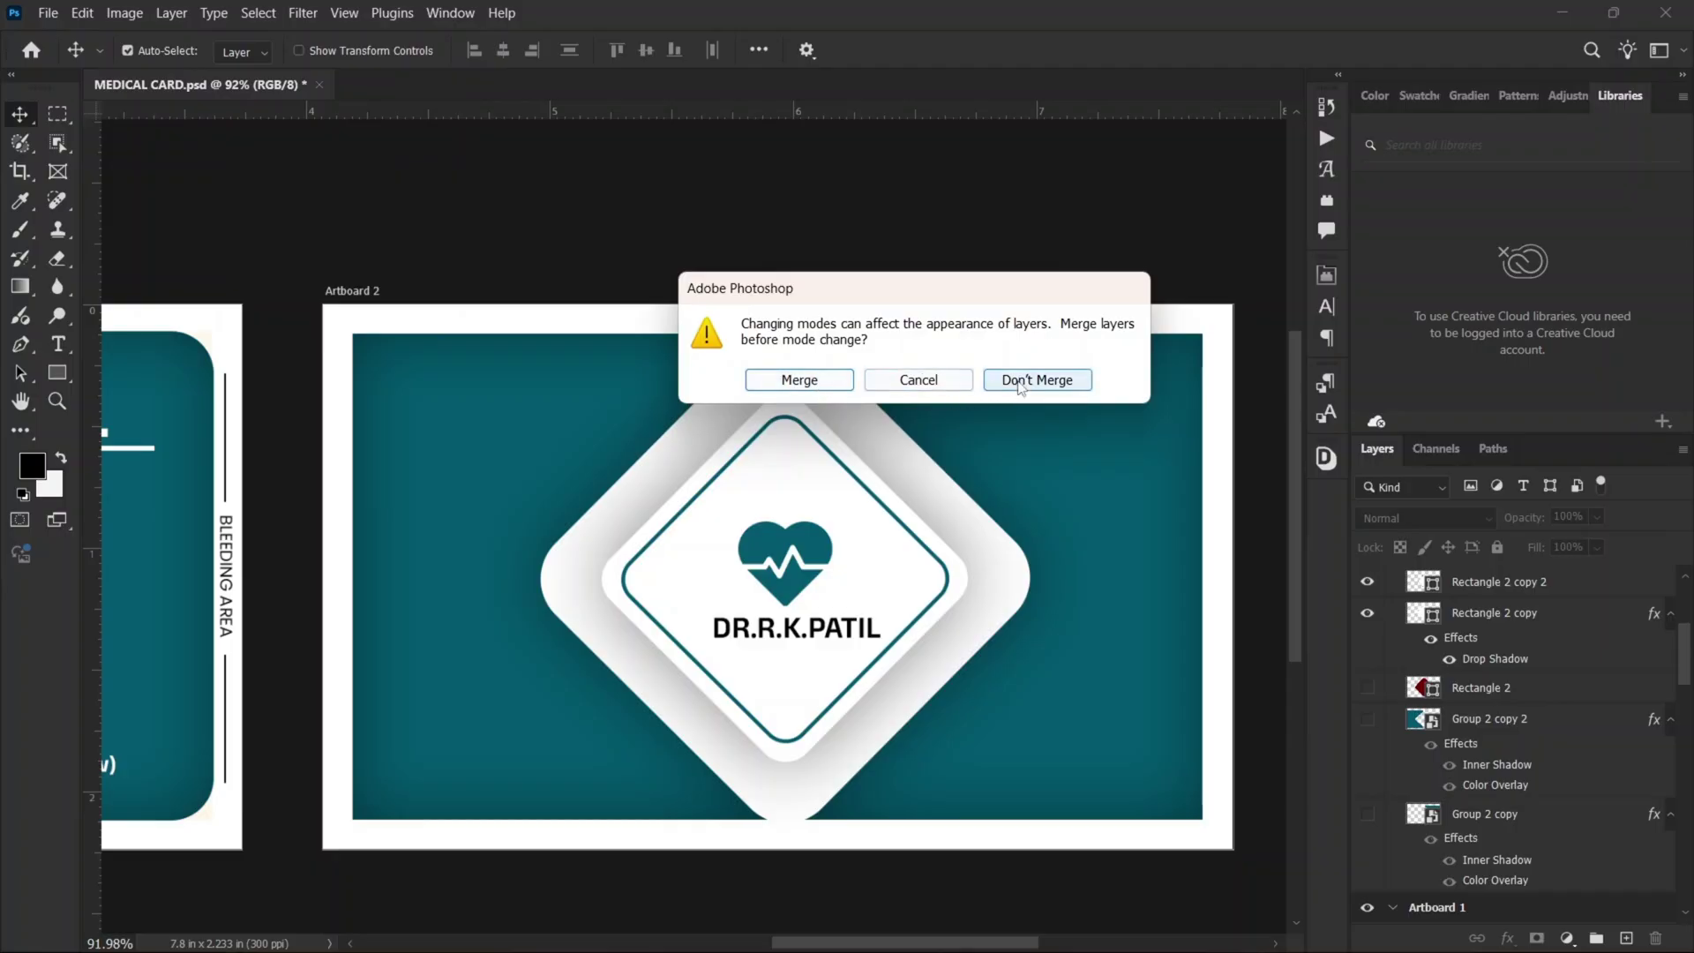
left_click(1018, 380)
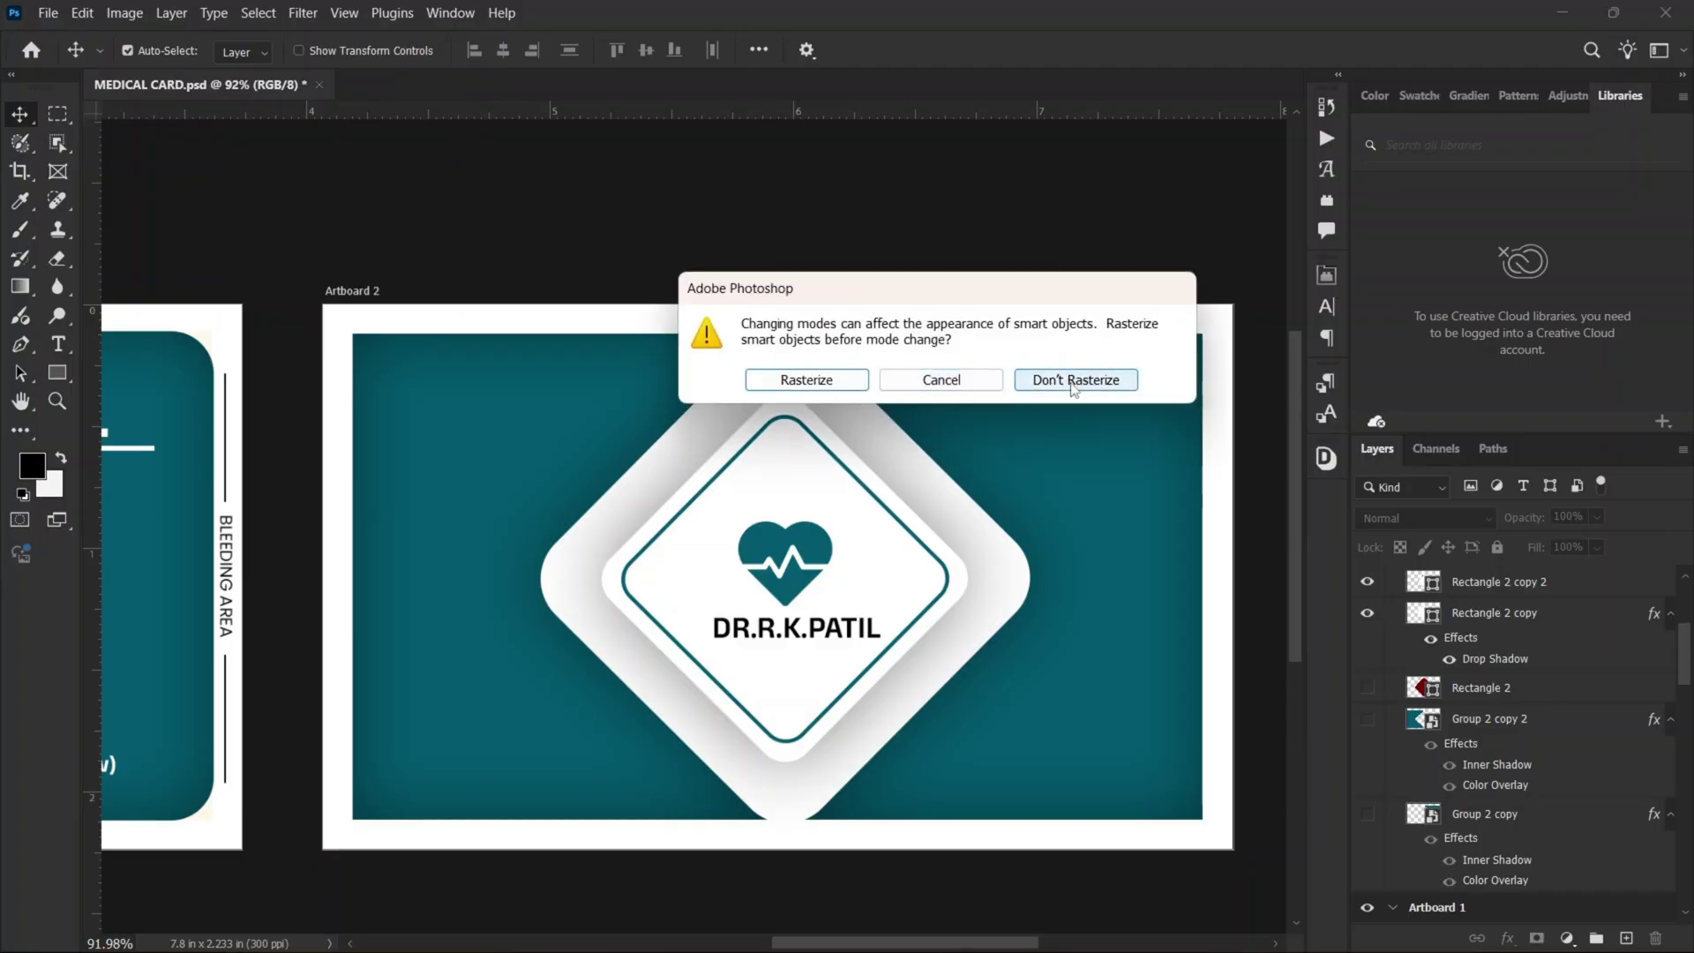
left_click(1073, 389)
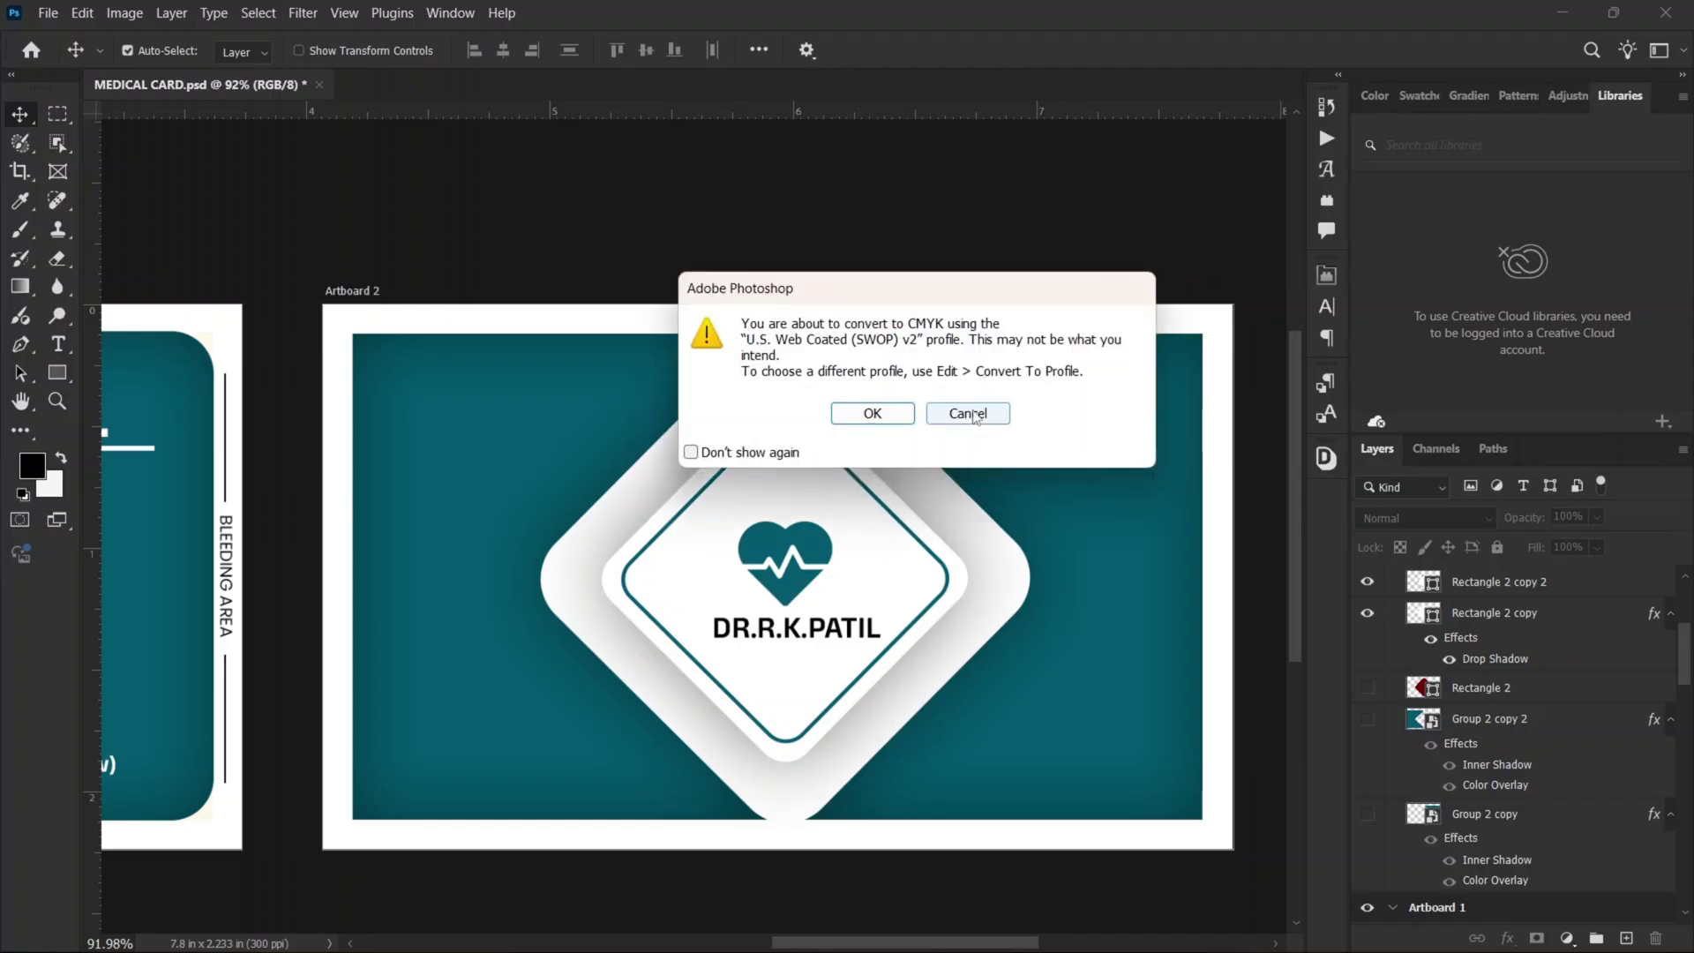
left_click(872, 415)
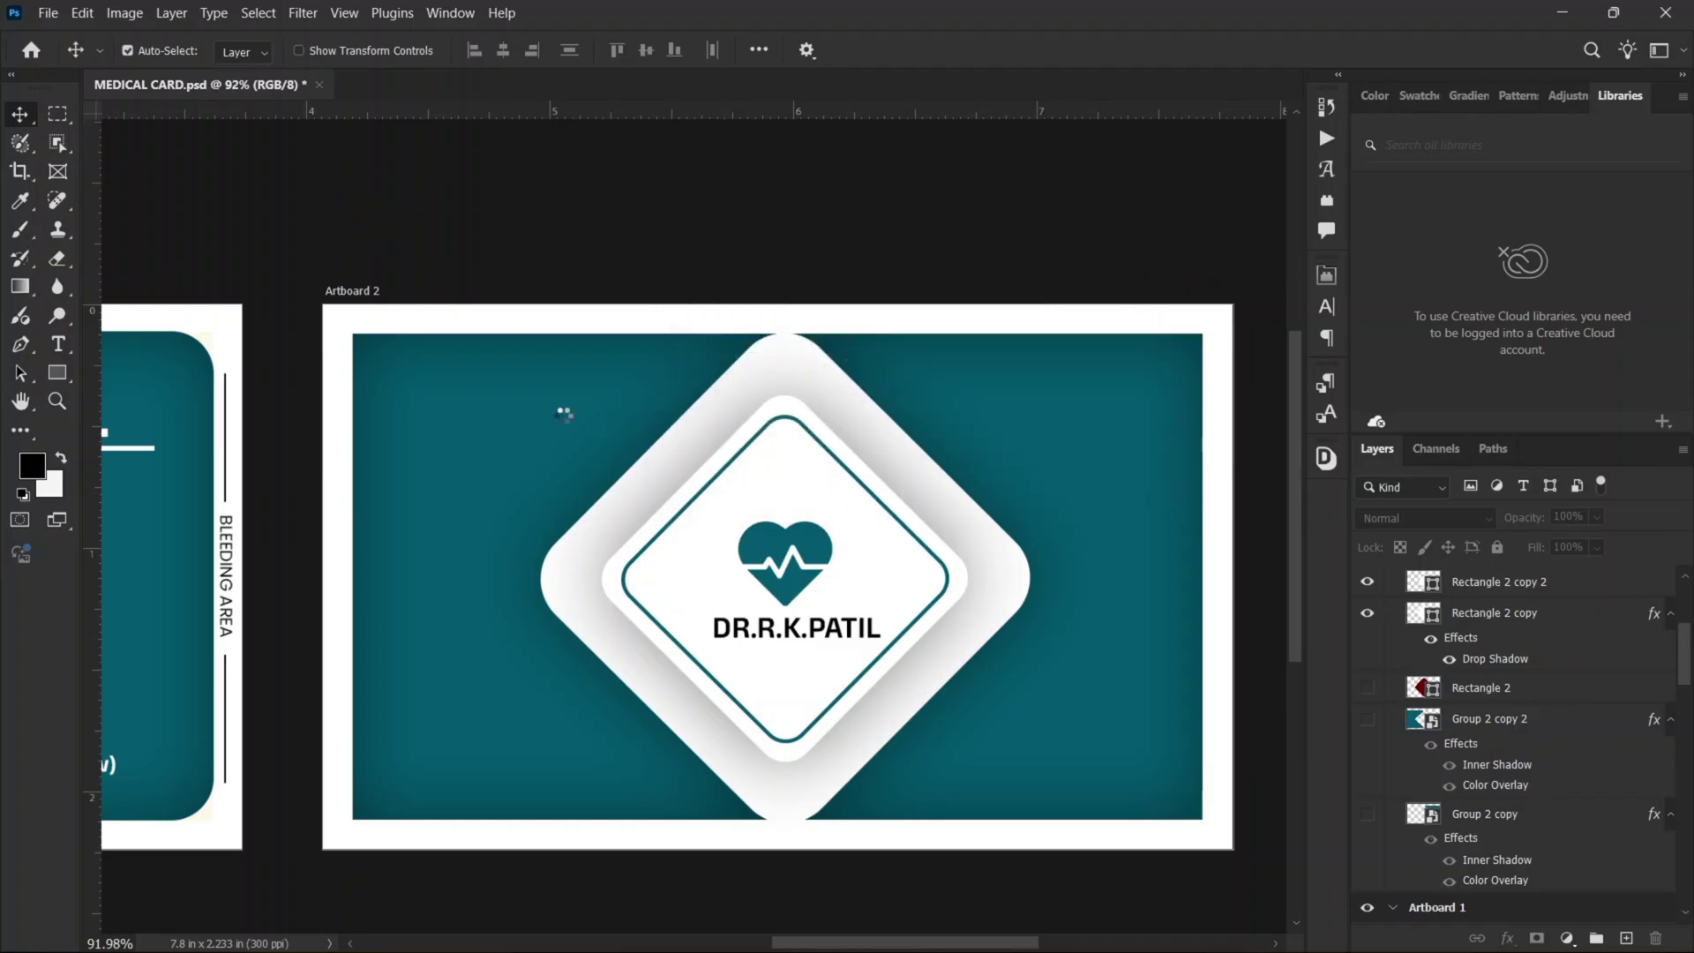
Examine both sides of the card in CMYK, comparing the colours and shadows on Artboard 1 and Artboard 2.
left_click(665, 518)
scroll(707, 614, "down", 4)
left_click(706, 618)
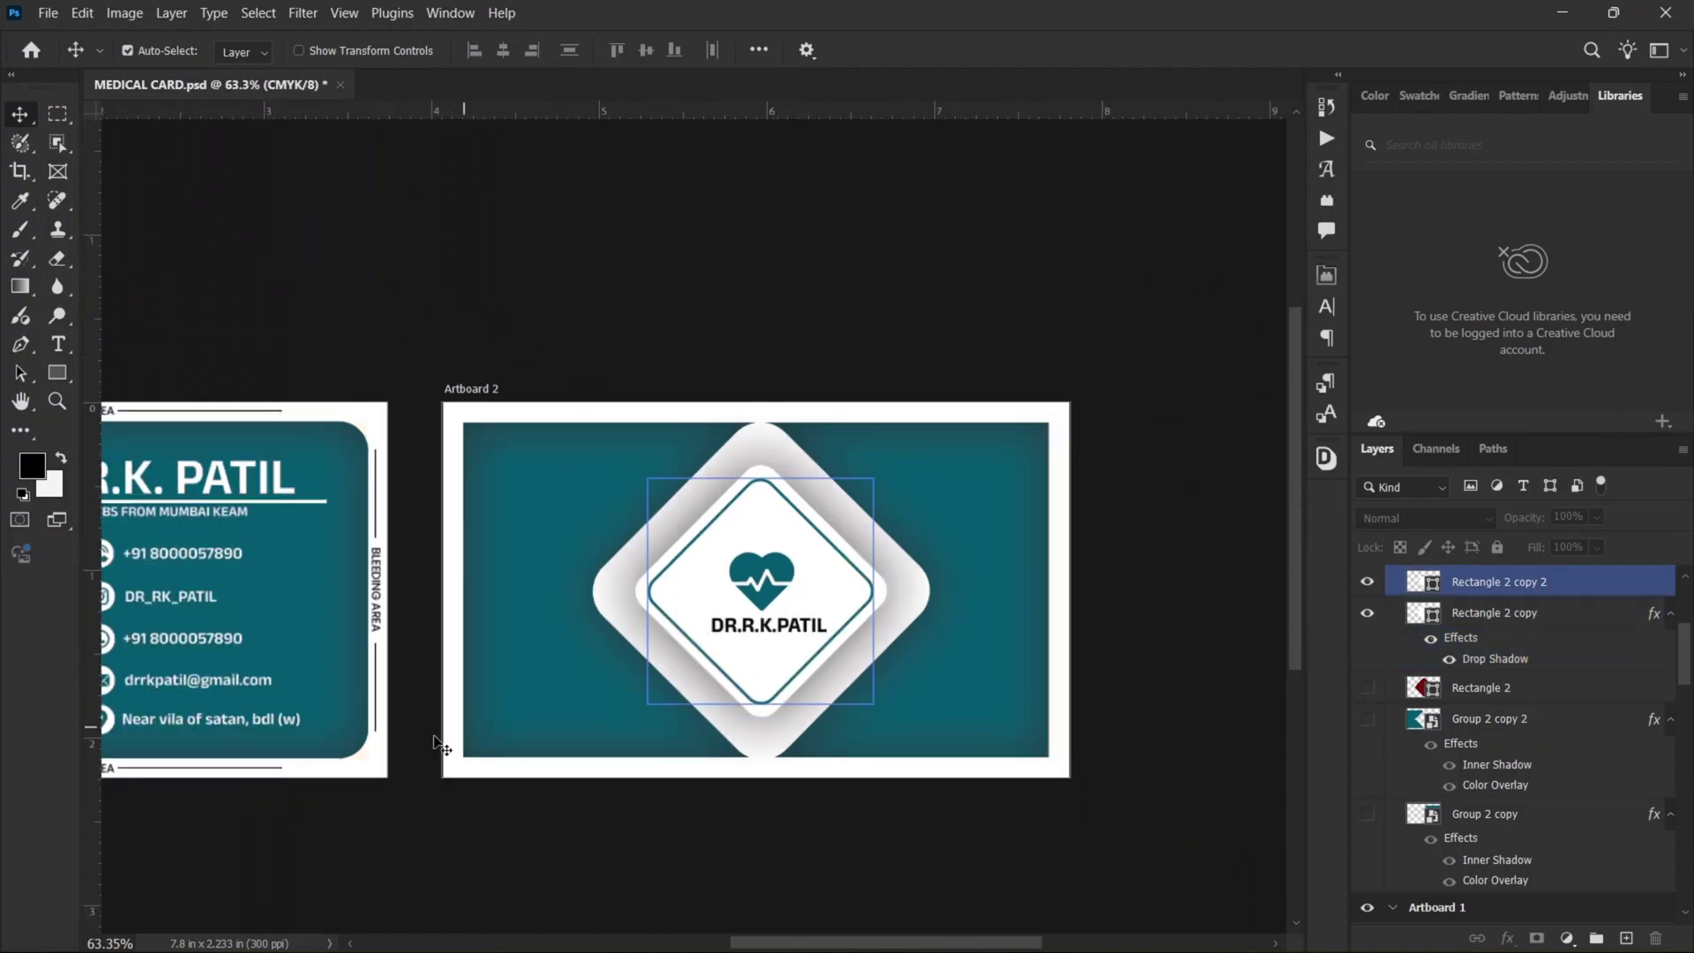
left_click(431, 740)
scroll(265, 724, "up", 5)
scroll(960, 554, "down", 3)
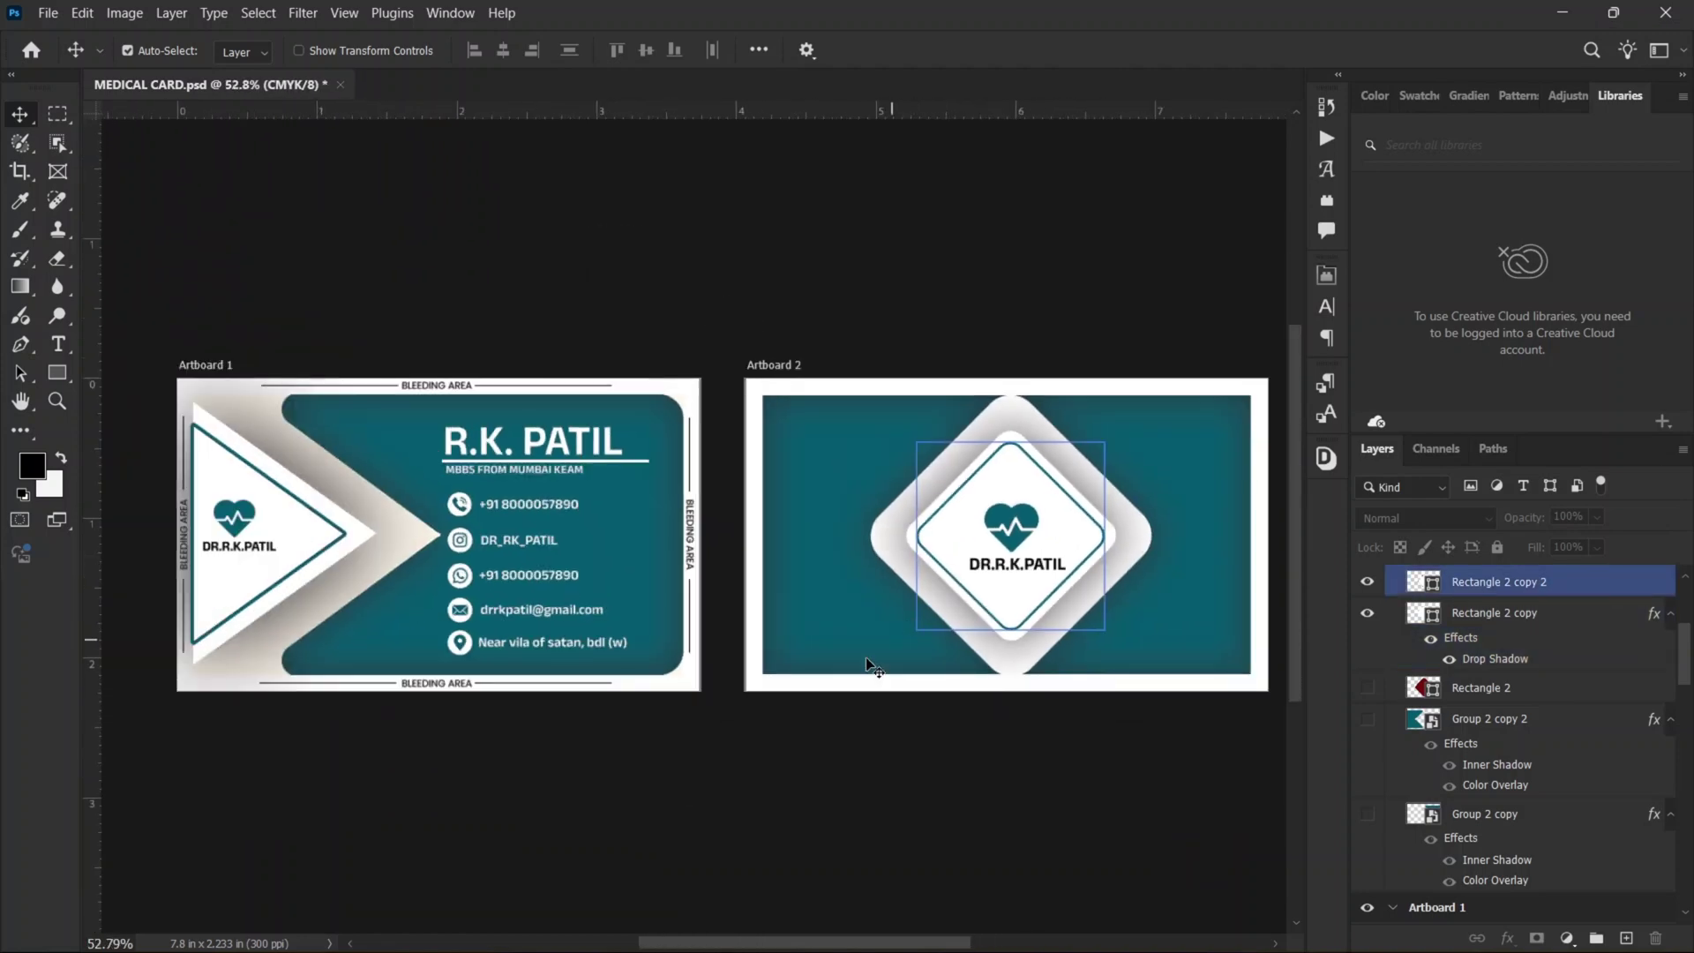
left_click(757, 915)
left_click_drag(795, 941, 973, 939)
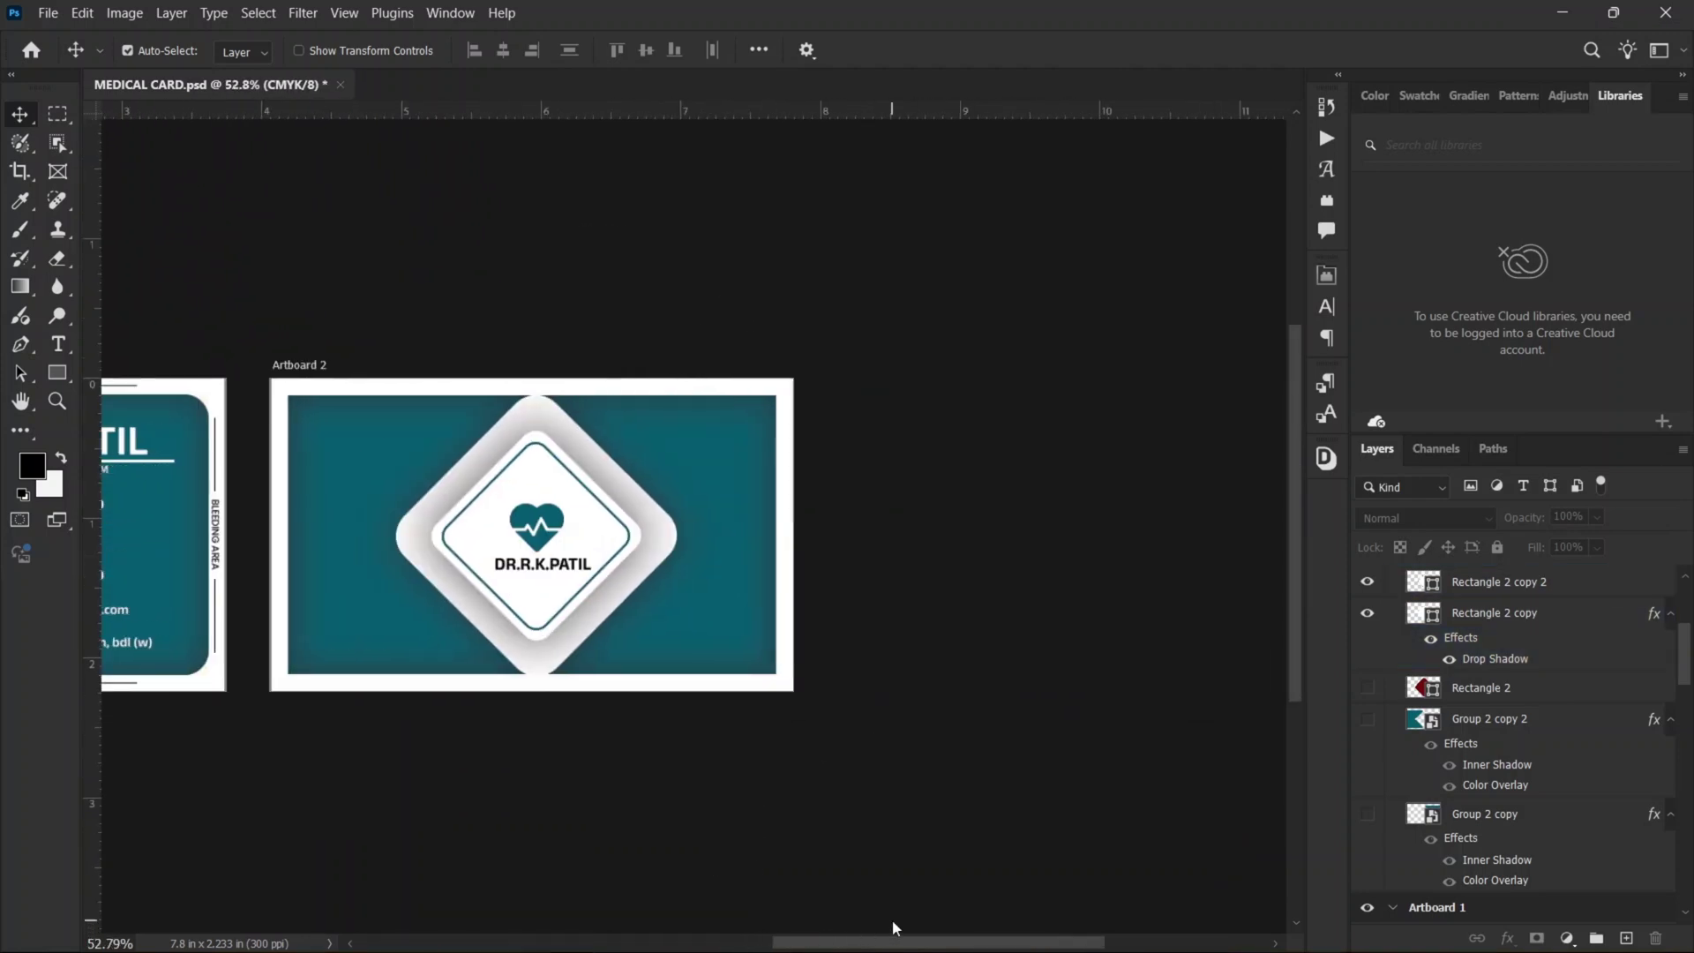
scroll(704, 636, "up", 1)
scroll(660, 512, "down", 1)
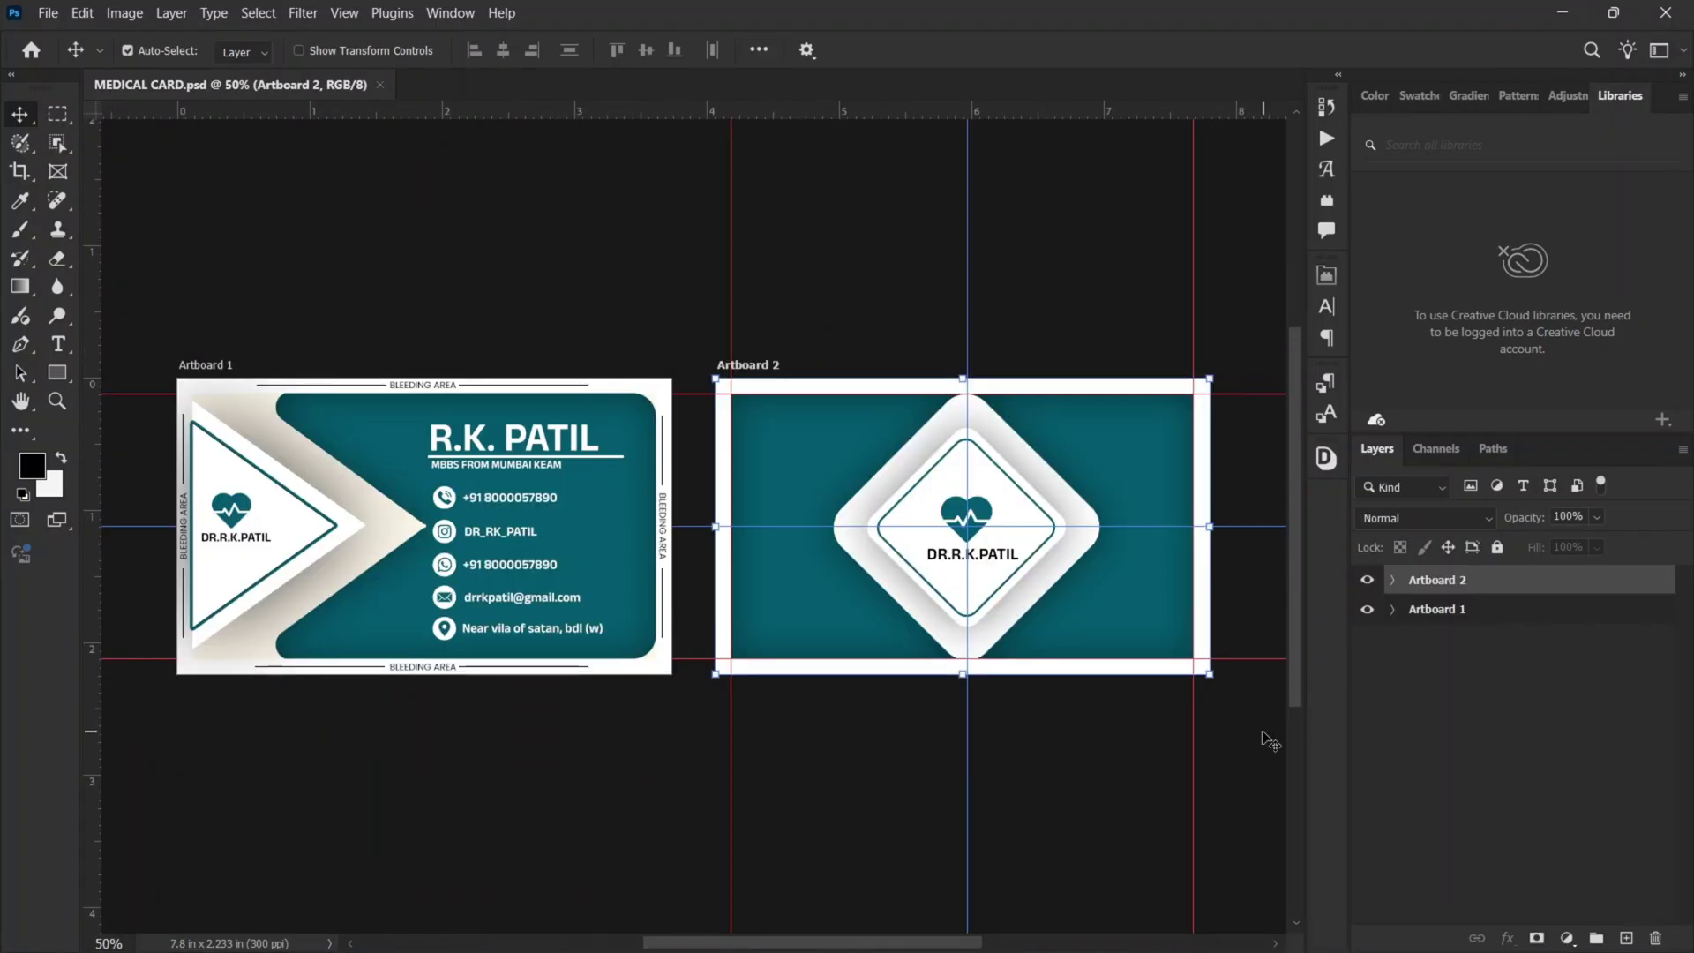
Look up the Quick Export as PNG and Export As options for Artboard 1 and Artboard 2 without exporting either.
left_click(1165, 709)
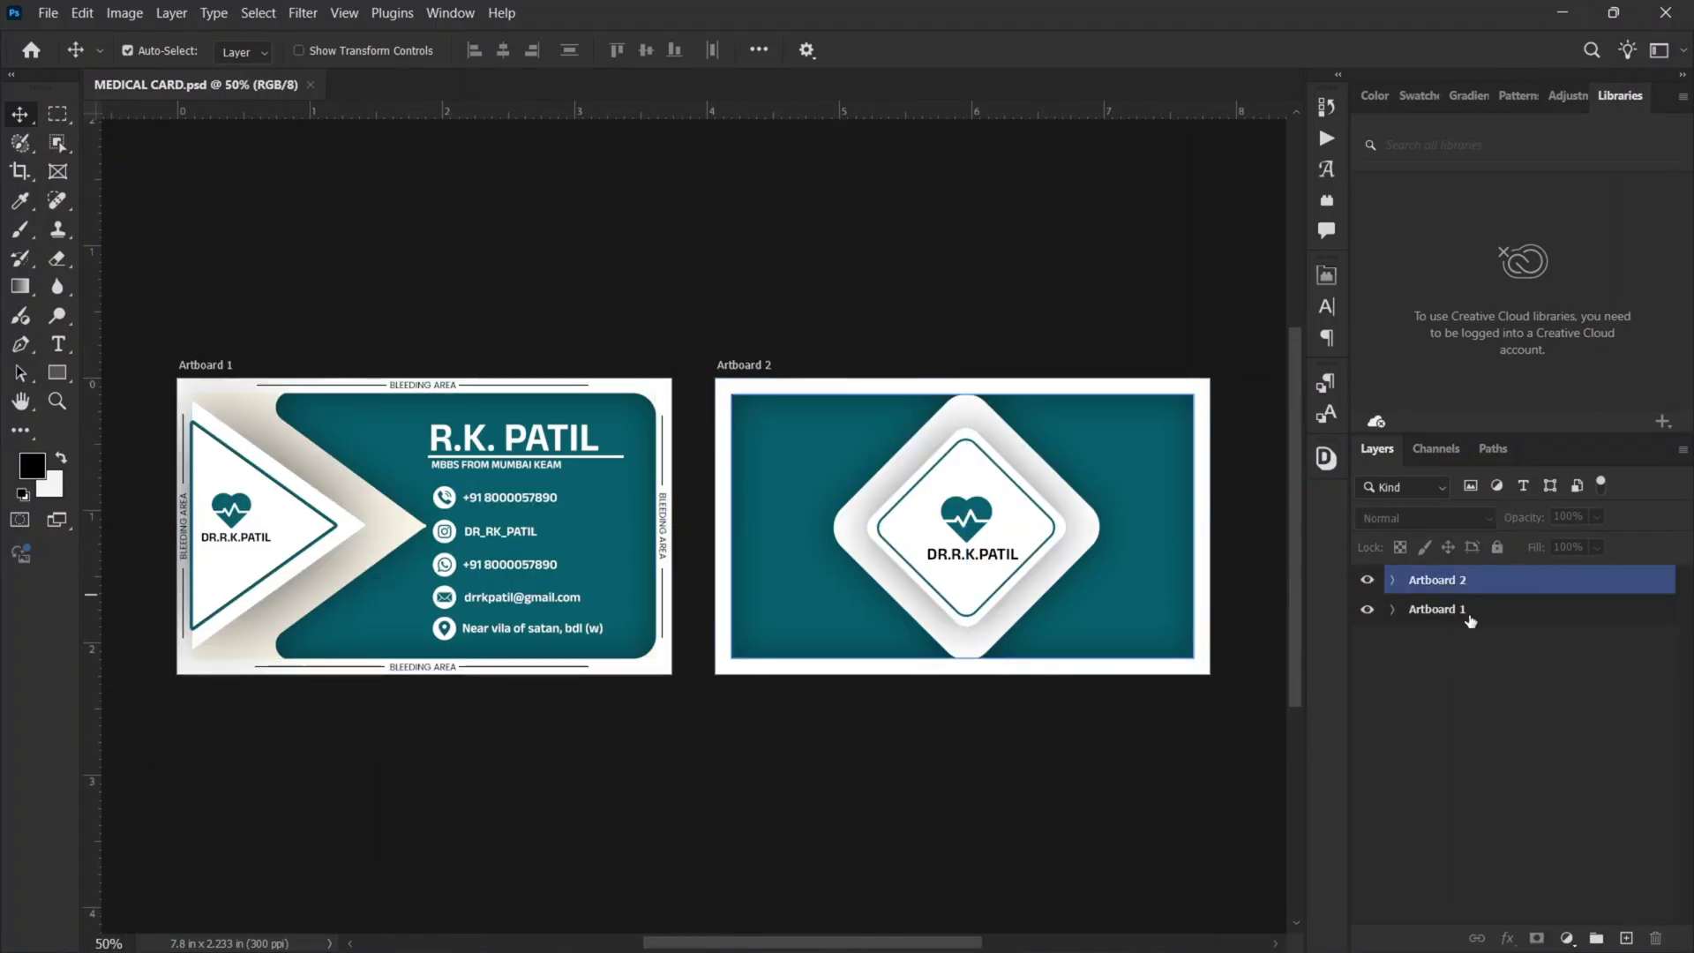
left_click(1447, 611)
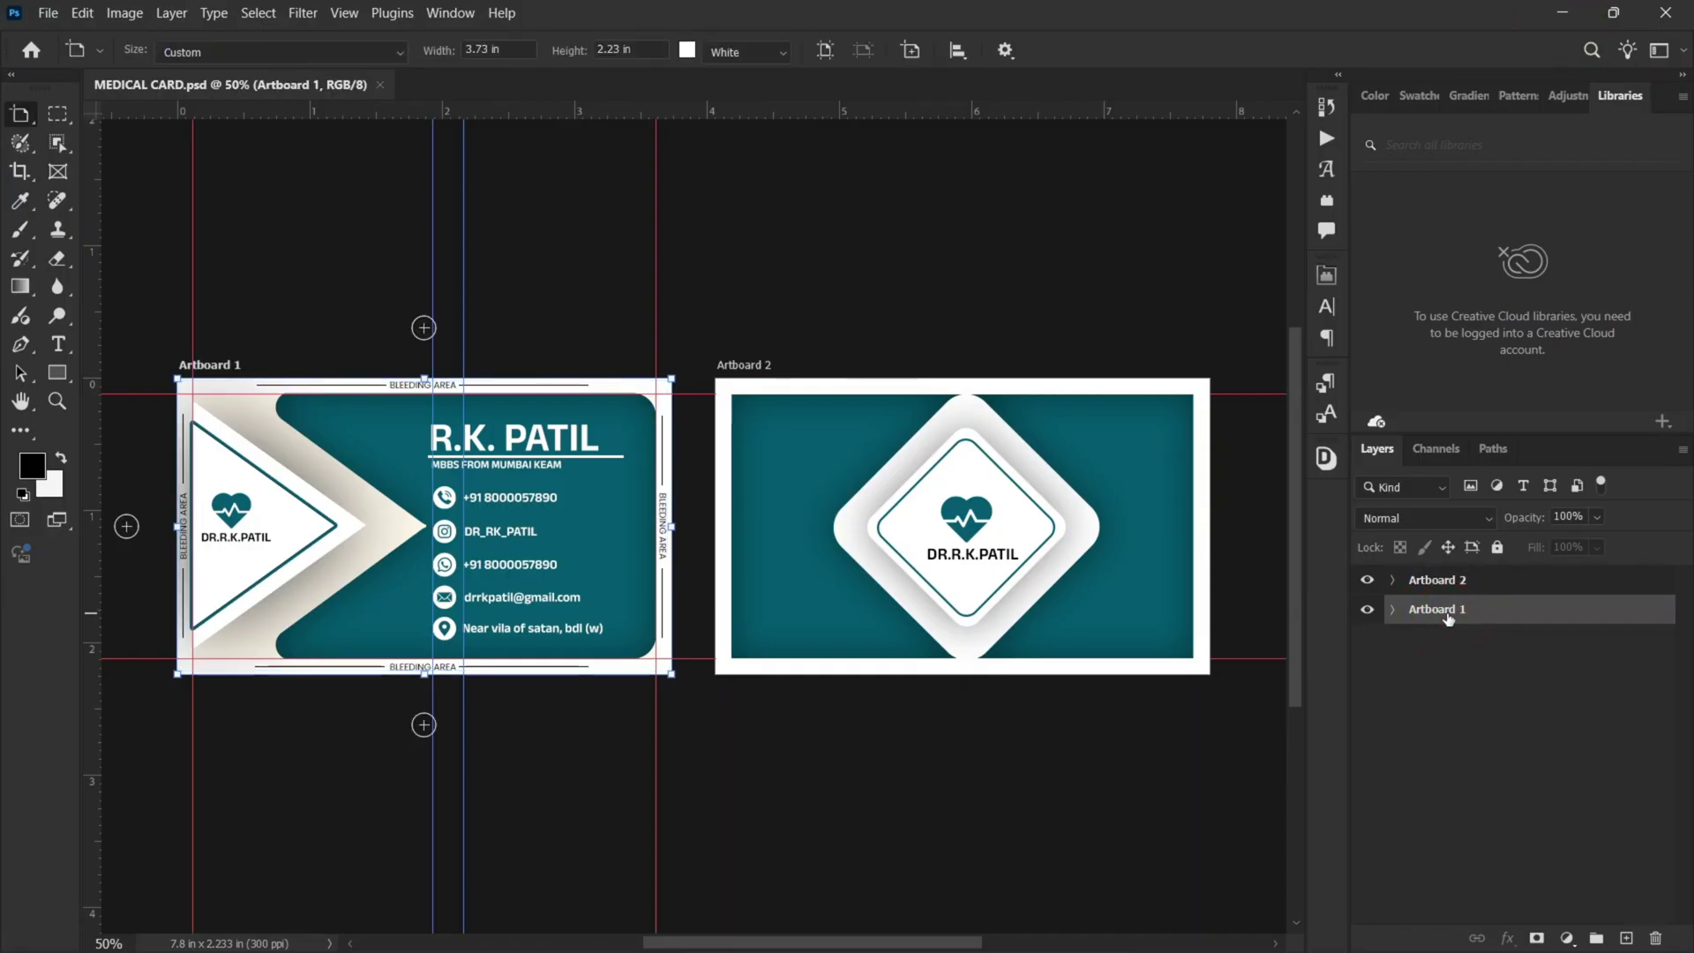
right_click(1447, 616)
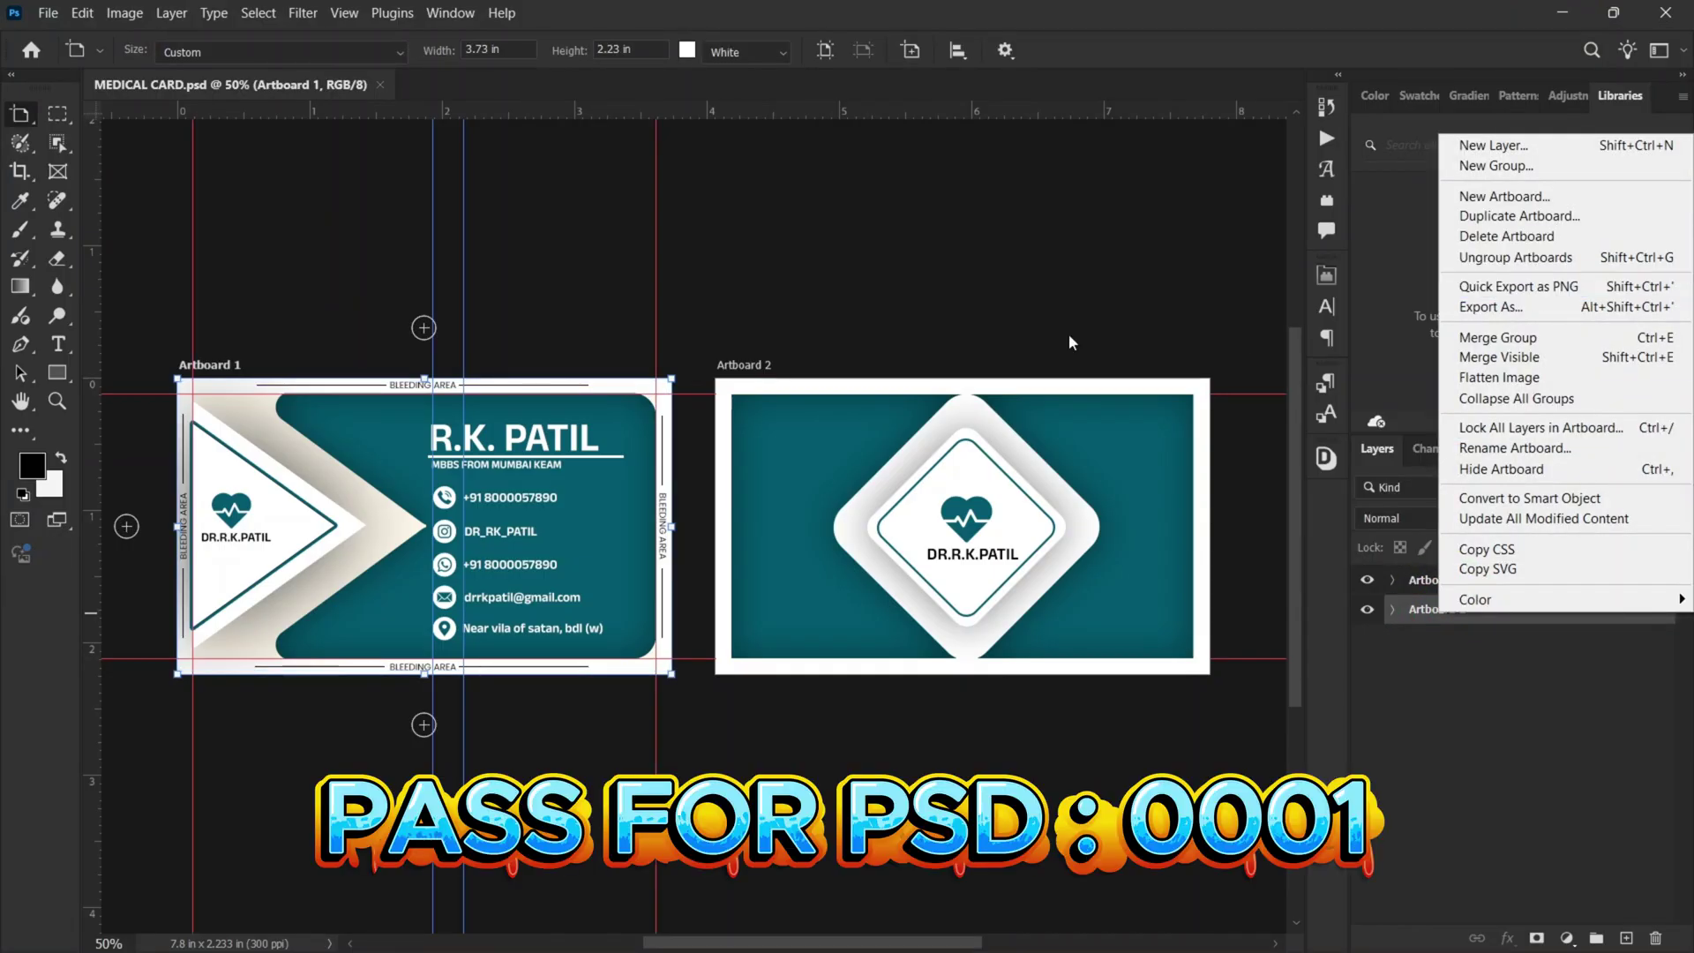
left_click(1416, 672)
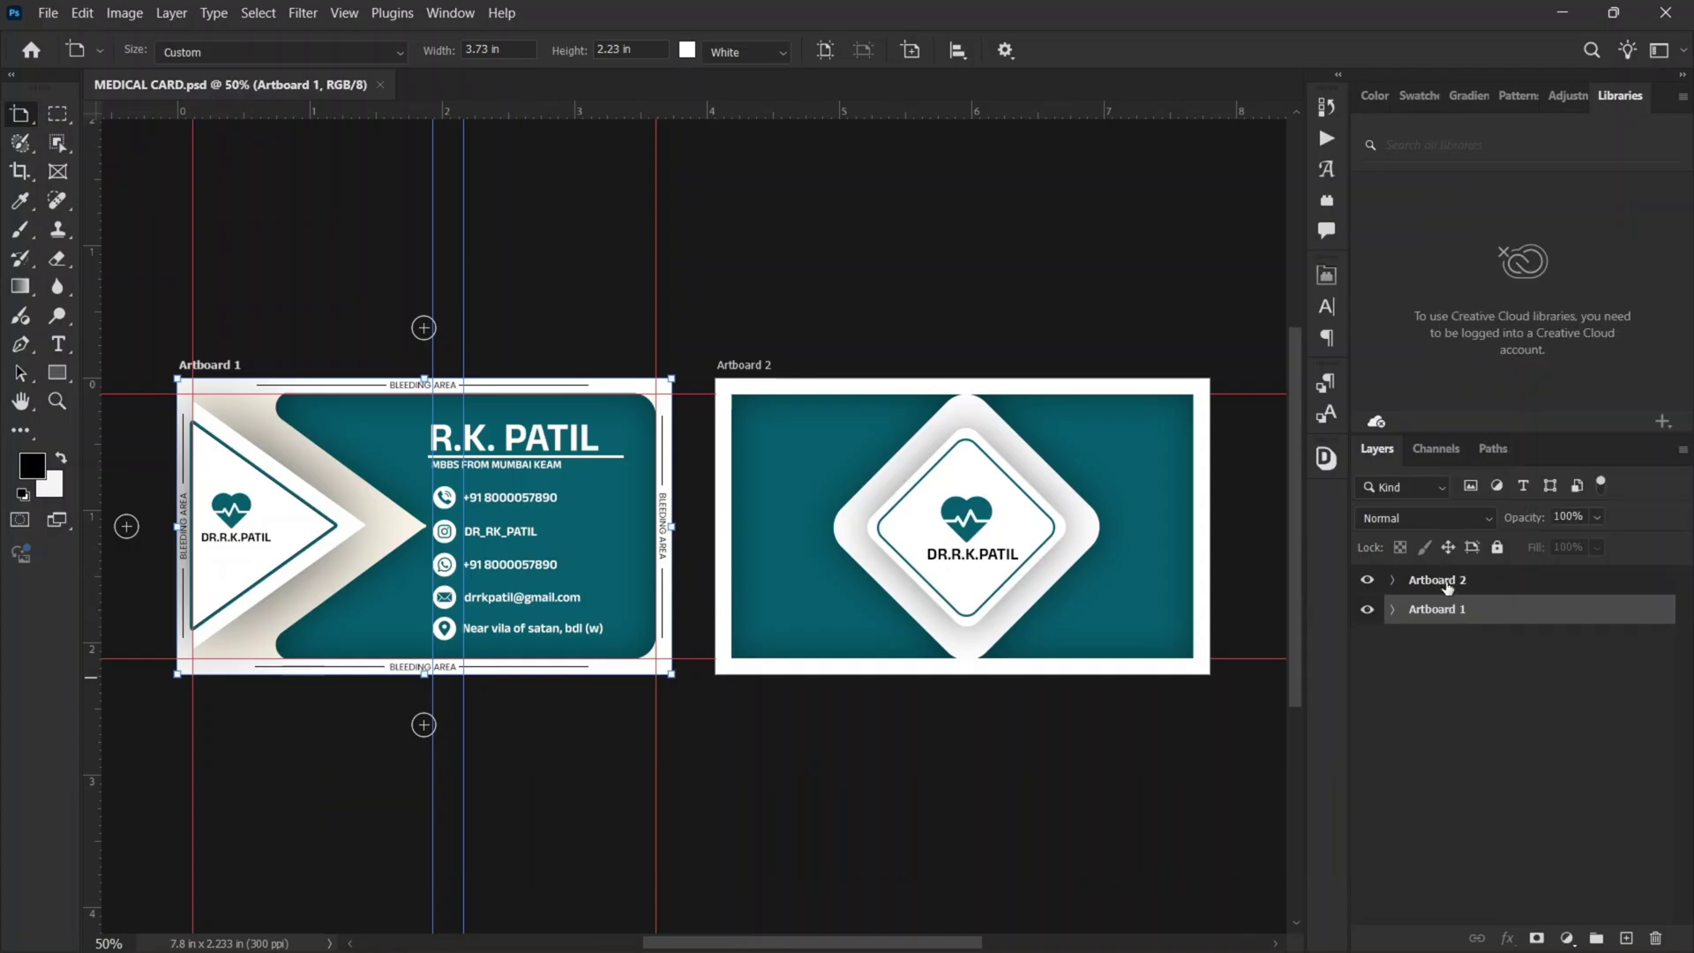
left_click(1471, 591)
right_click(1474, 593)
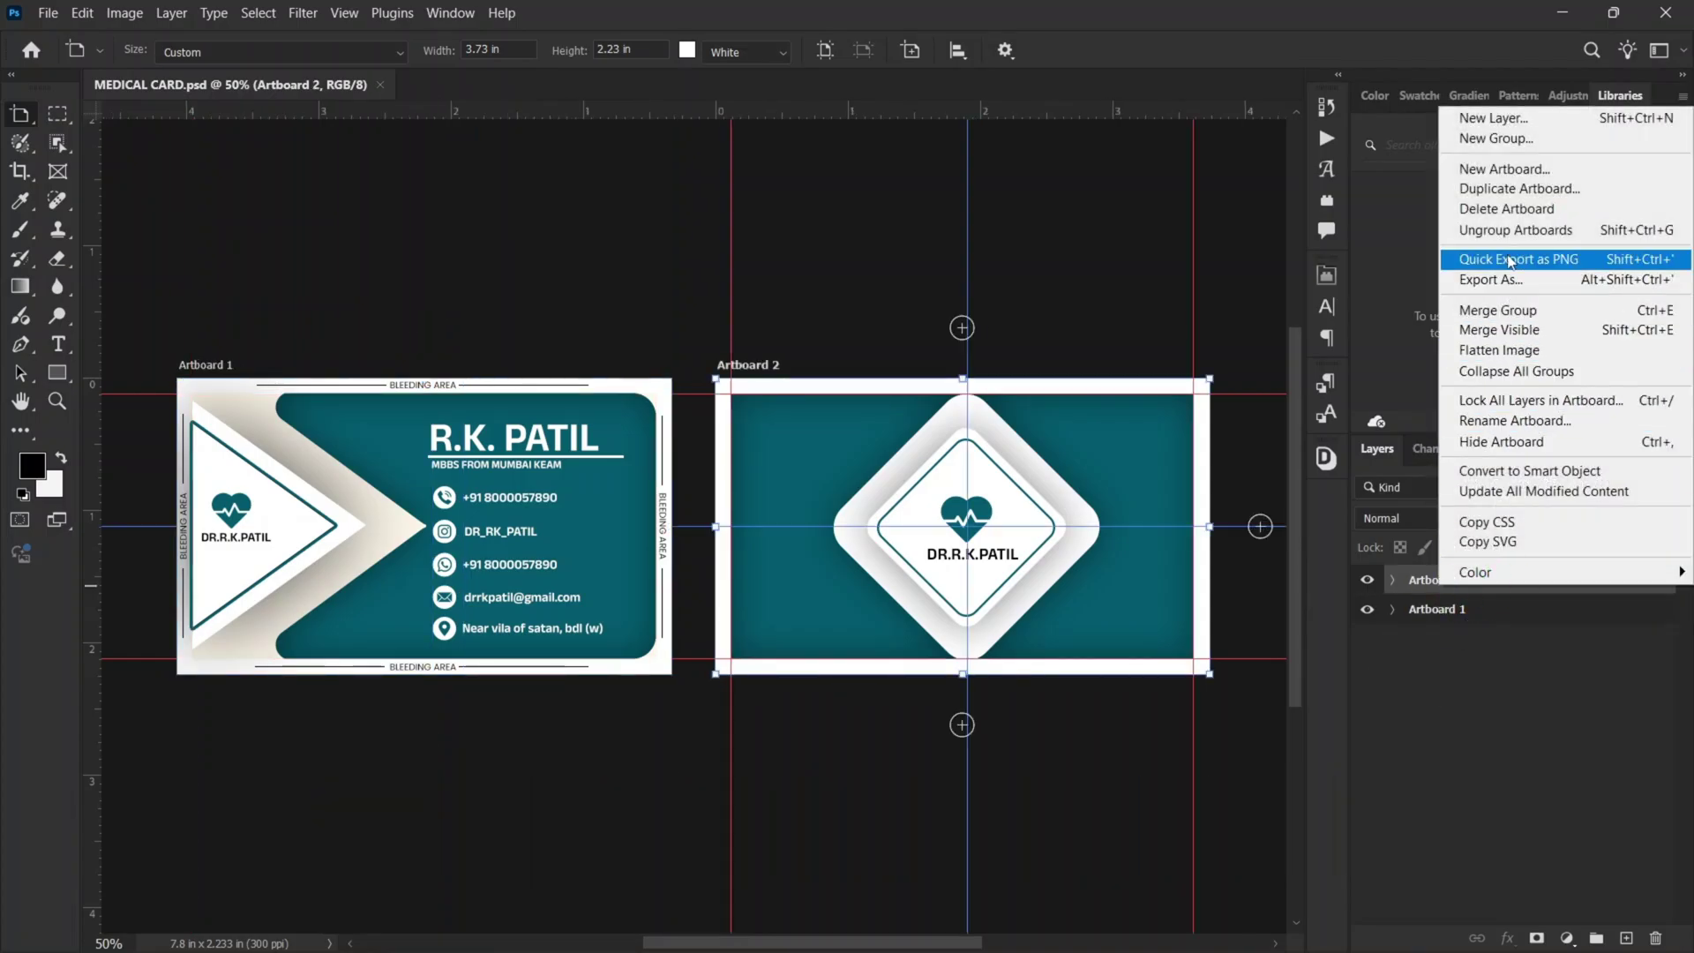
left_click(1527, 715)
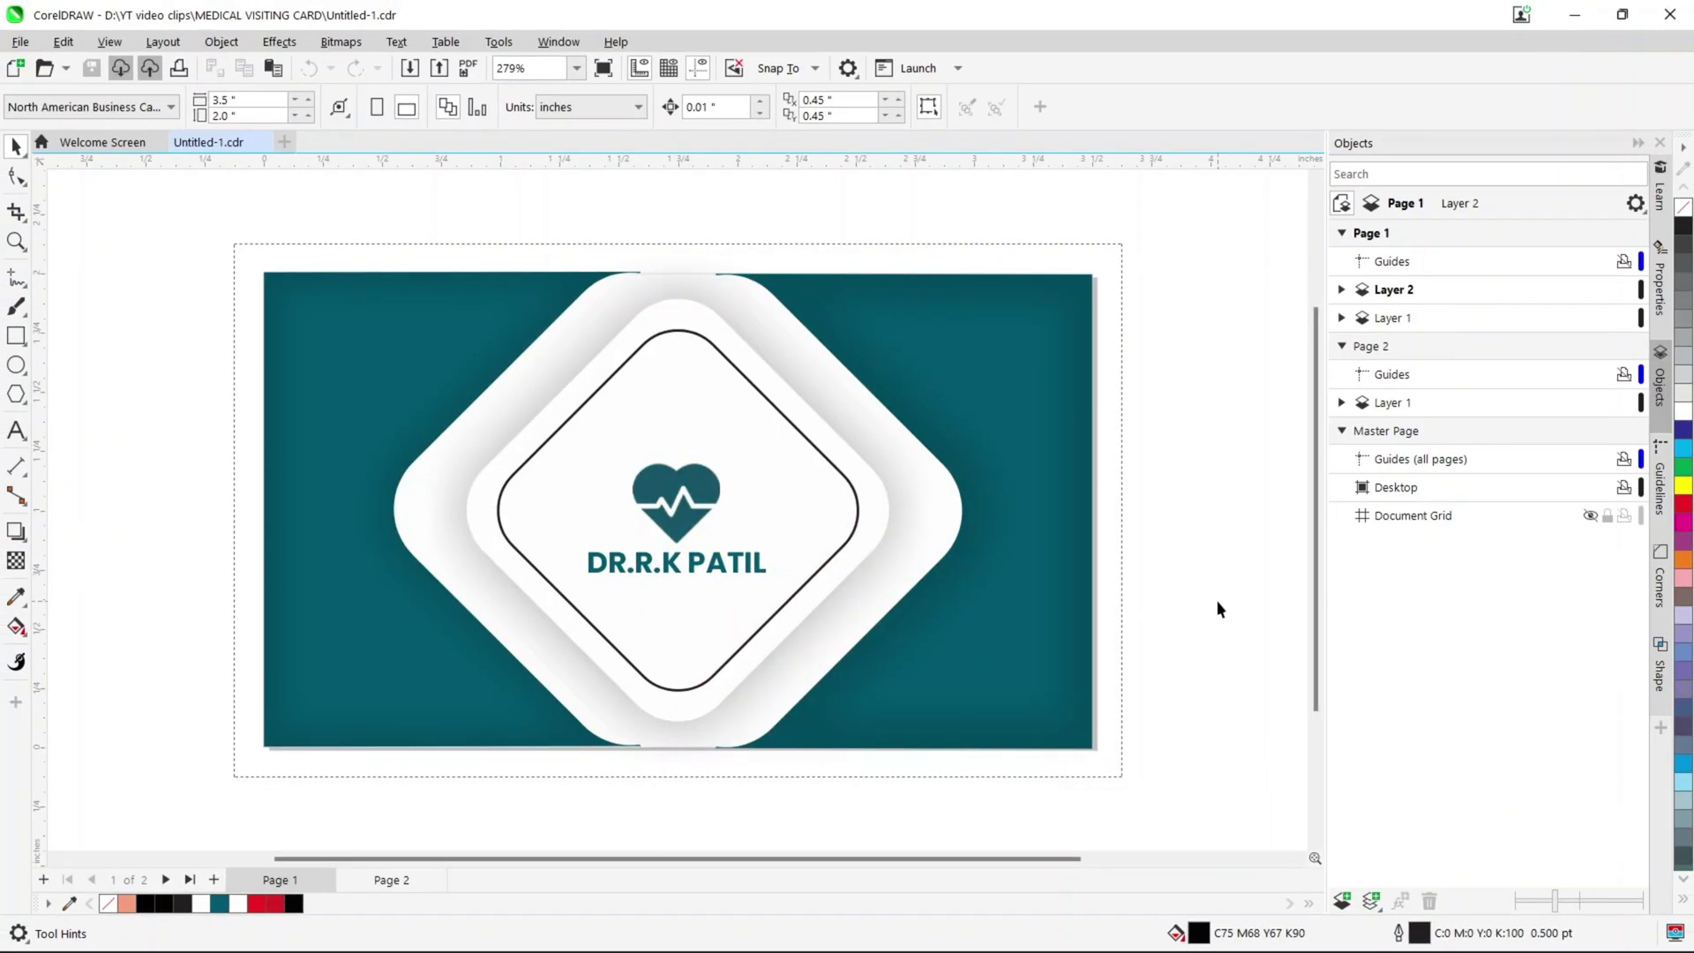
In CorelDRAW, examine the edge sharpness of the thin black diamond outline on page 1 of Untitled-1.cdr at extreme magnification.
scroll(1218, 610, "down", 3)
scroll(1292, 687, "up", 2)
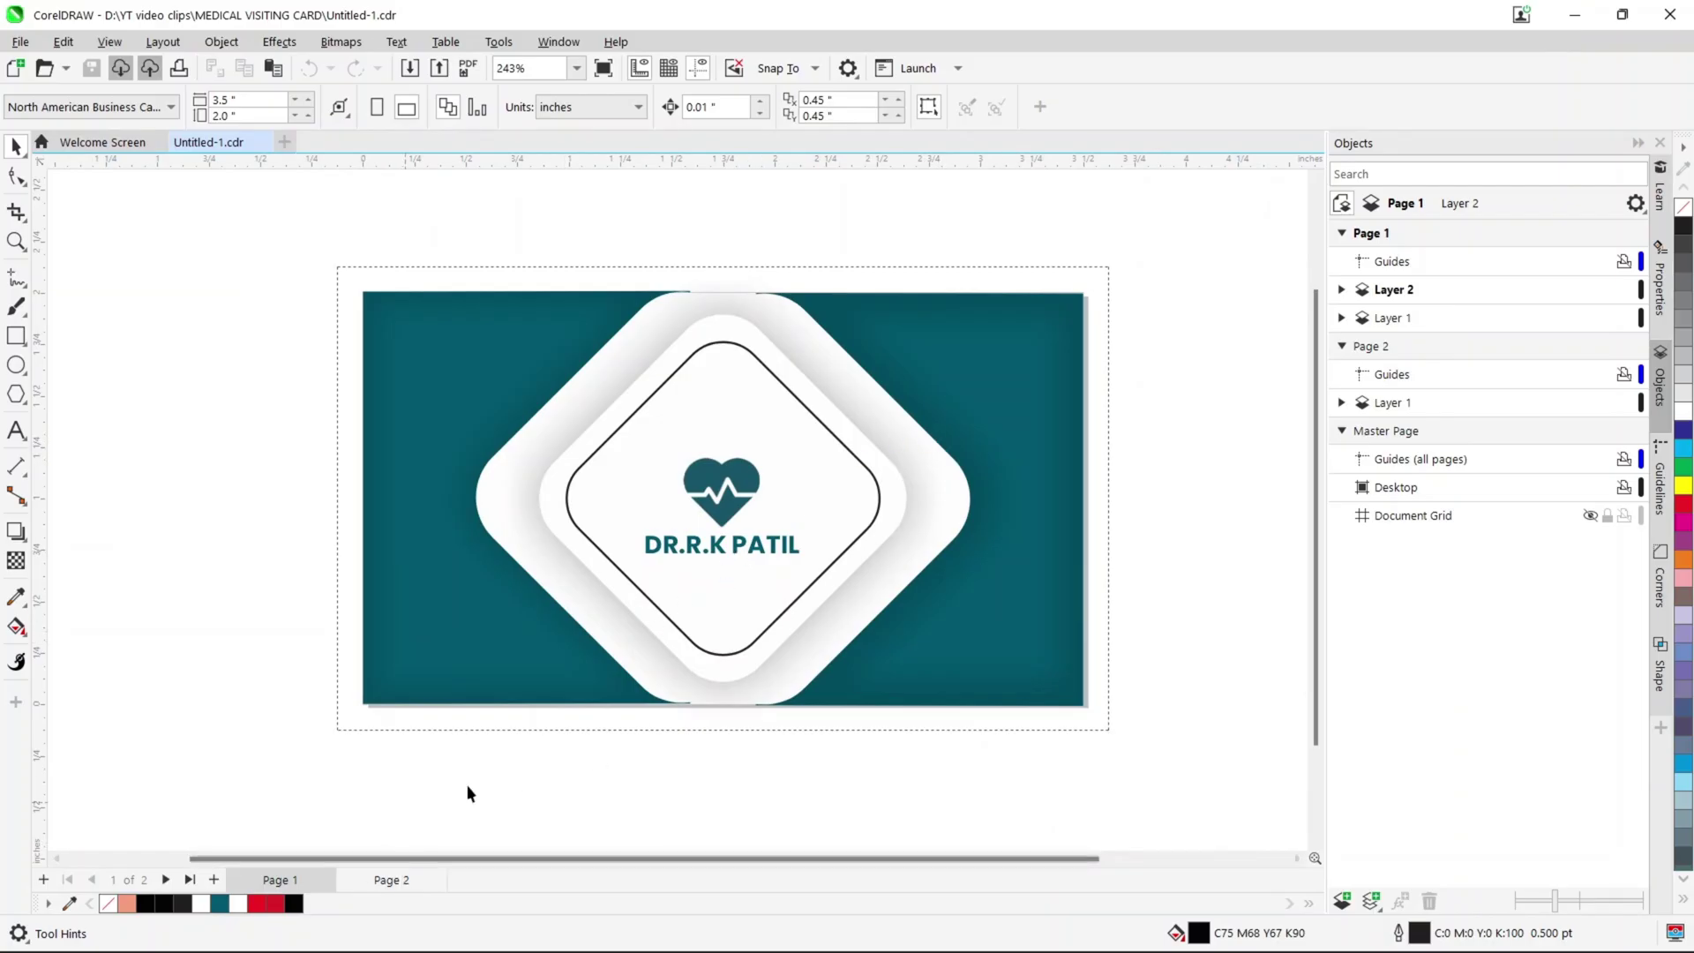
scroll(573, 576, "up", 3)
scroll(501, 725, "down", 1)
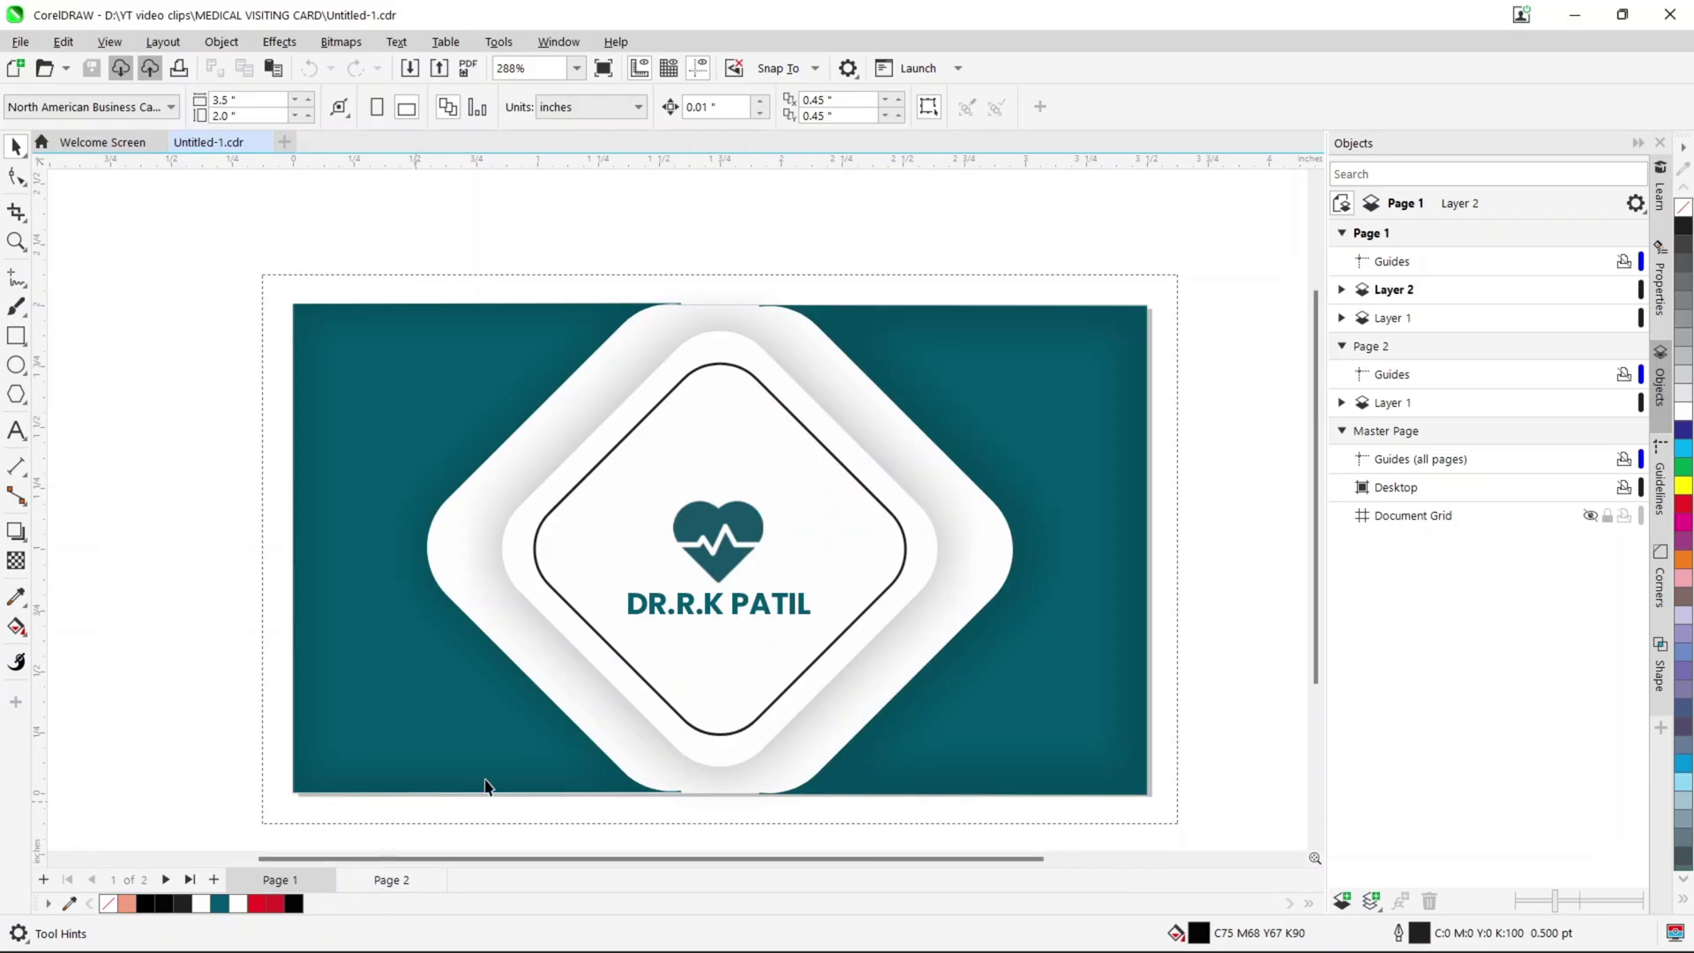
scroll(605, 639, "up", 8)
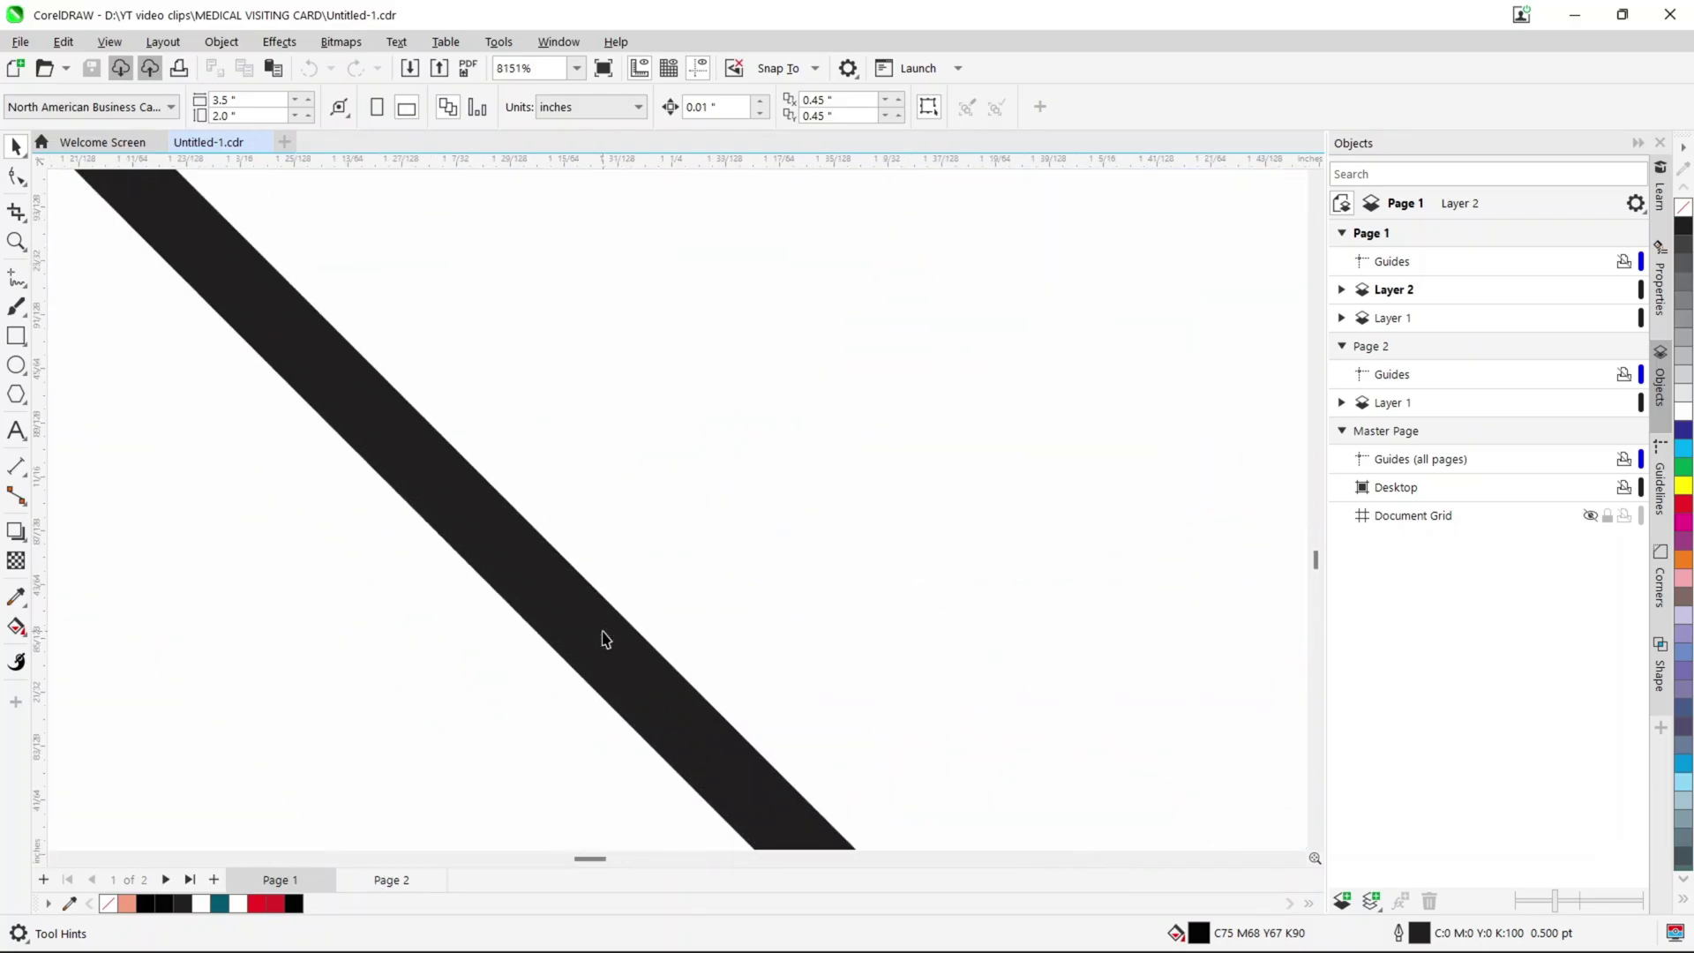
scroll(605, 639, "up", 8)
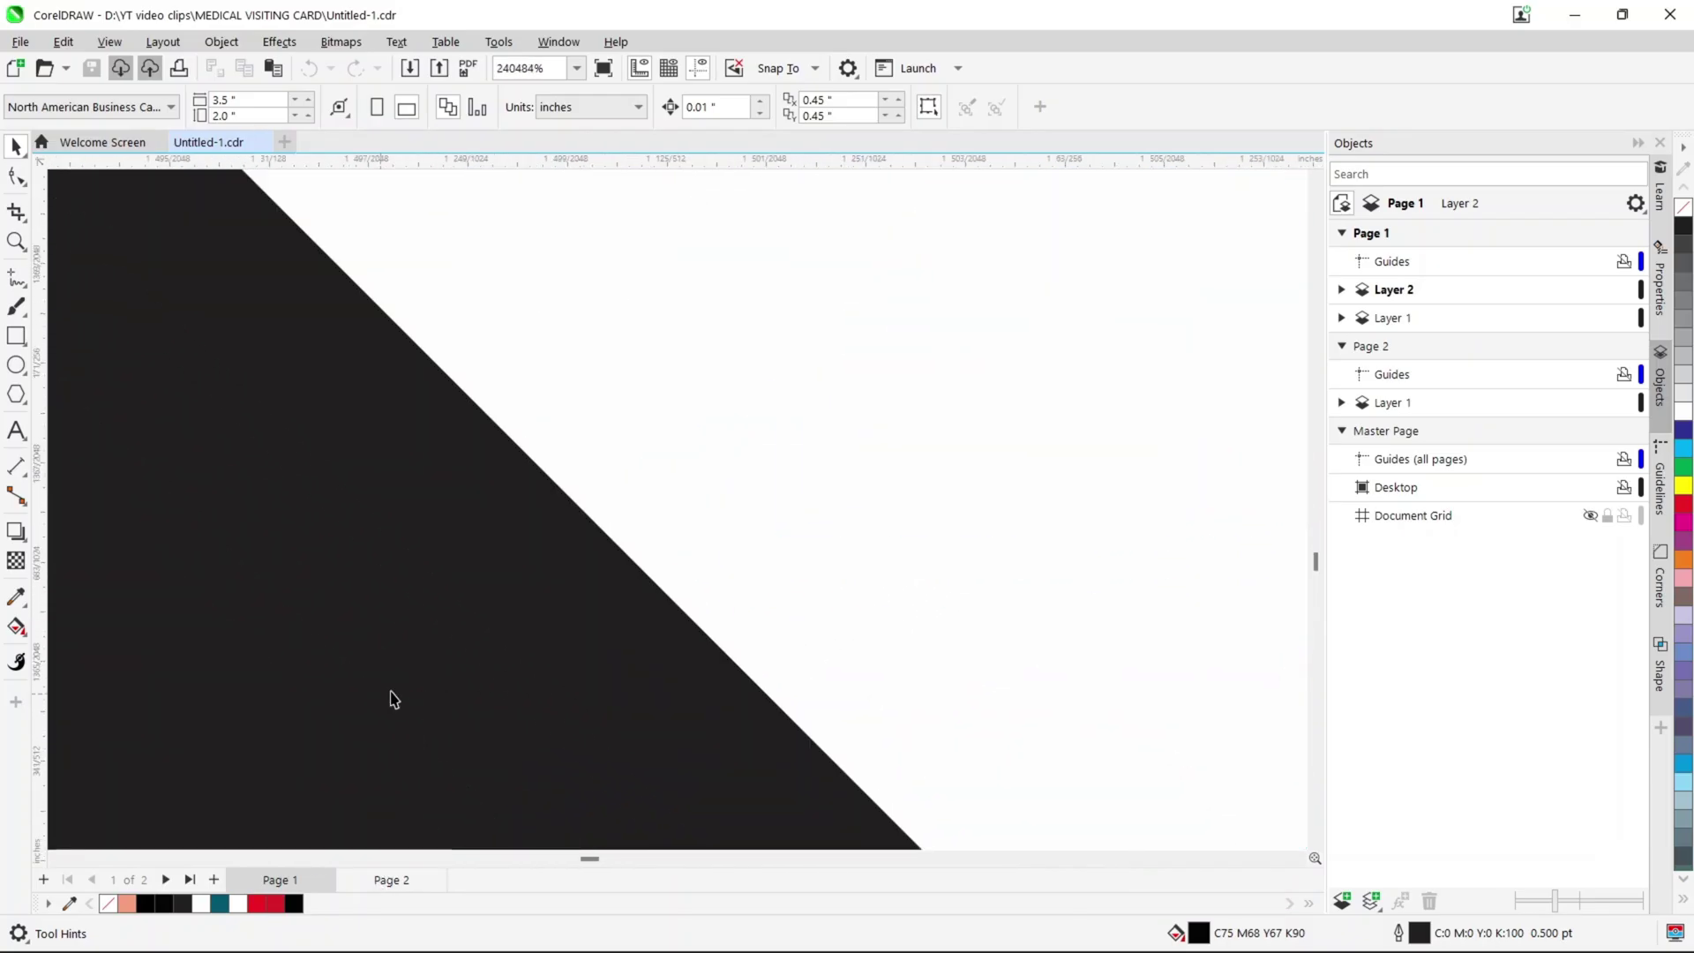
scroll(391, 693, "up", 8)
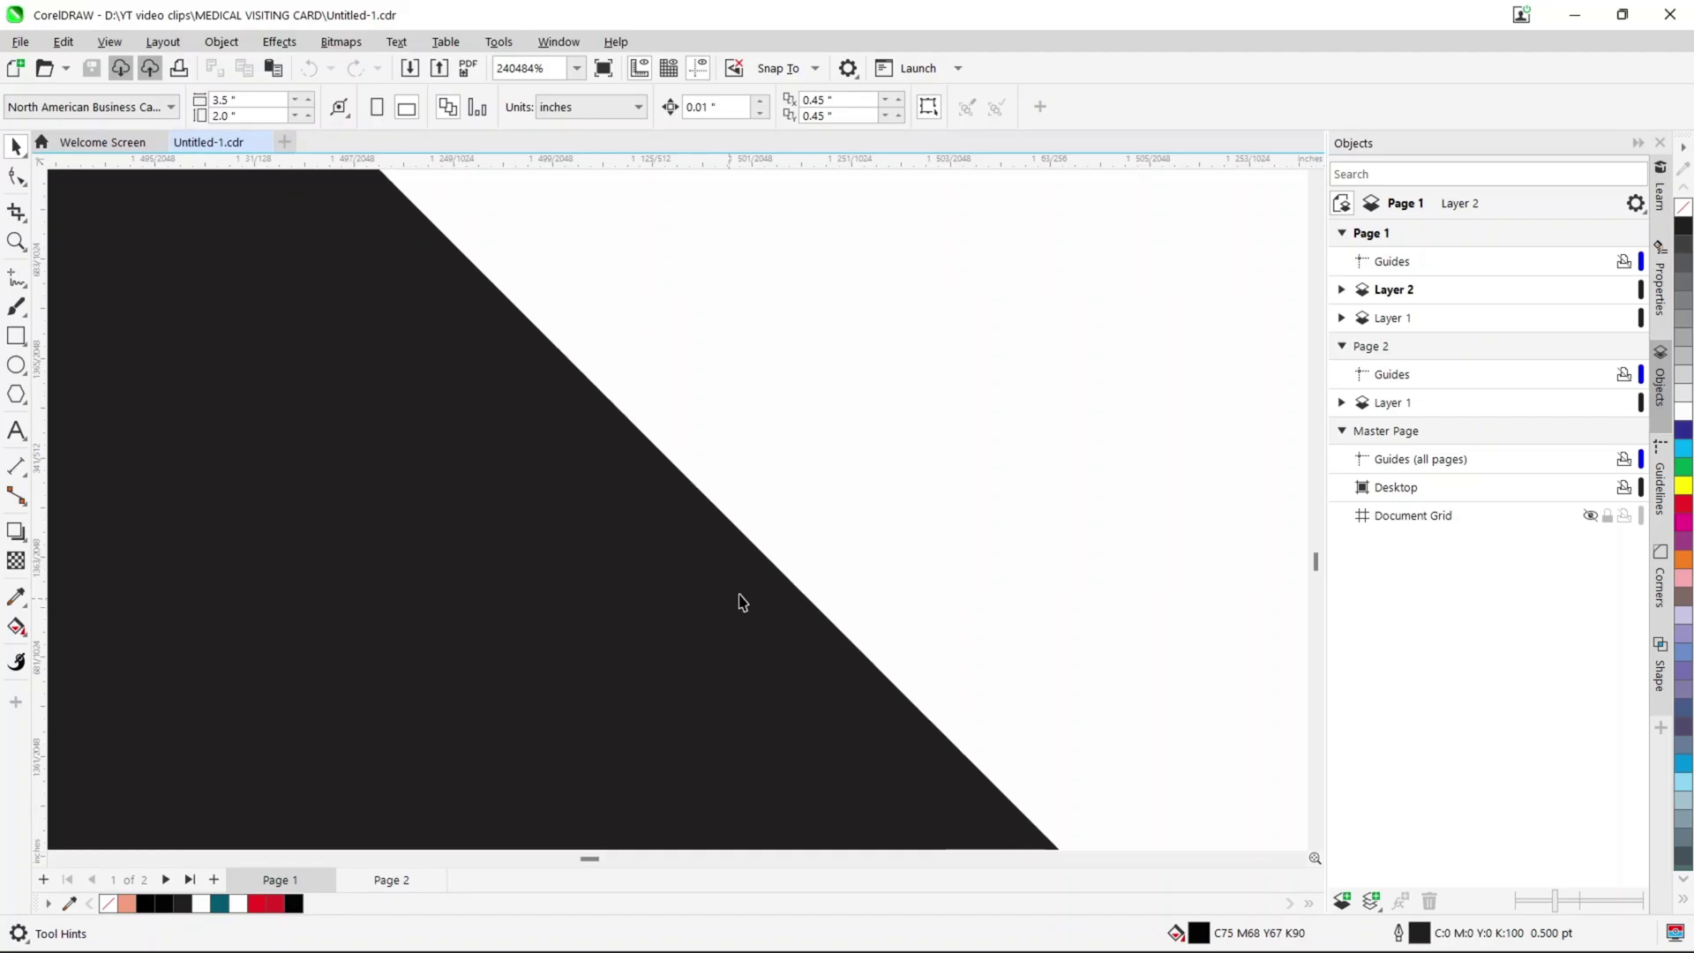
scroll(745, 601, "up", 2)
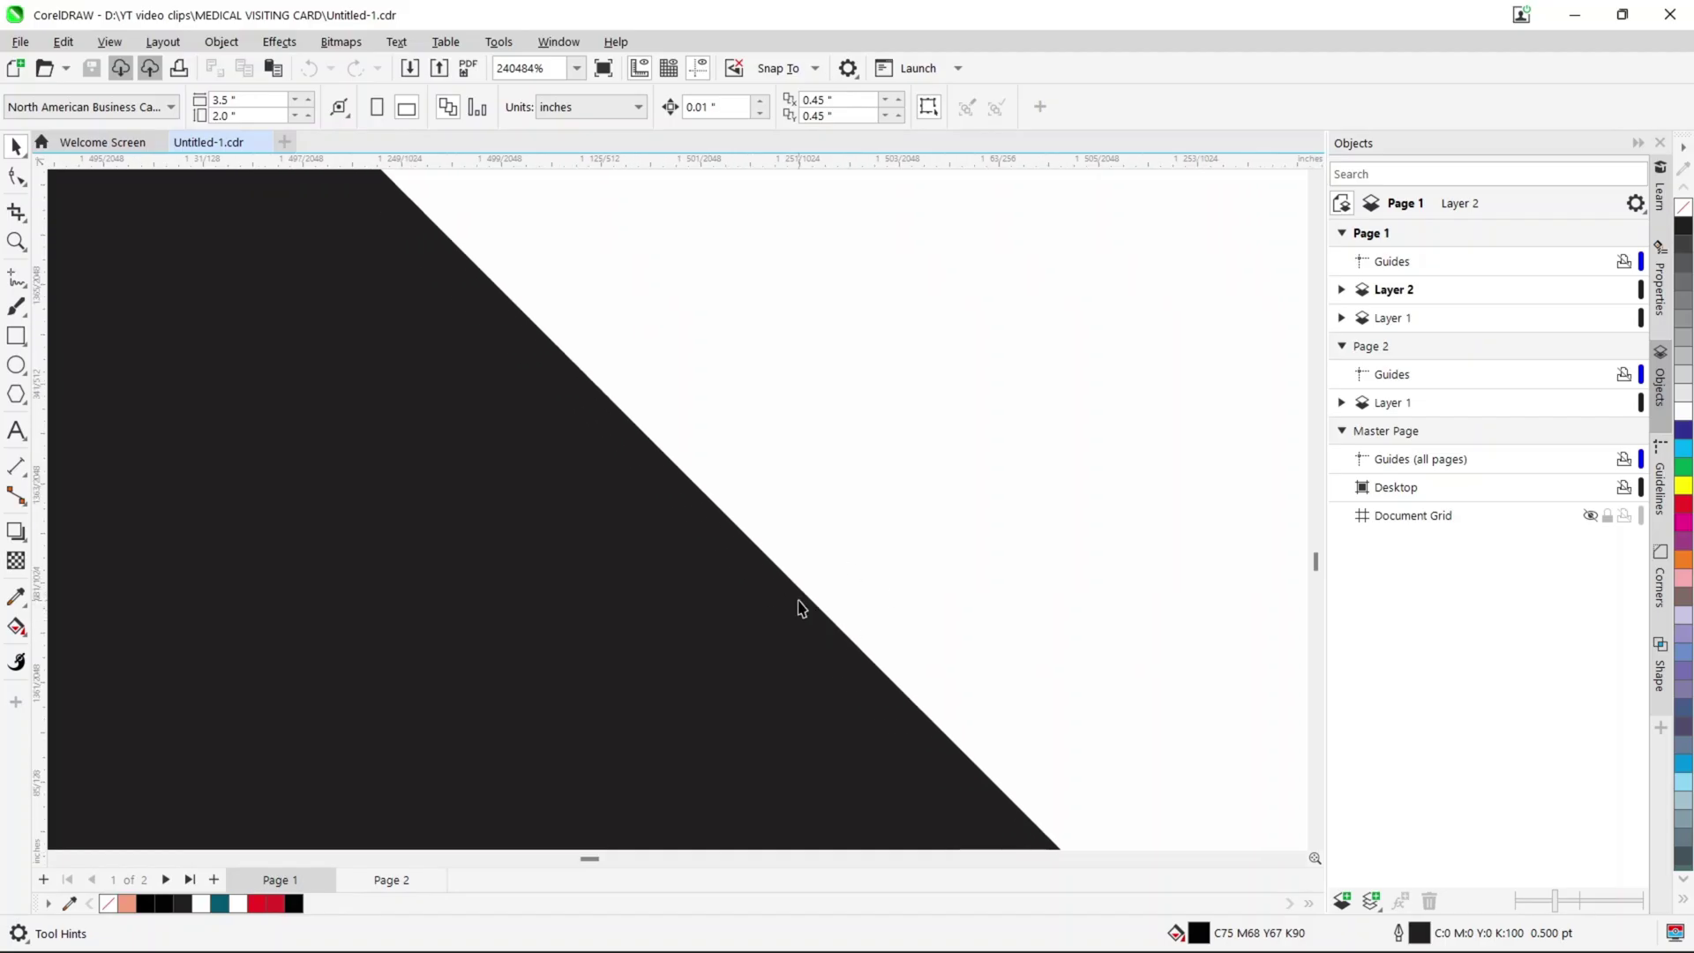
scroll(802, 609, "down", 13)
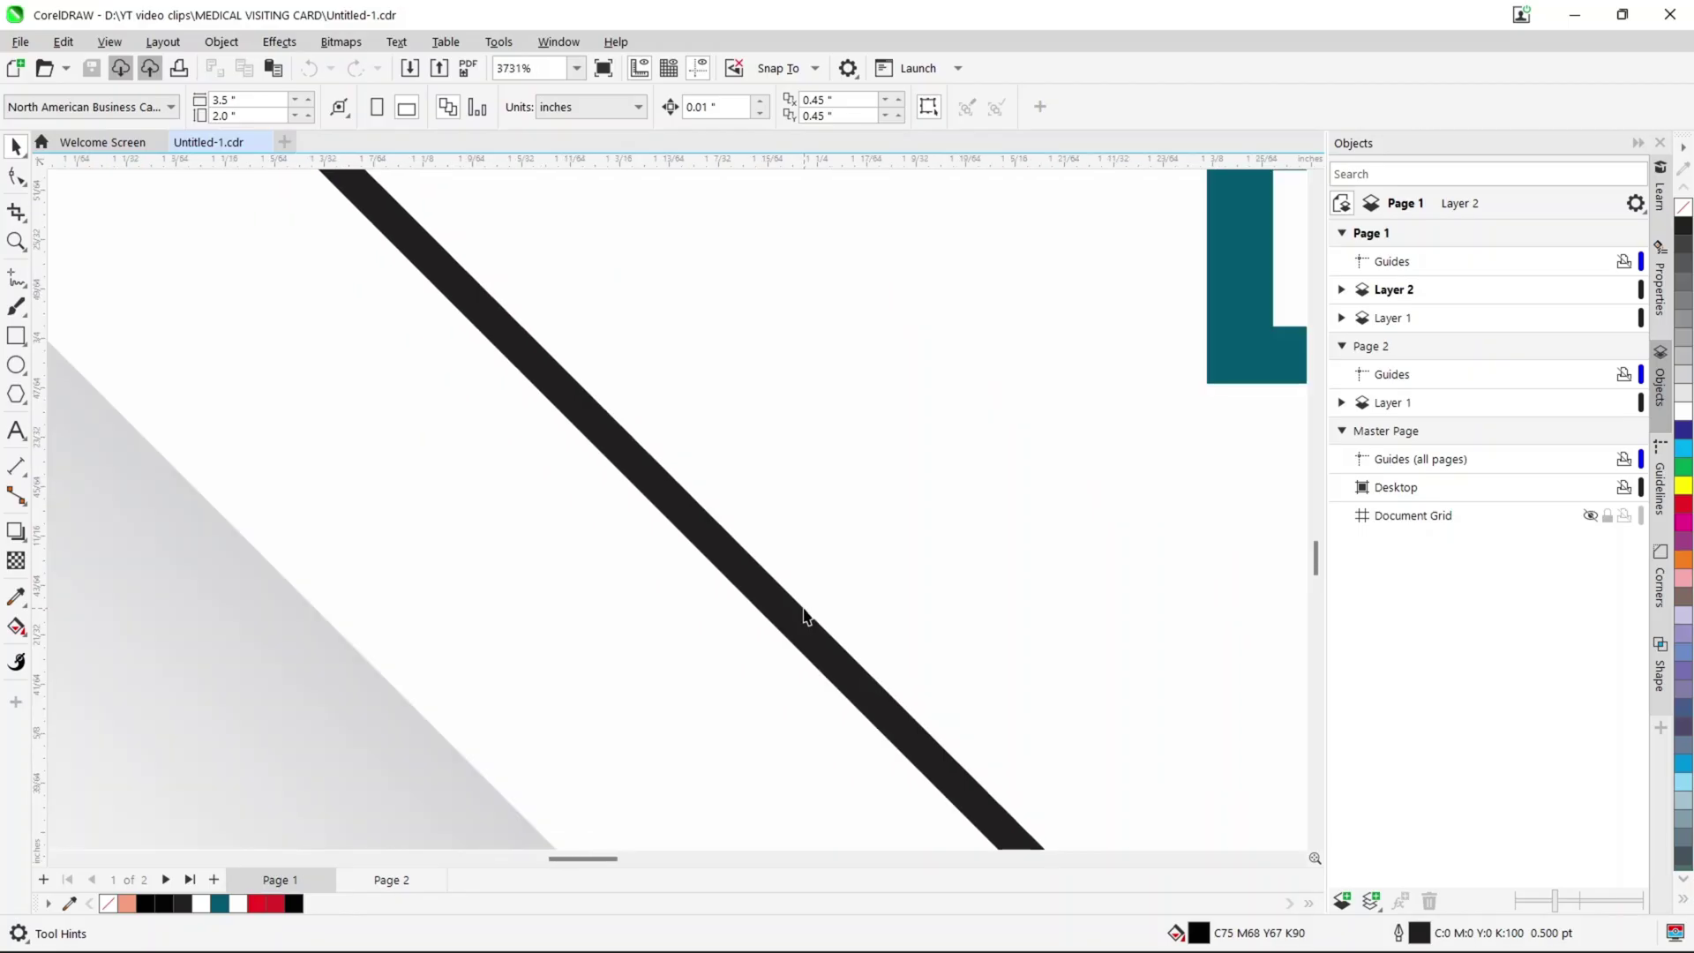
scroll(803, 615, "down", 4)
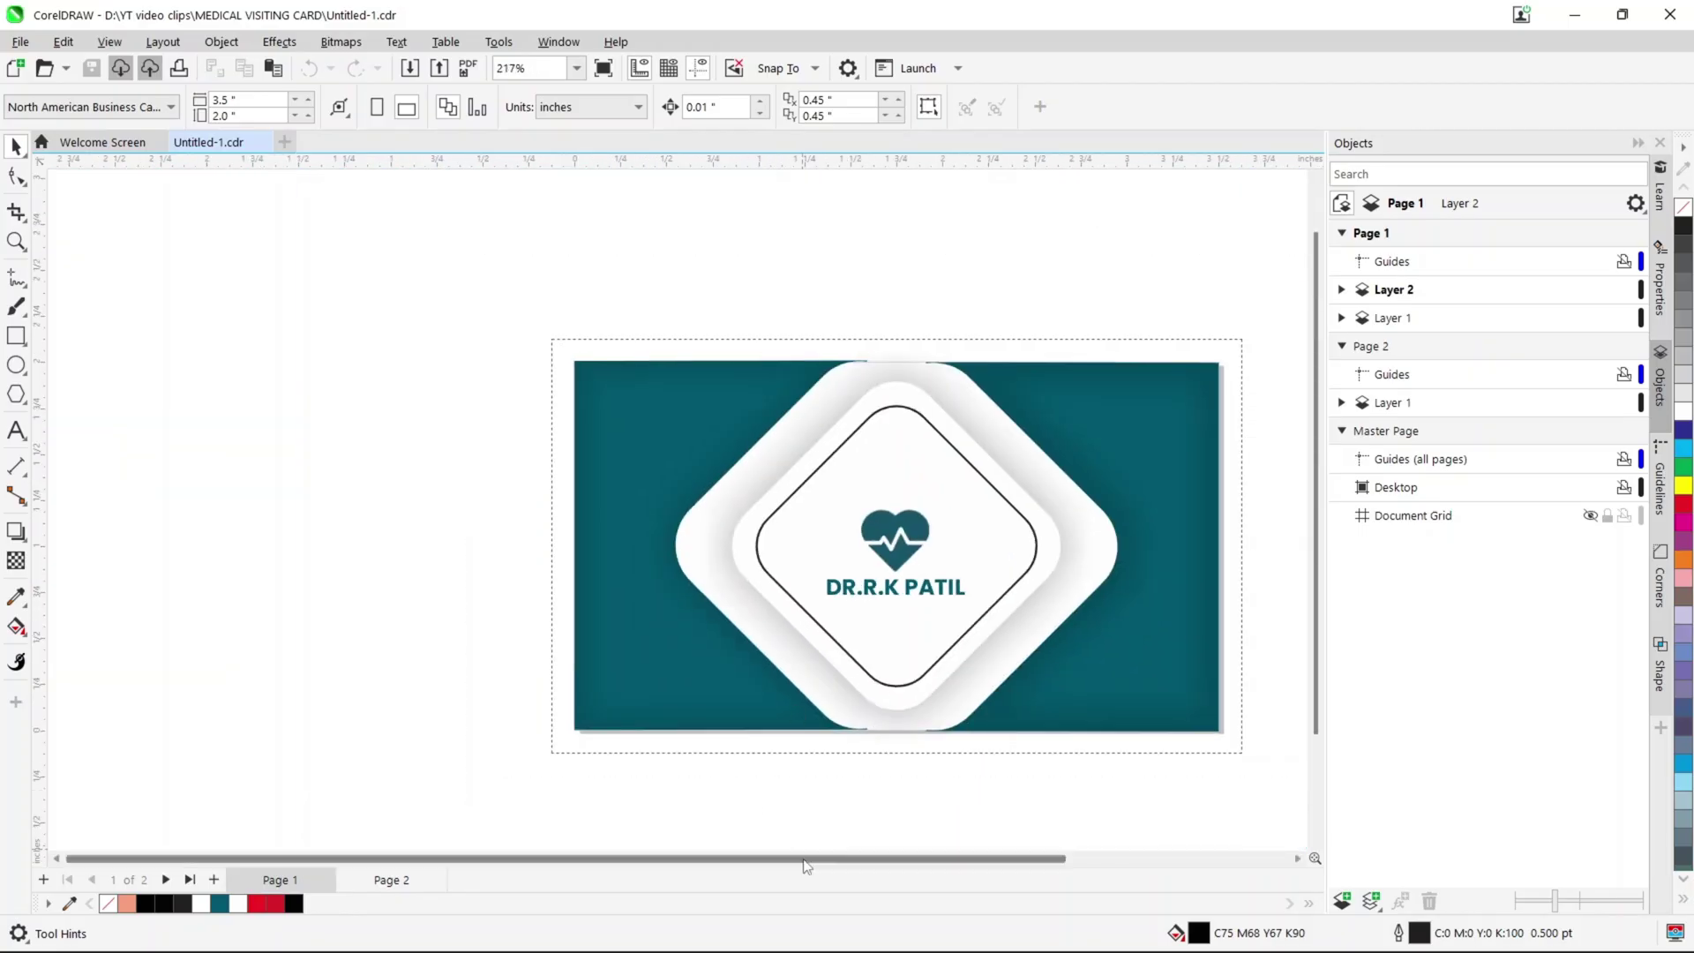
Compare the edge quality of the heart logo with that of the name lettering on page 1 at high magnification.
left_click_drag(802, 858, 847, 859)
scroll(1082, 541, "up", 2)
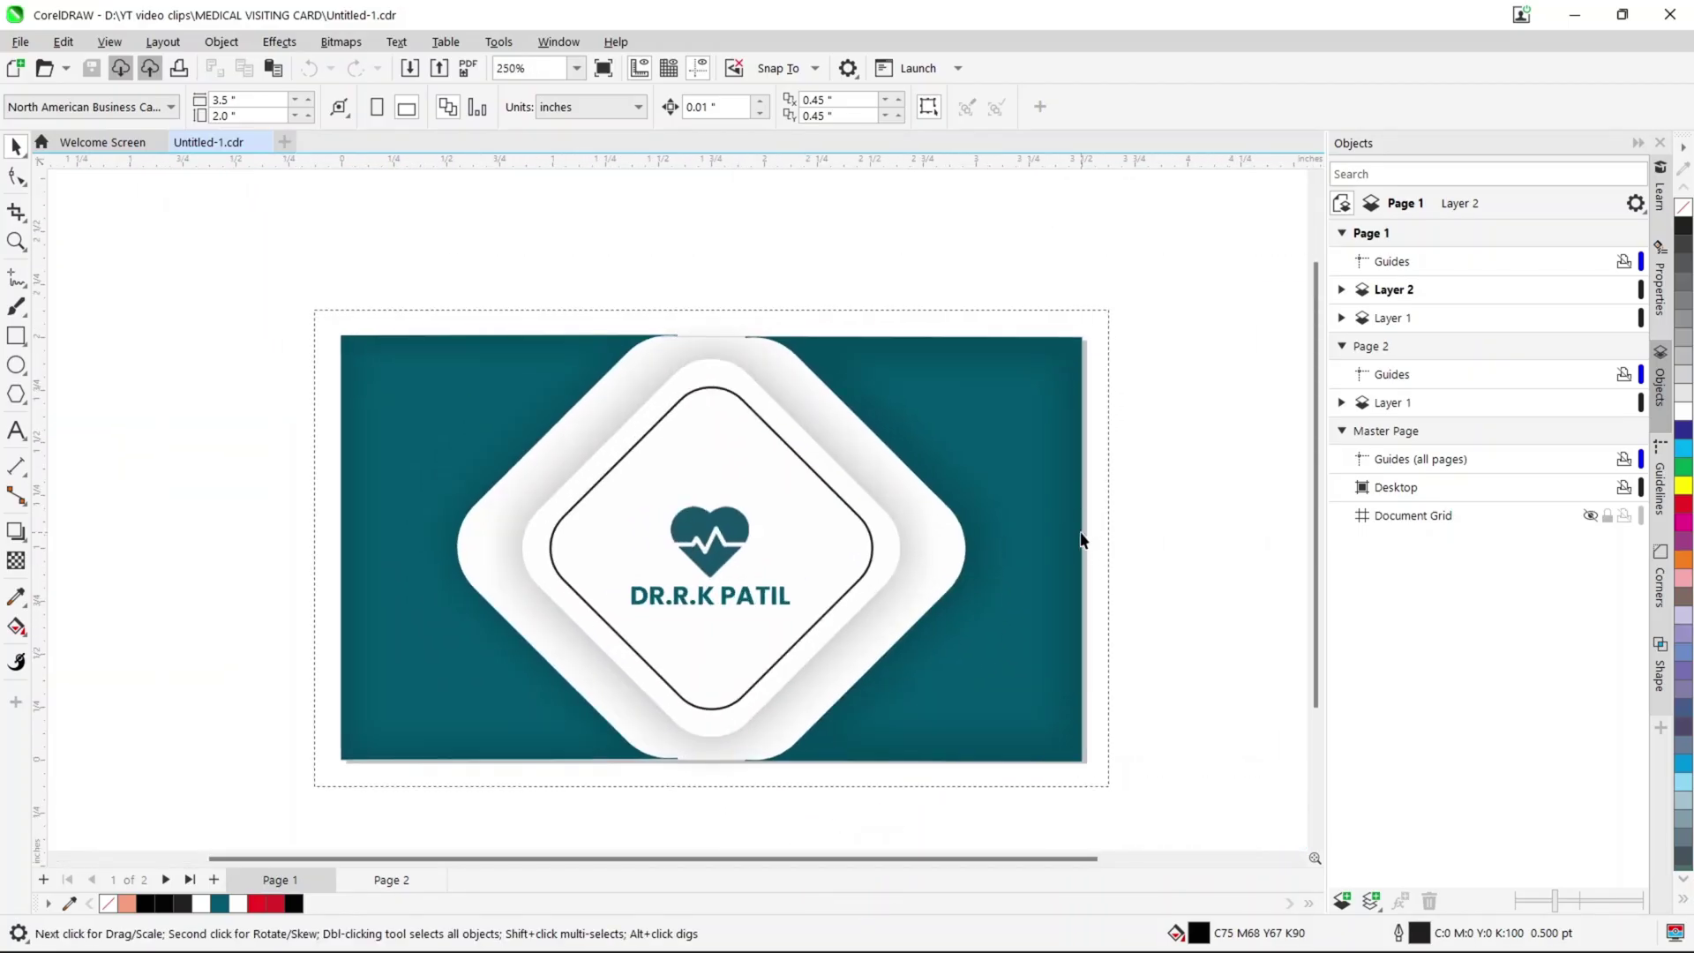
scroll(1082, 541, "down", 1)
scroll(1009, 575, "down", 1)
scroll(593, 706, "up", 1)
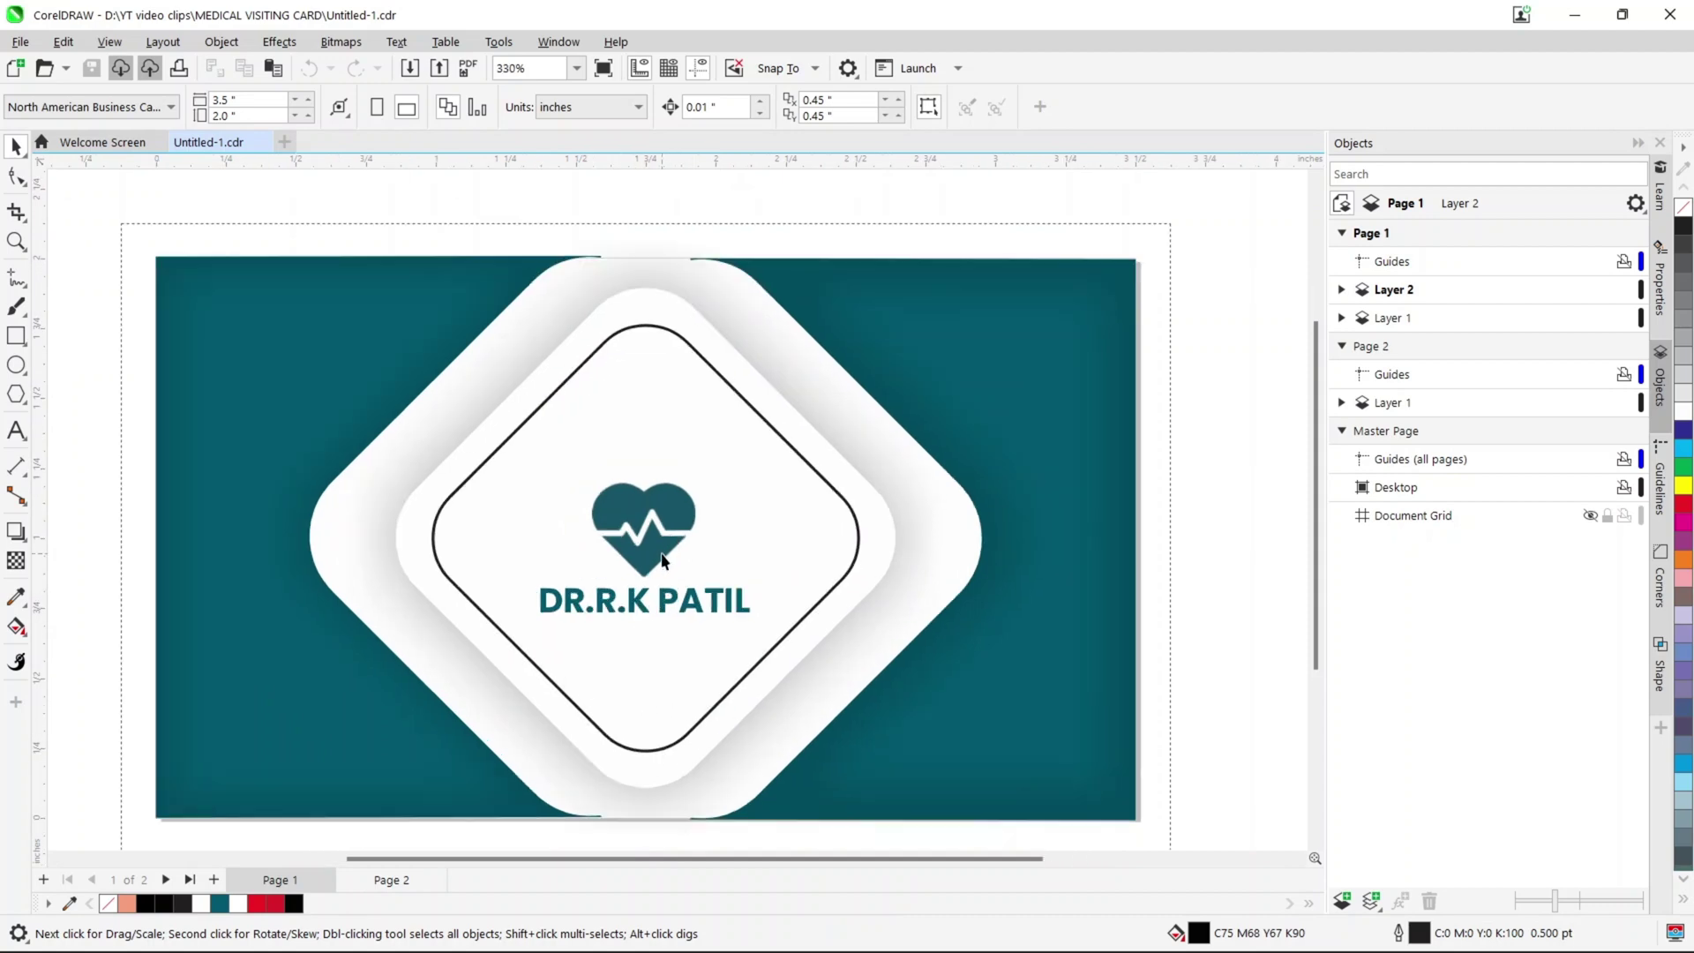
scroll(663, 559, "up", 11)
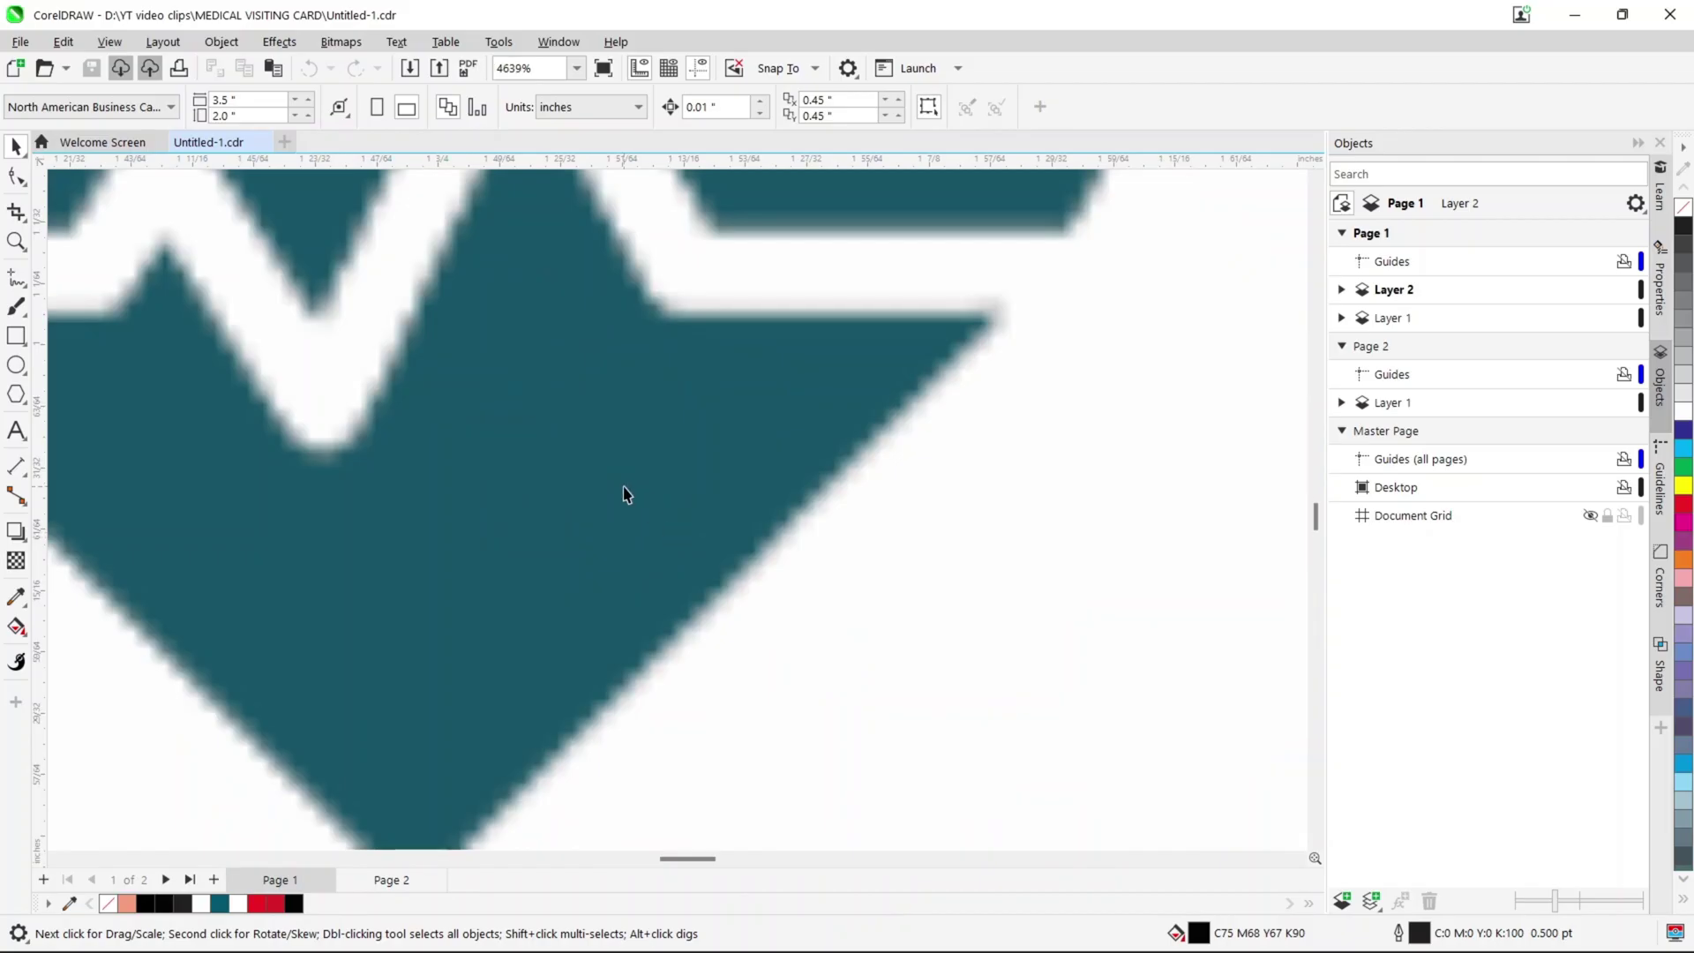
scroll(625, 494, "down", 9)
scroll(661, 600, "up", 7)
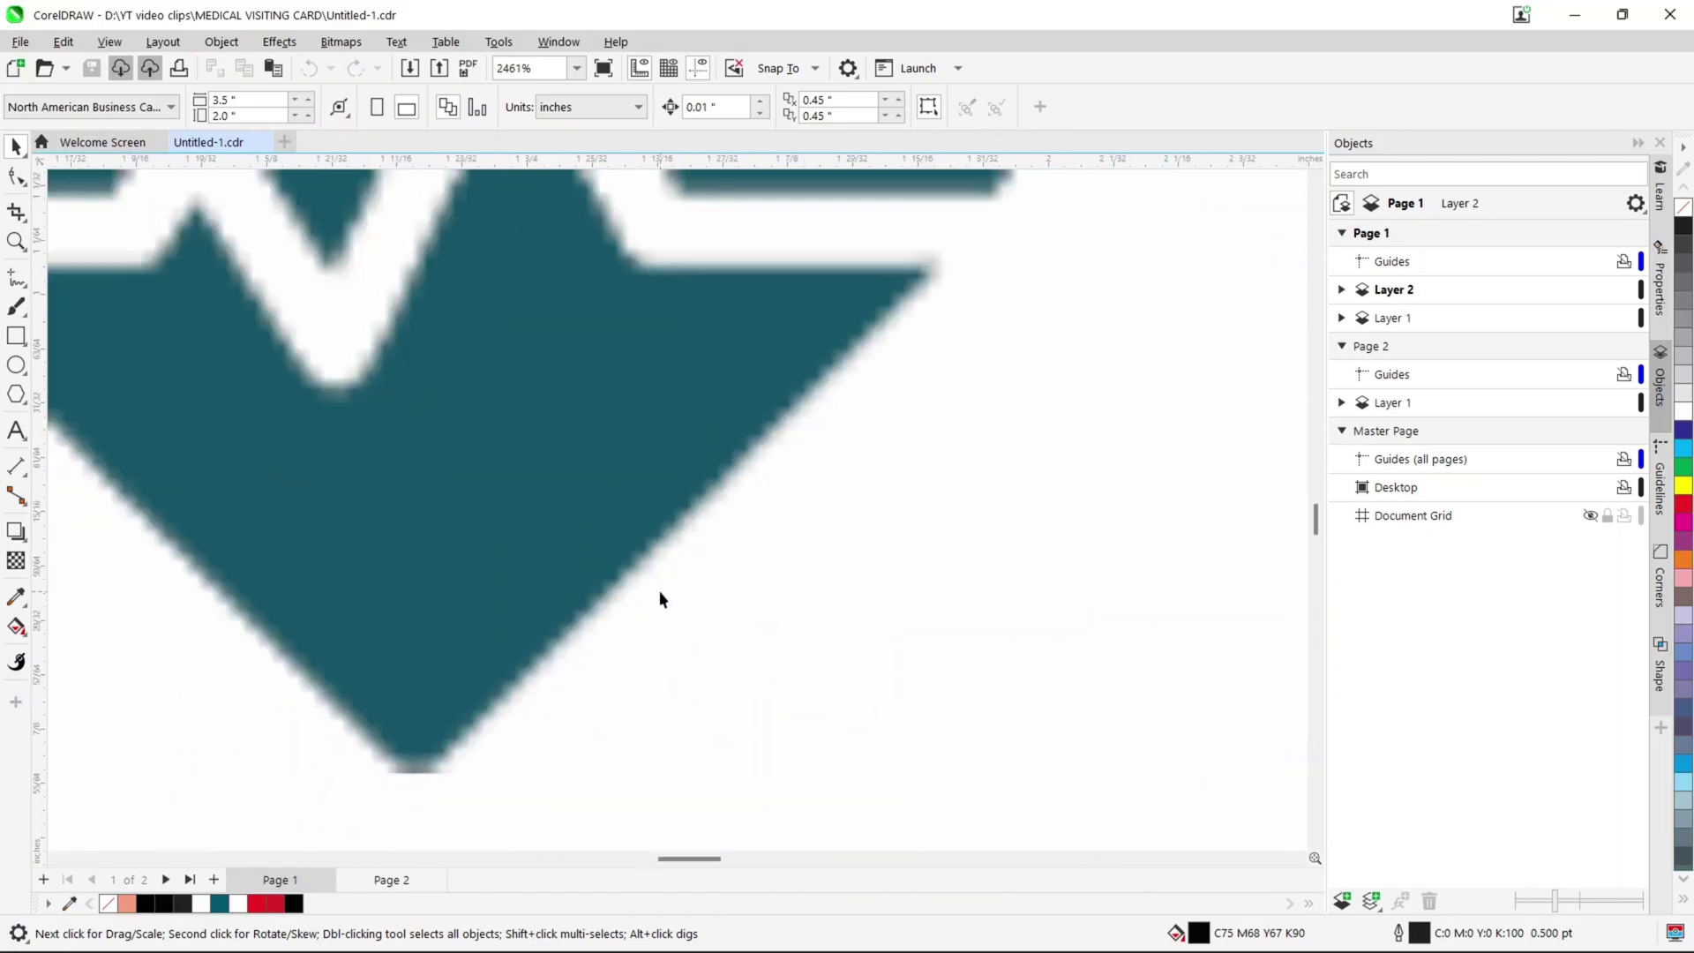
scroll(660, 600, "up", 4)
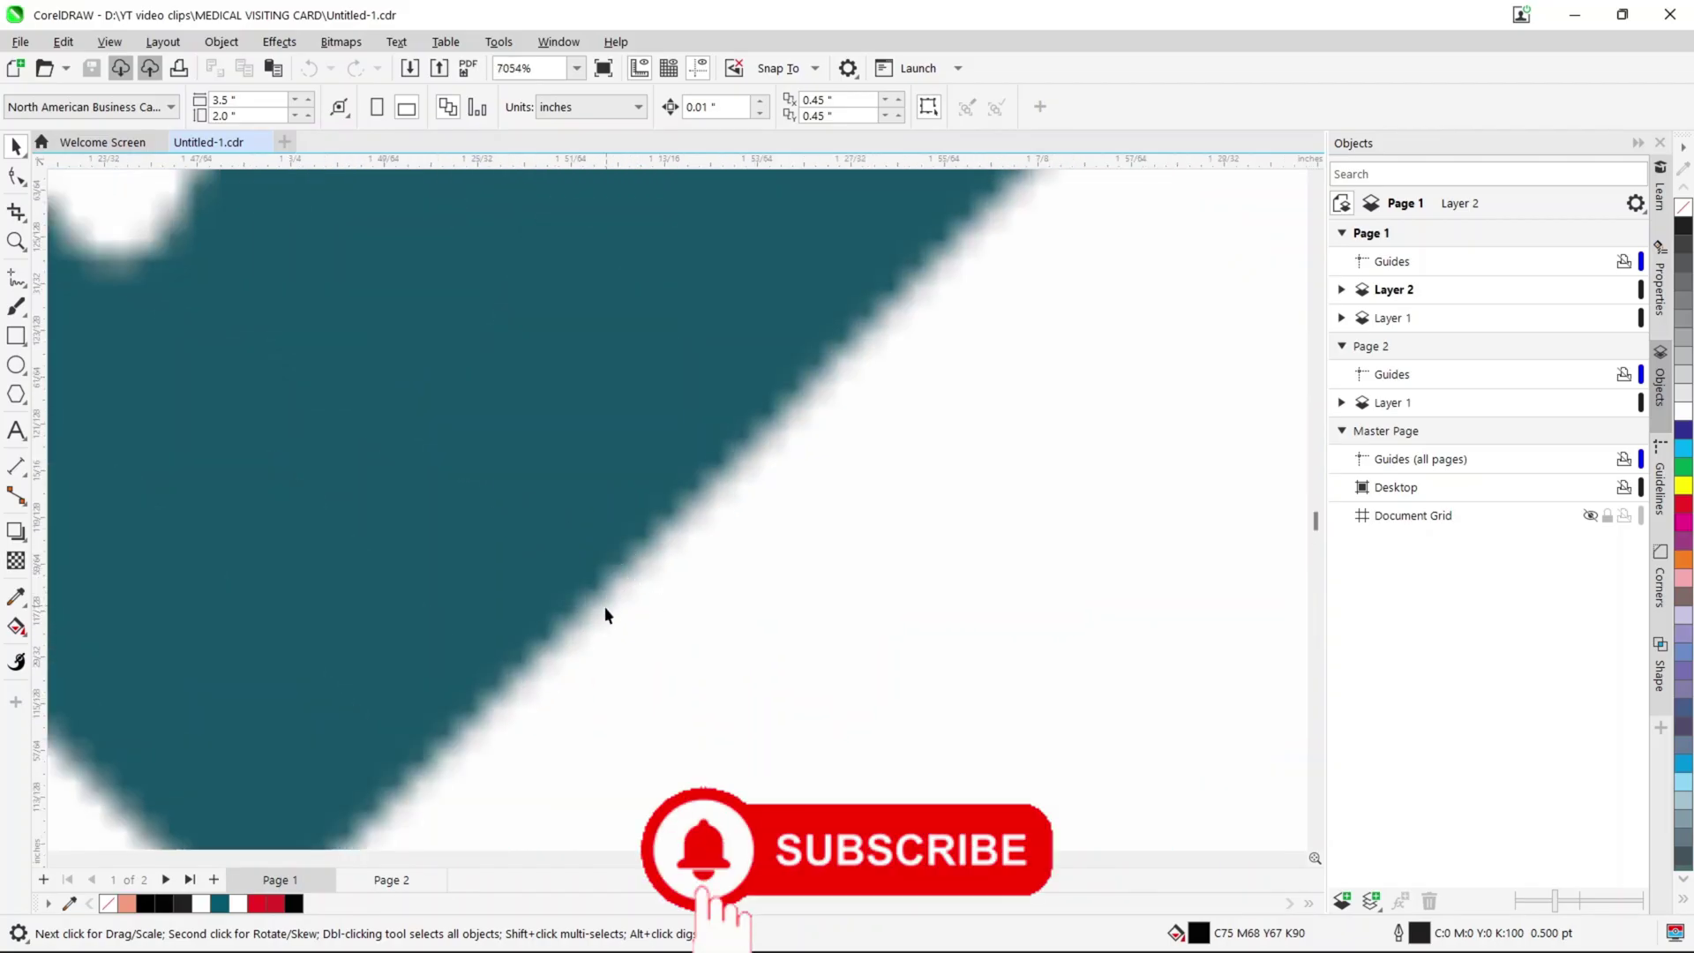
scroll(651, 583, "down", 6)
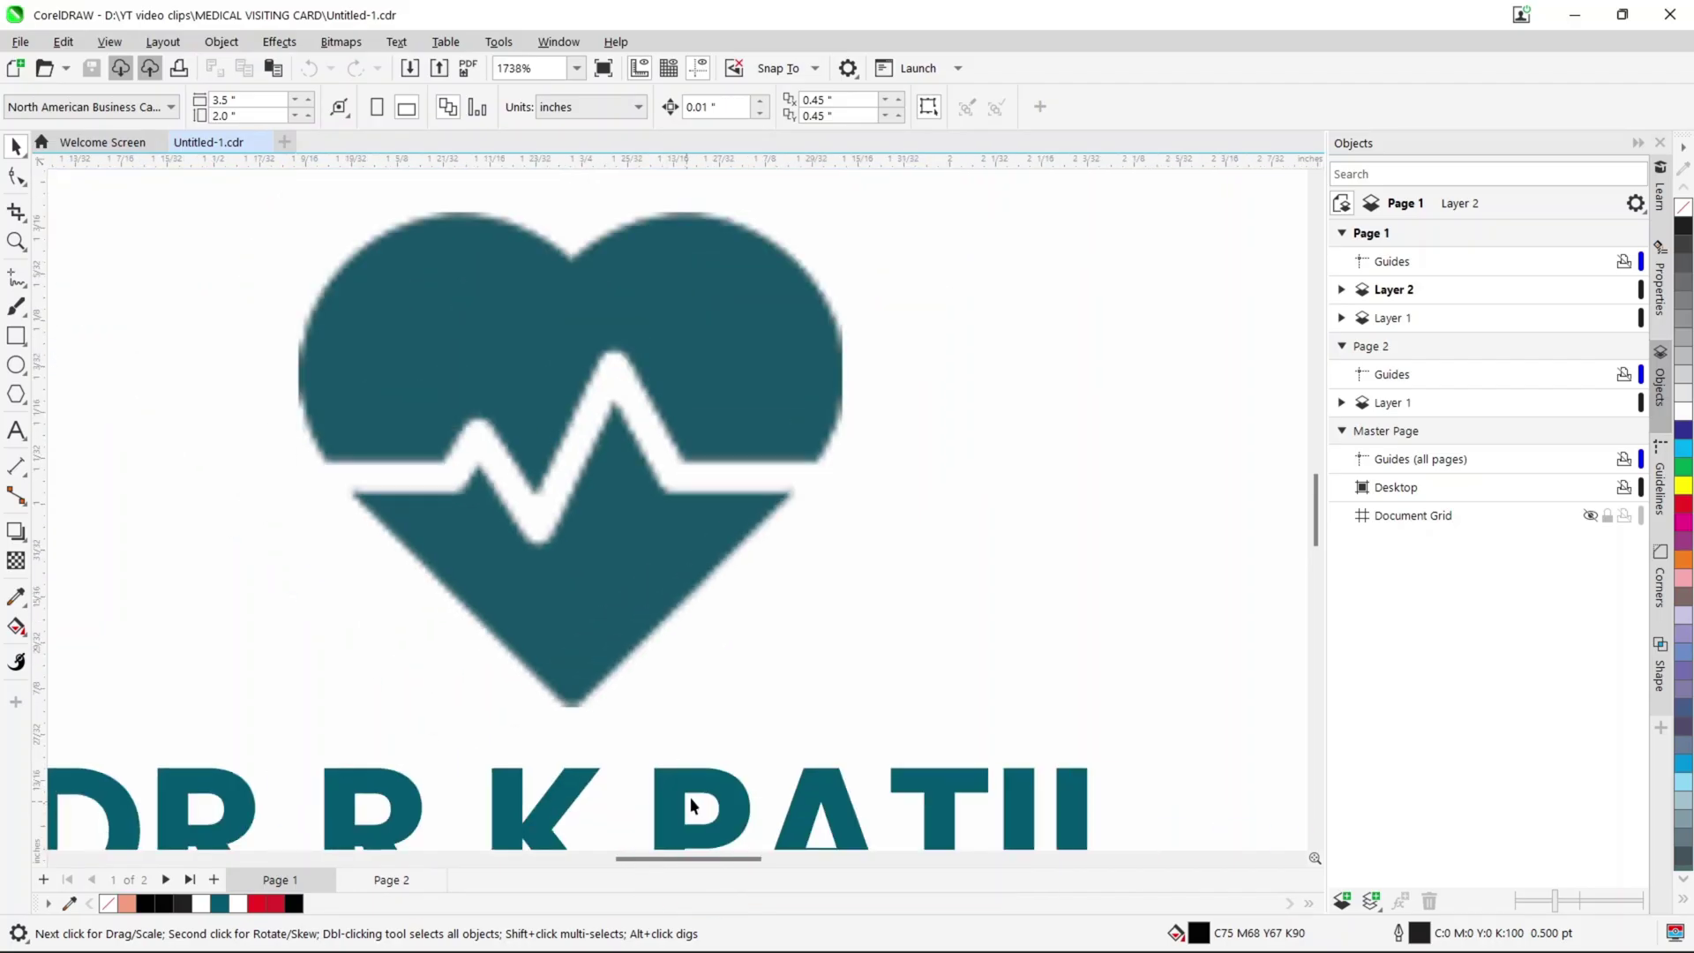
scroll(690, 797, "up", 13)
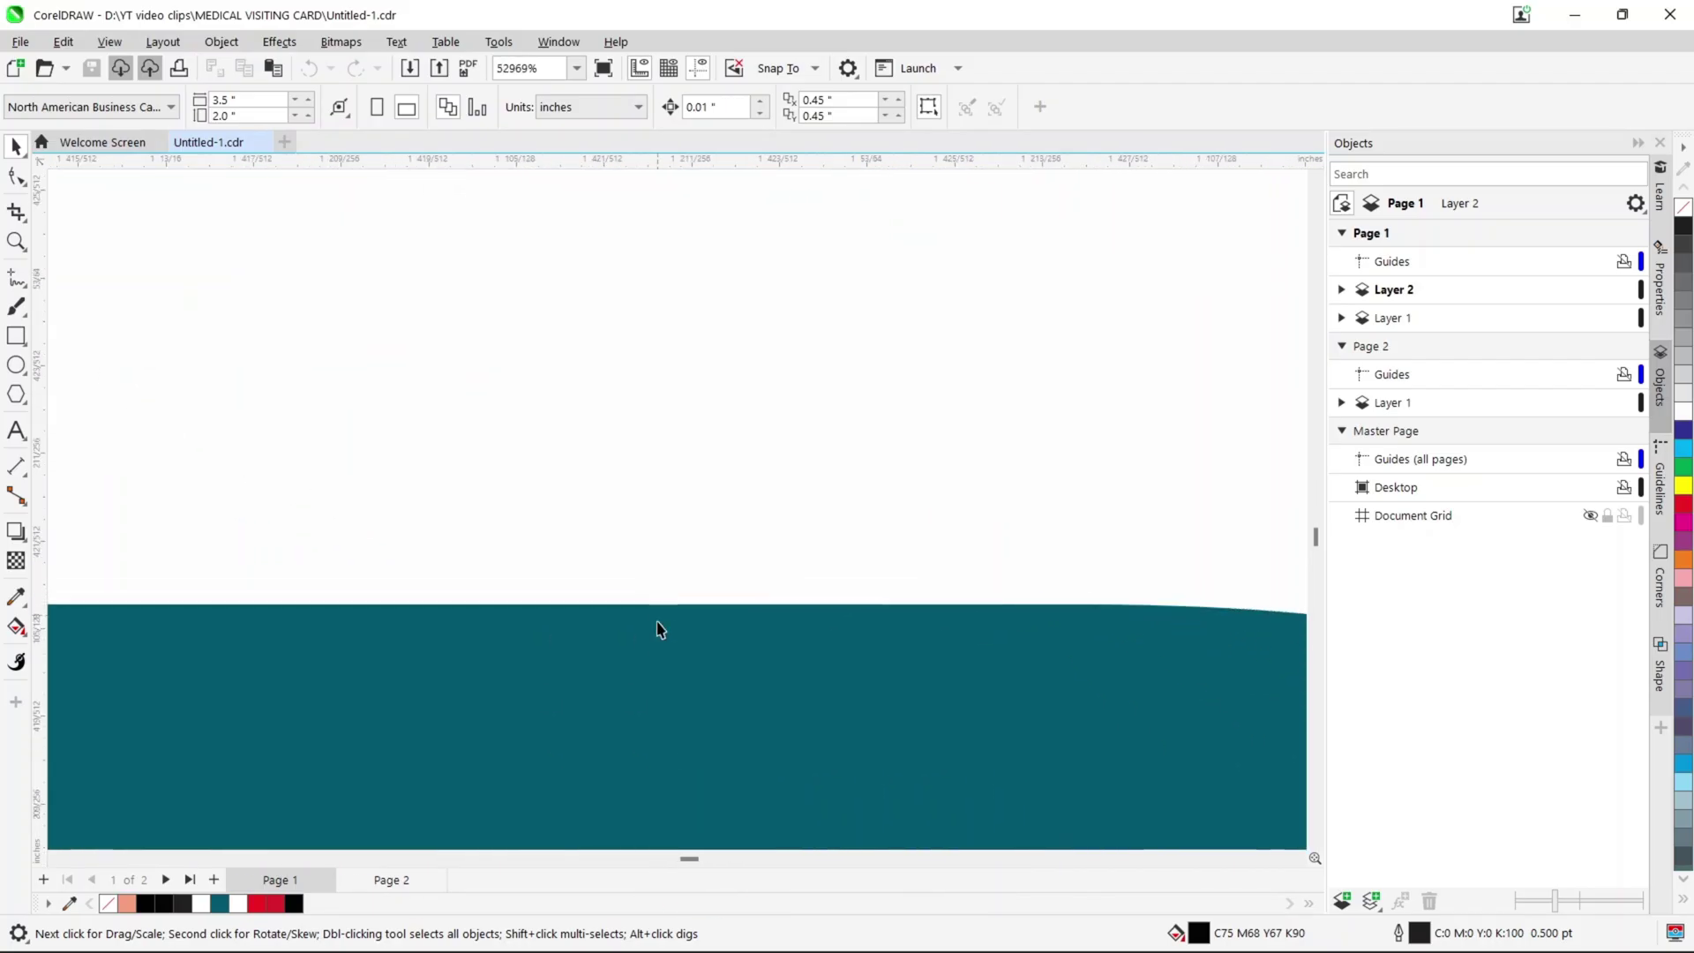
Inspect the curved edge of the name lettering at extreme magnification, and bring the whole card front on page 1 back into view.
scroll(659, 627, "down", 1)
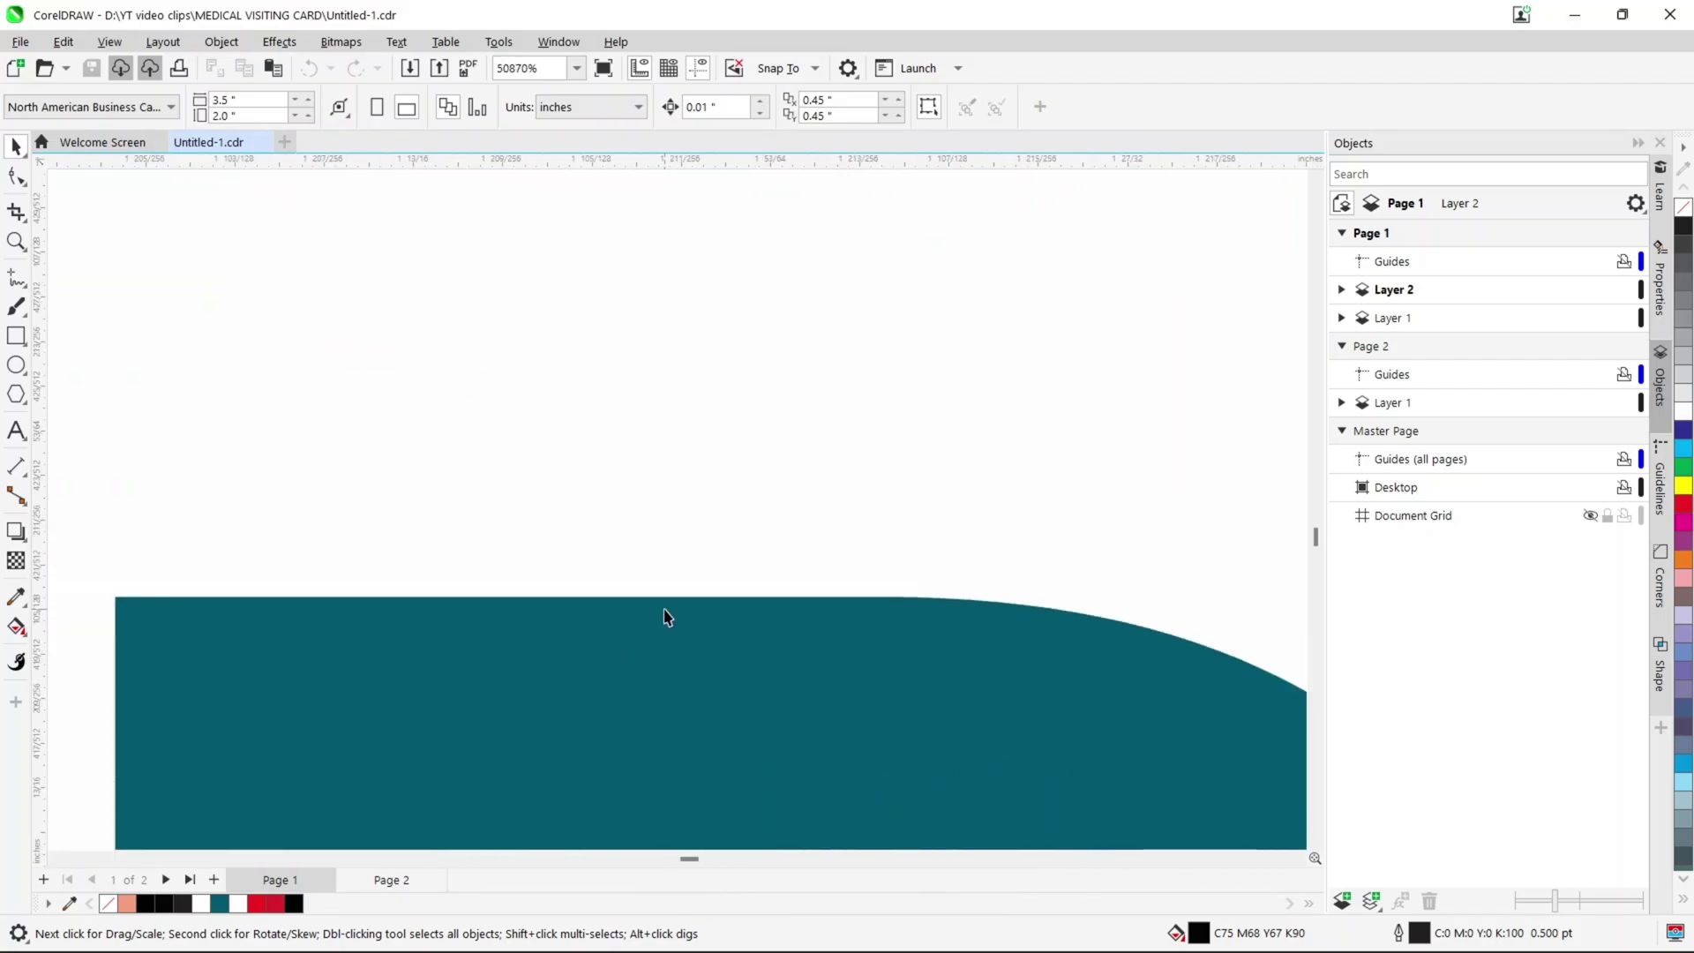
scroll(667, 616, "down", 15)
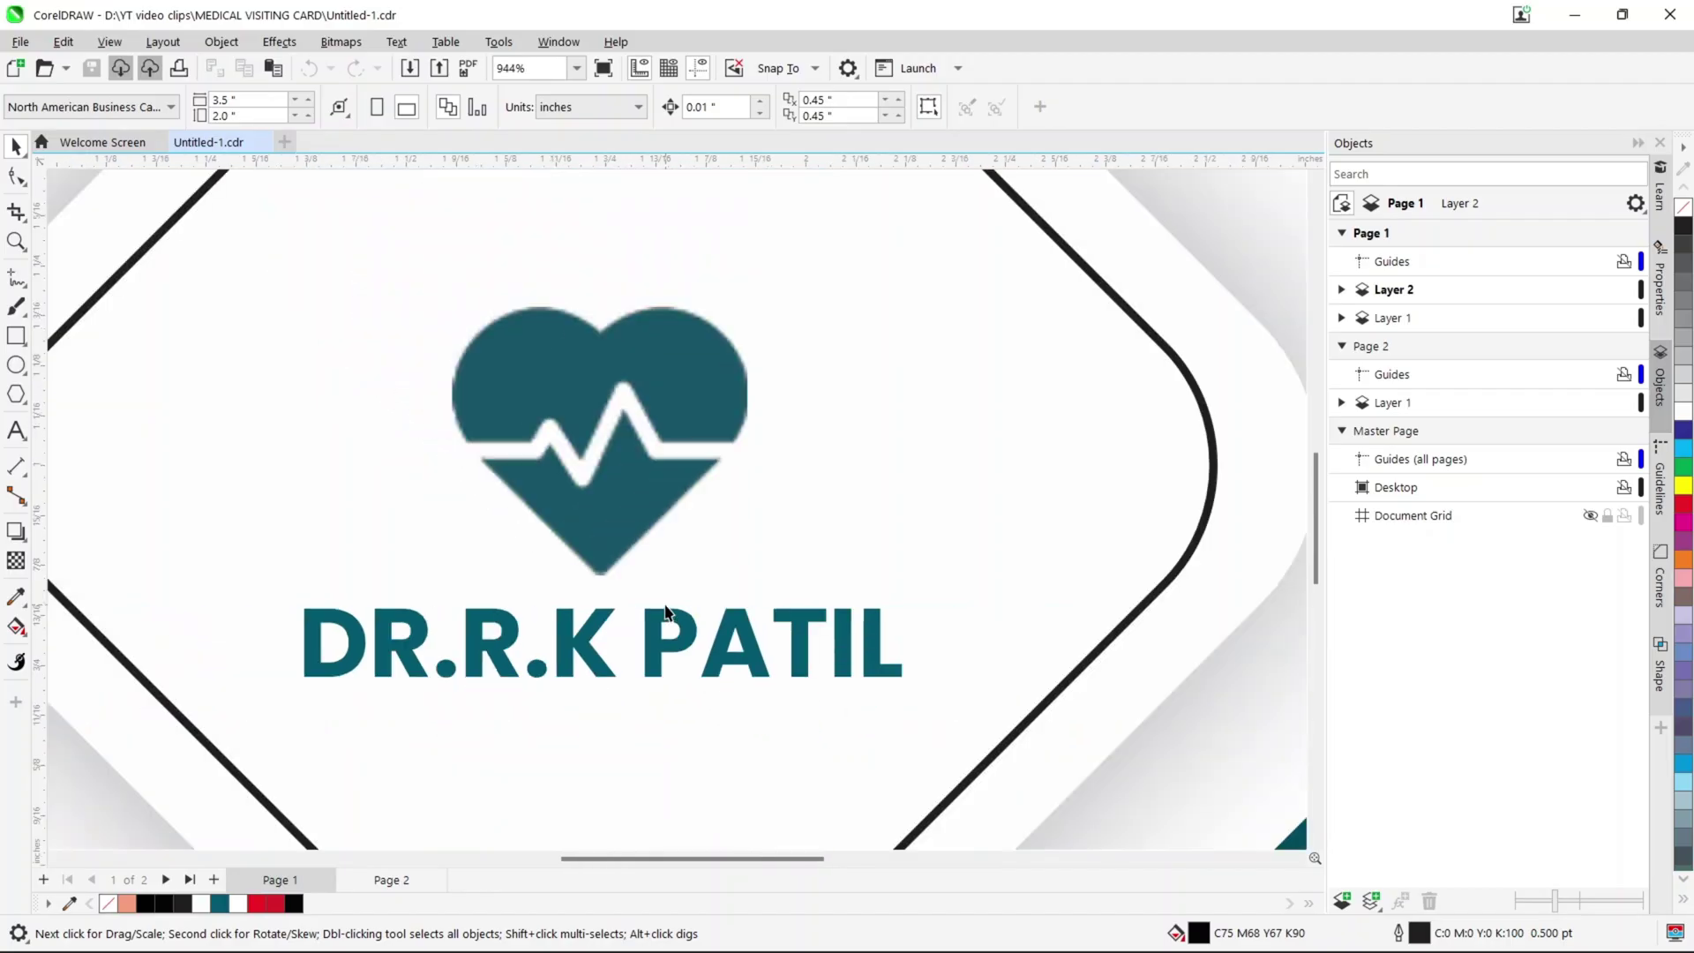
scroll(664, 607, "down", 6)
scroll(648, 664, "up", 1)
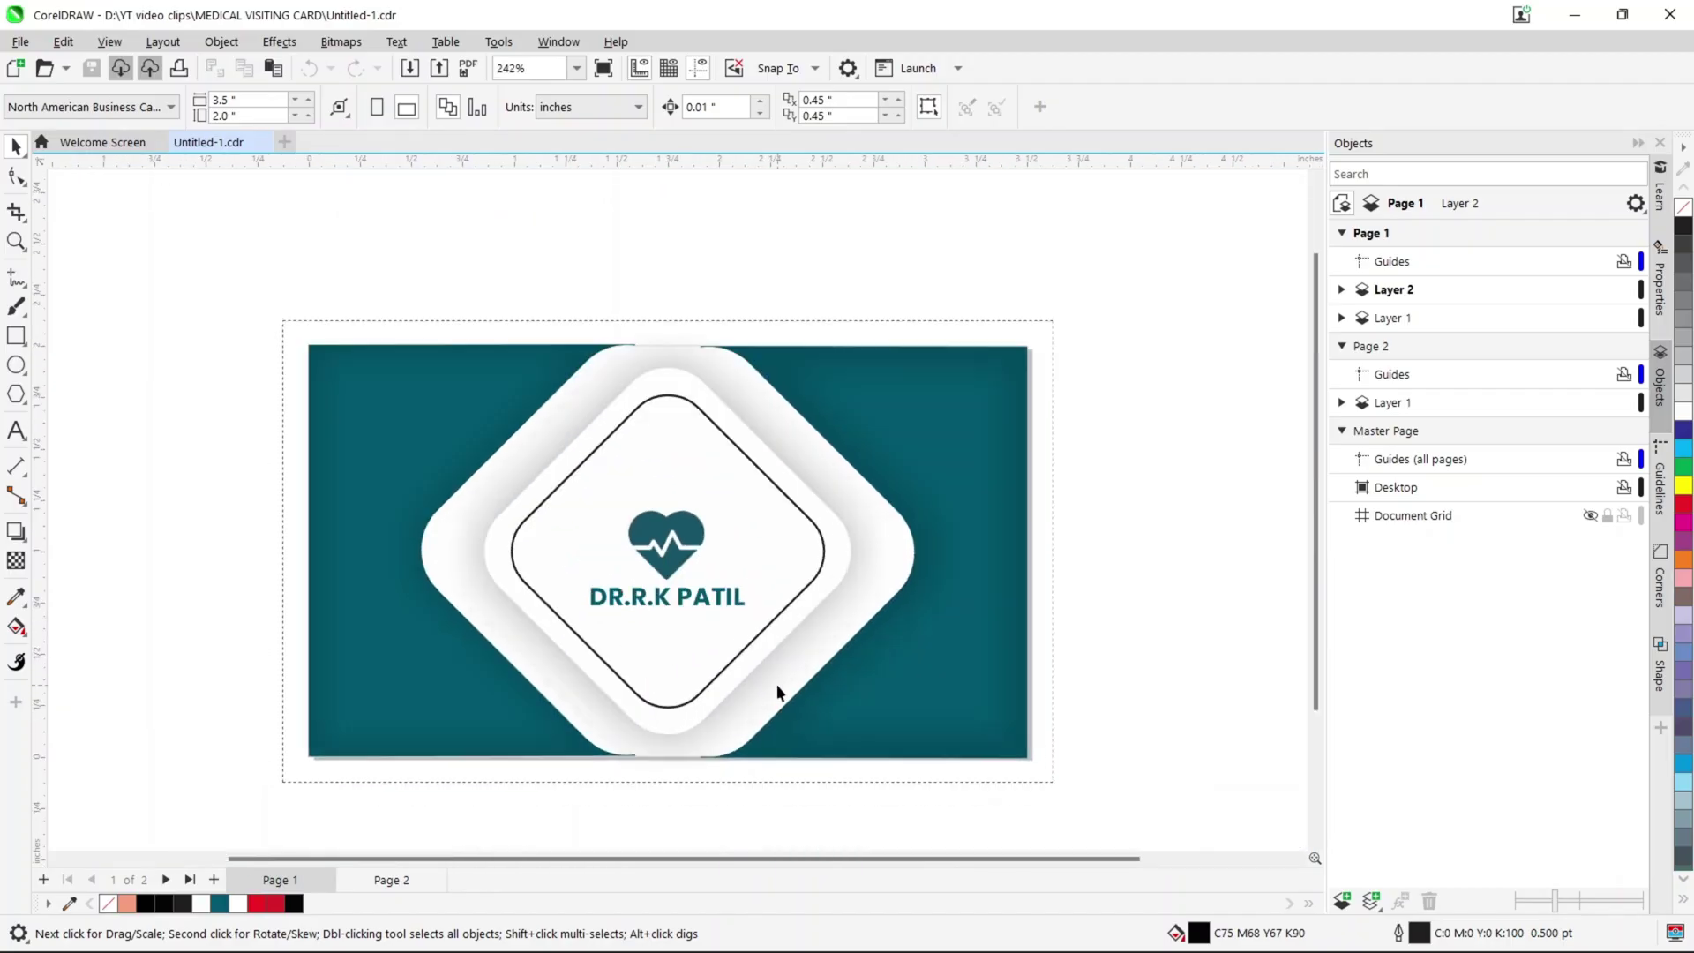
scroll(777, 693, "up", 1)
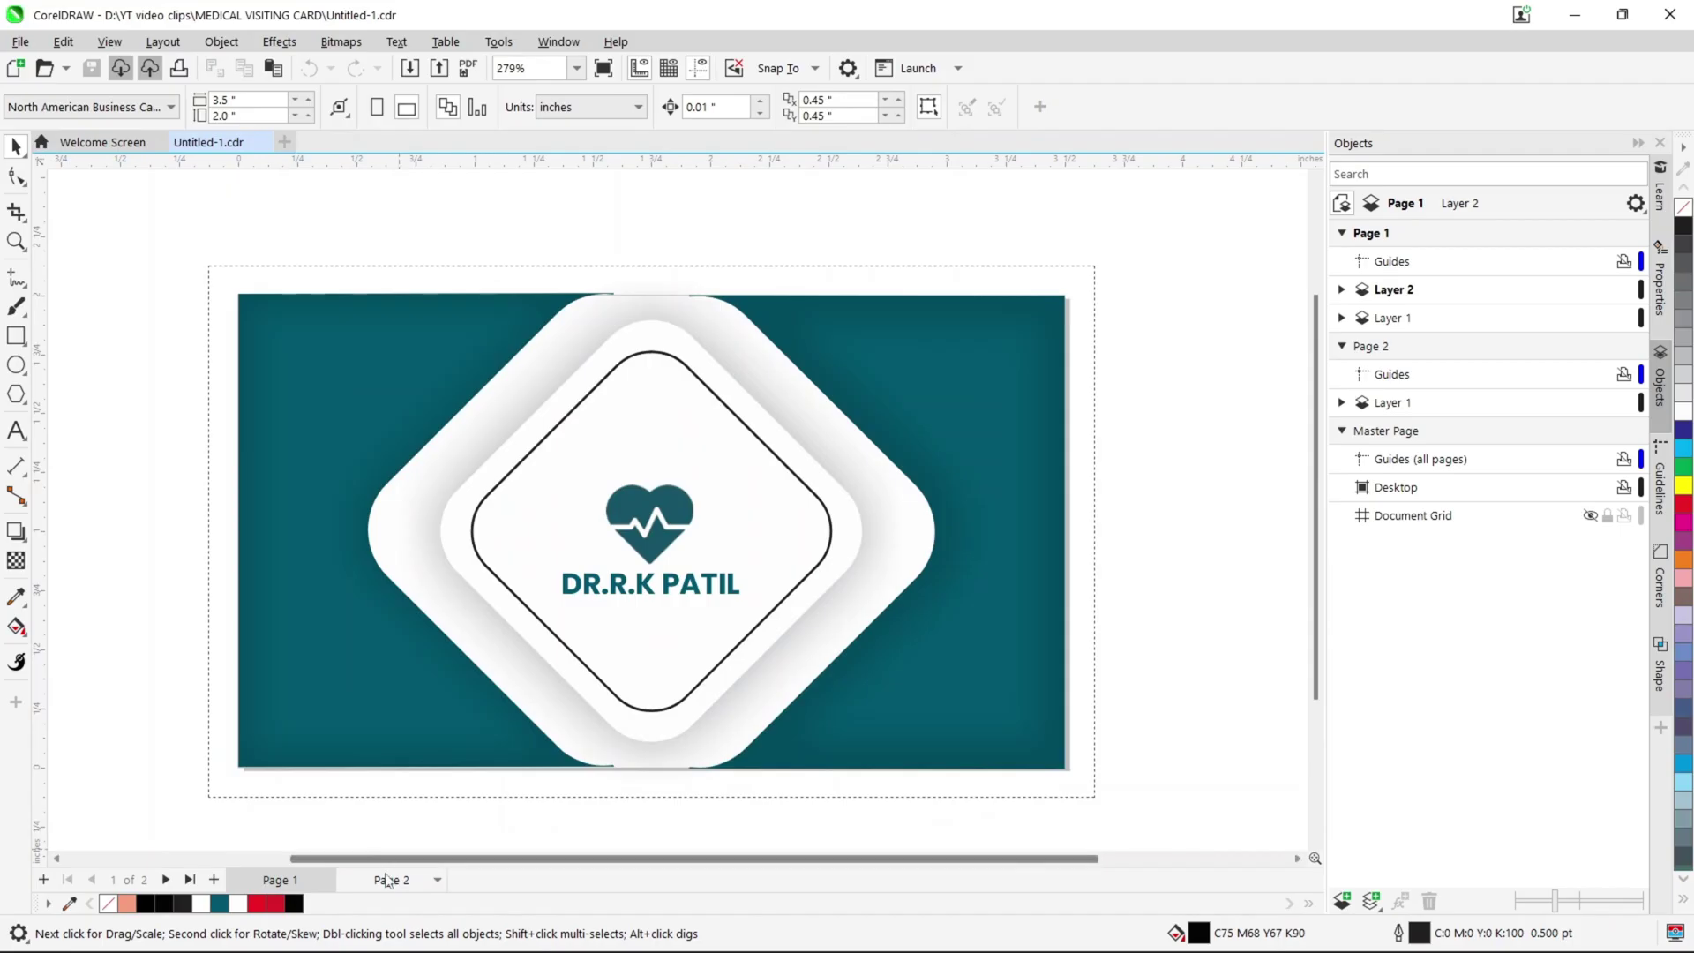
Compare the card sides on page 1 and page 2, and check which object the heart logo on page 2 is.
left_click(386, 880)
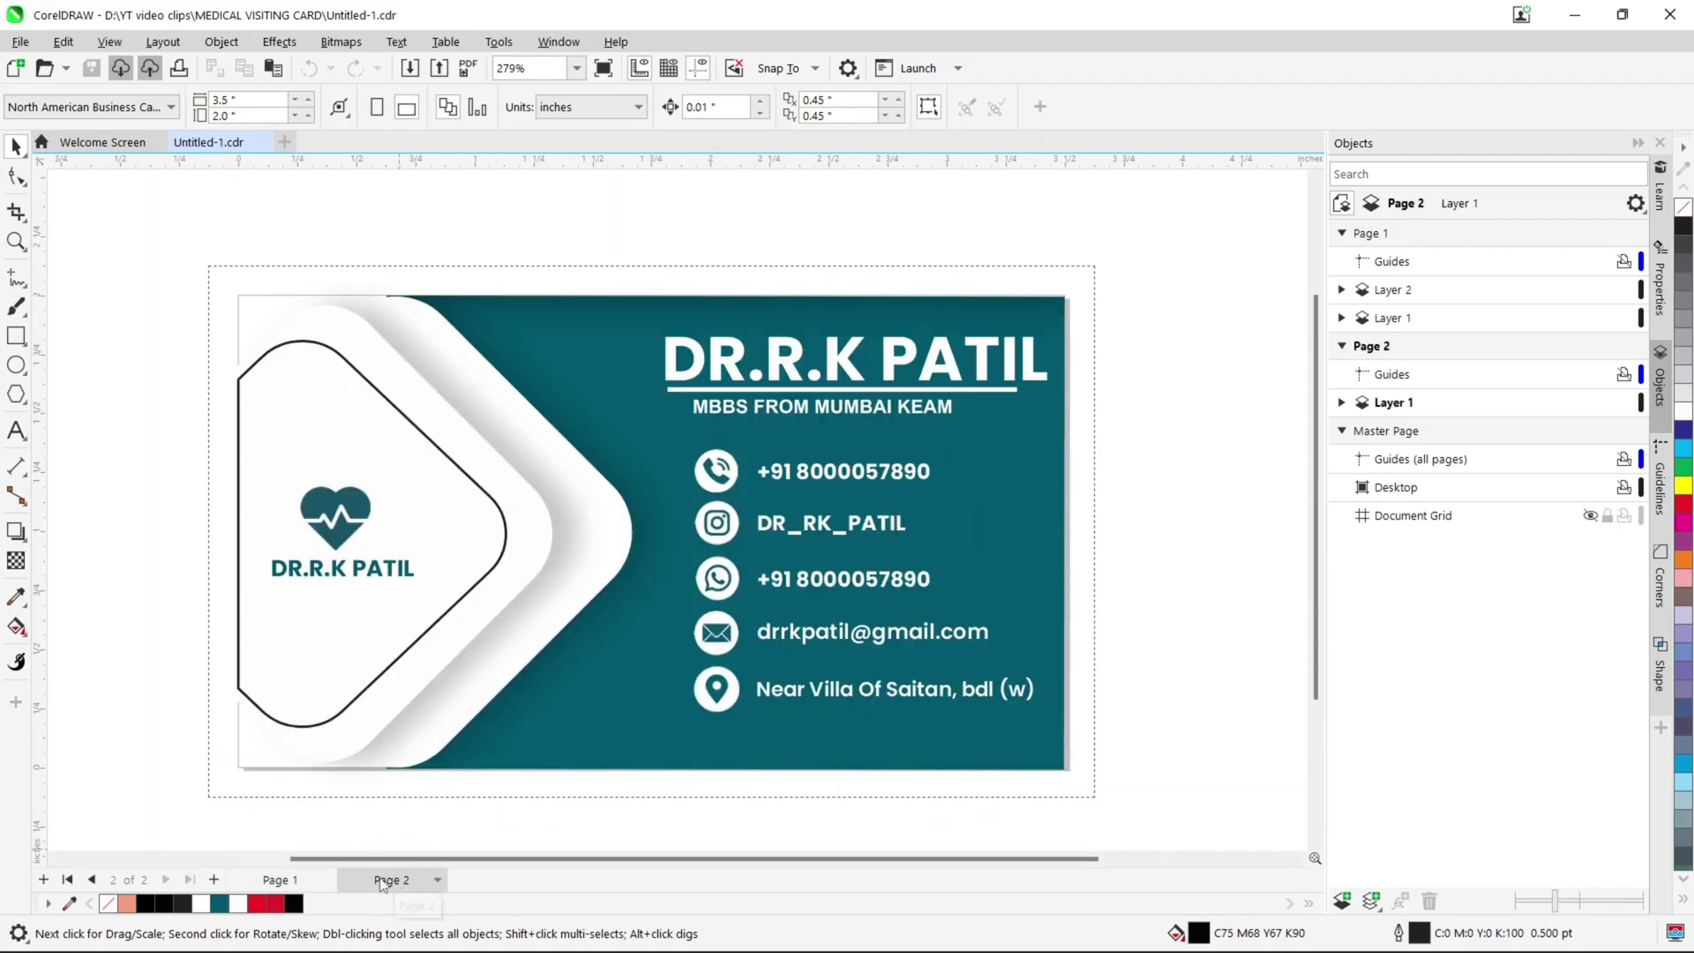
left_click(273, 880)
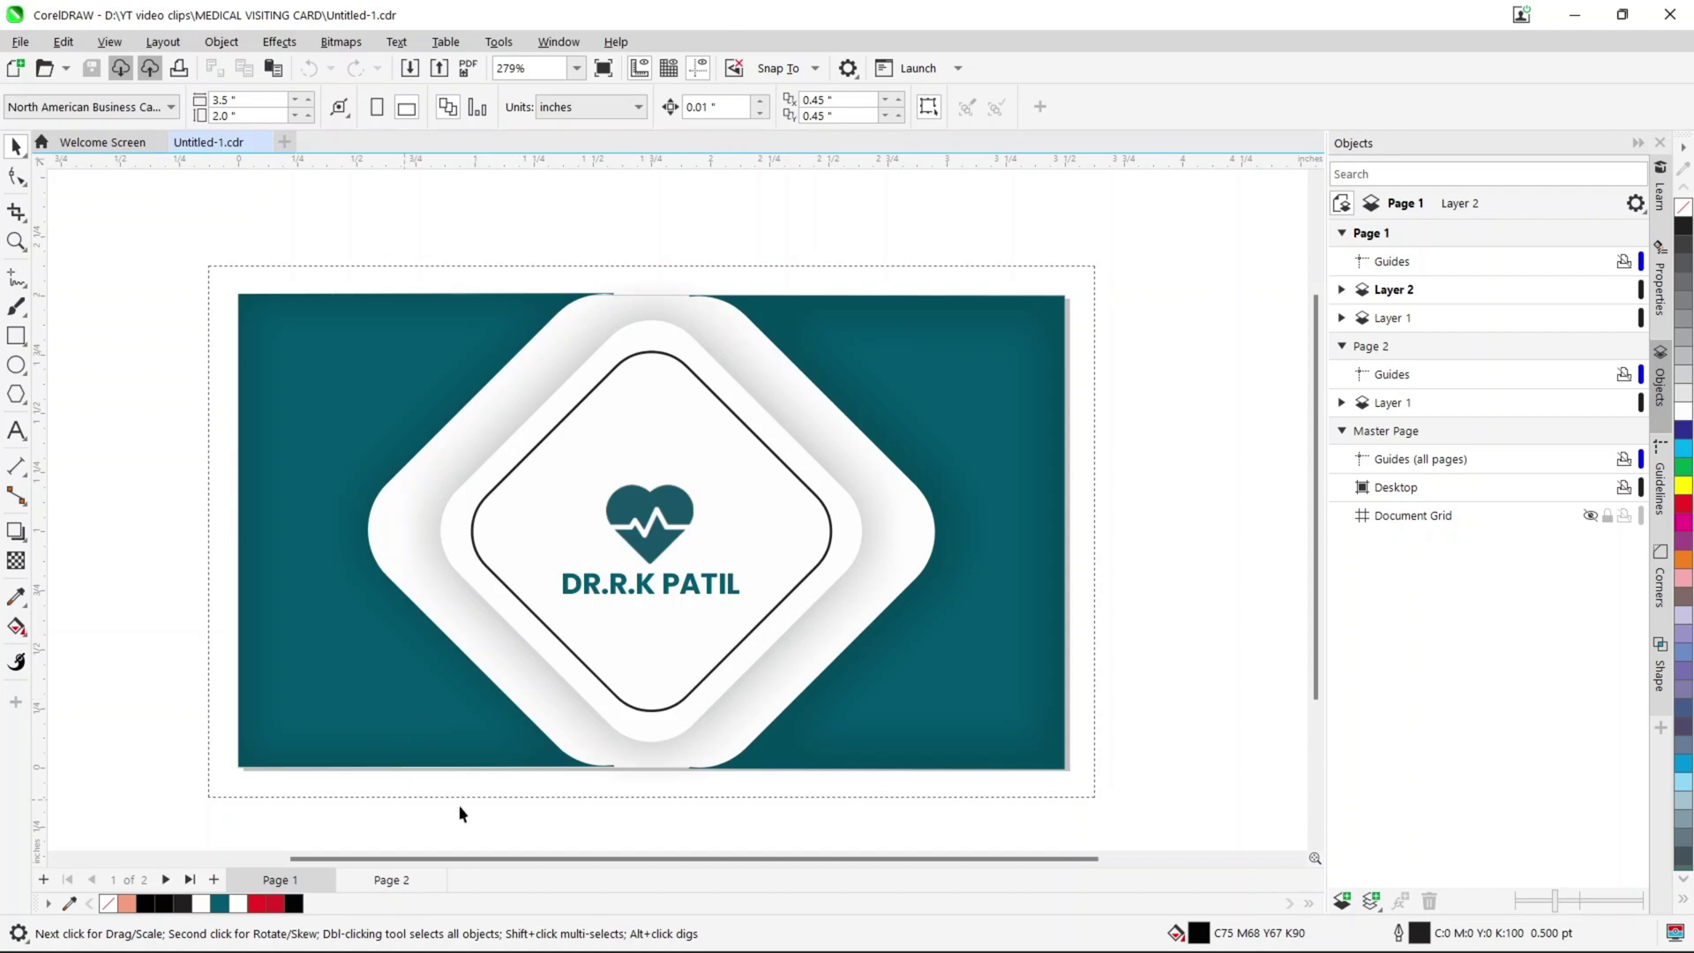
left_click(378, 880)
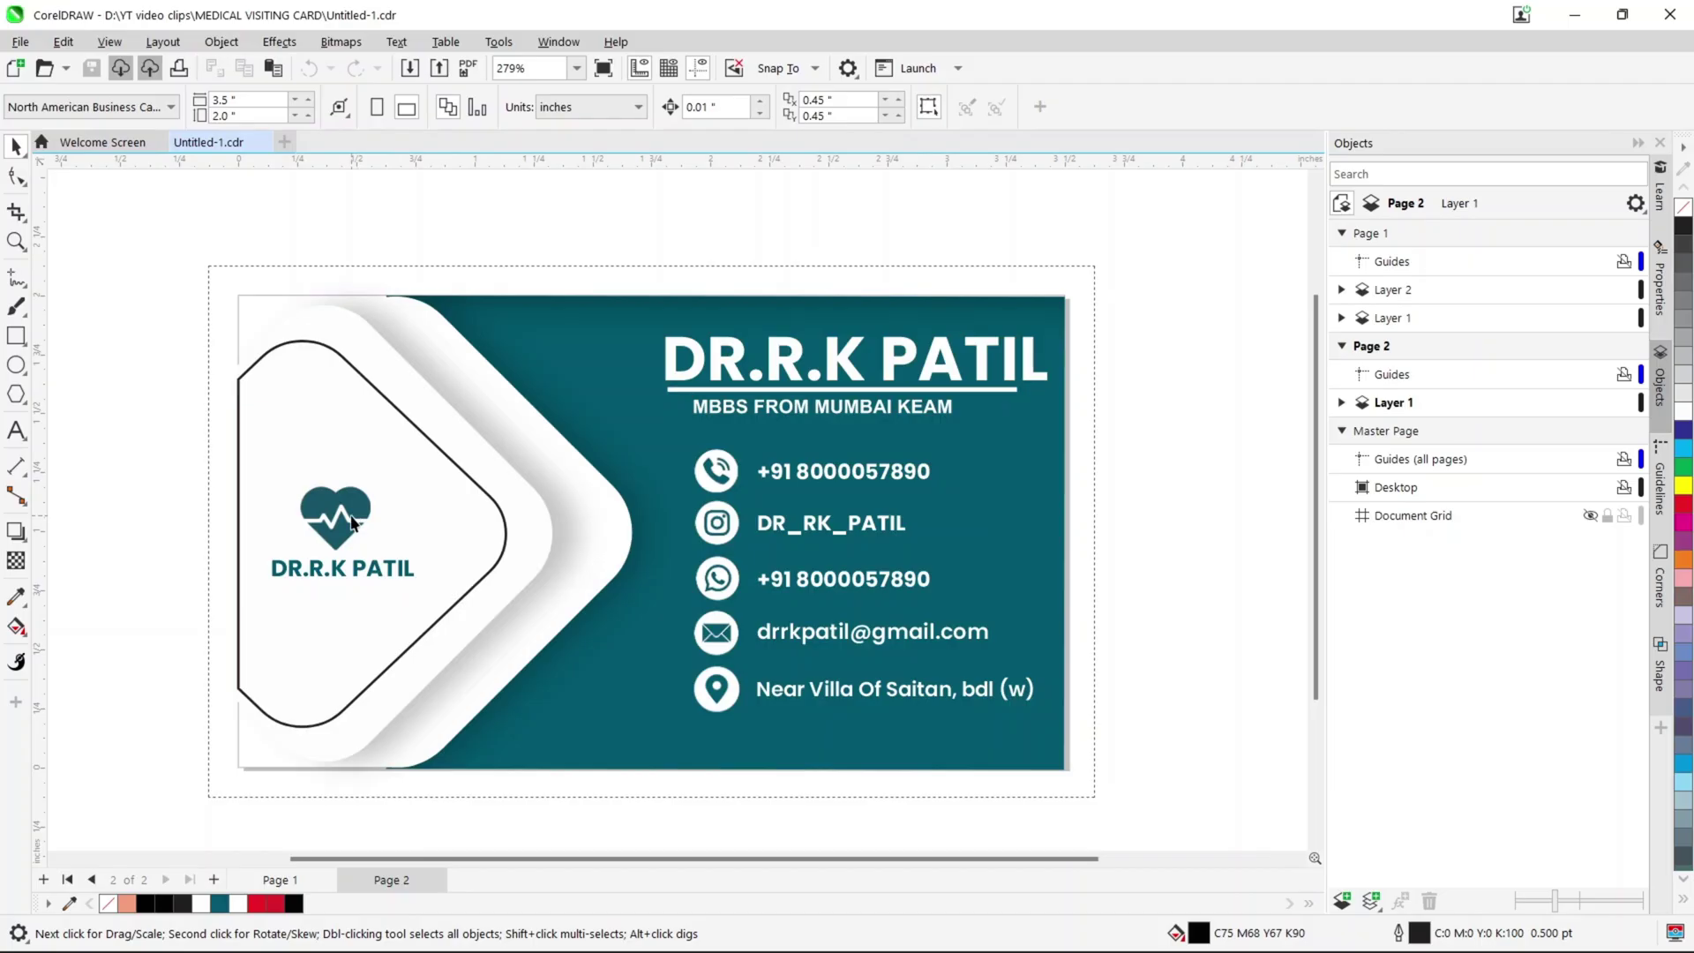
left_click(351, 523)
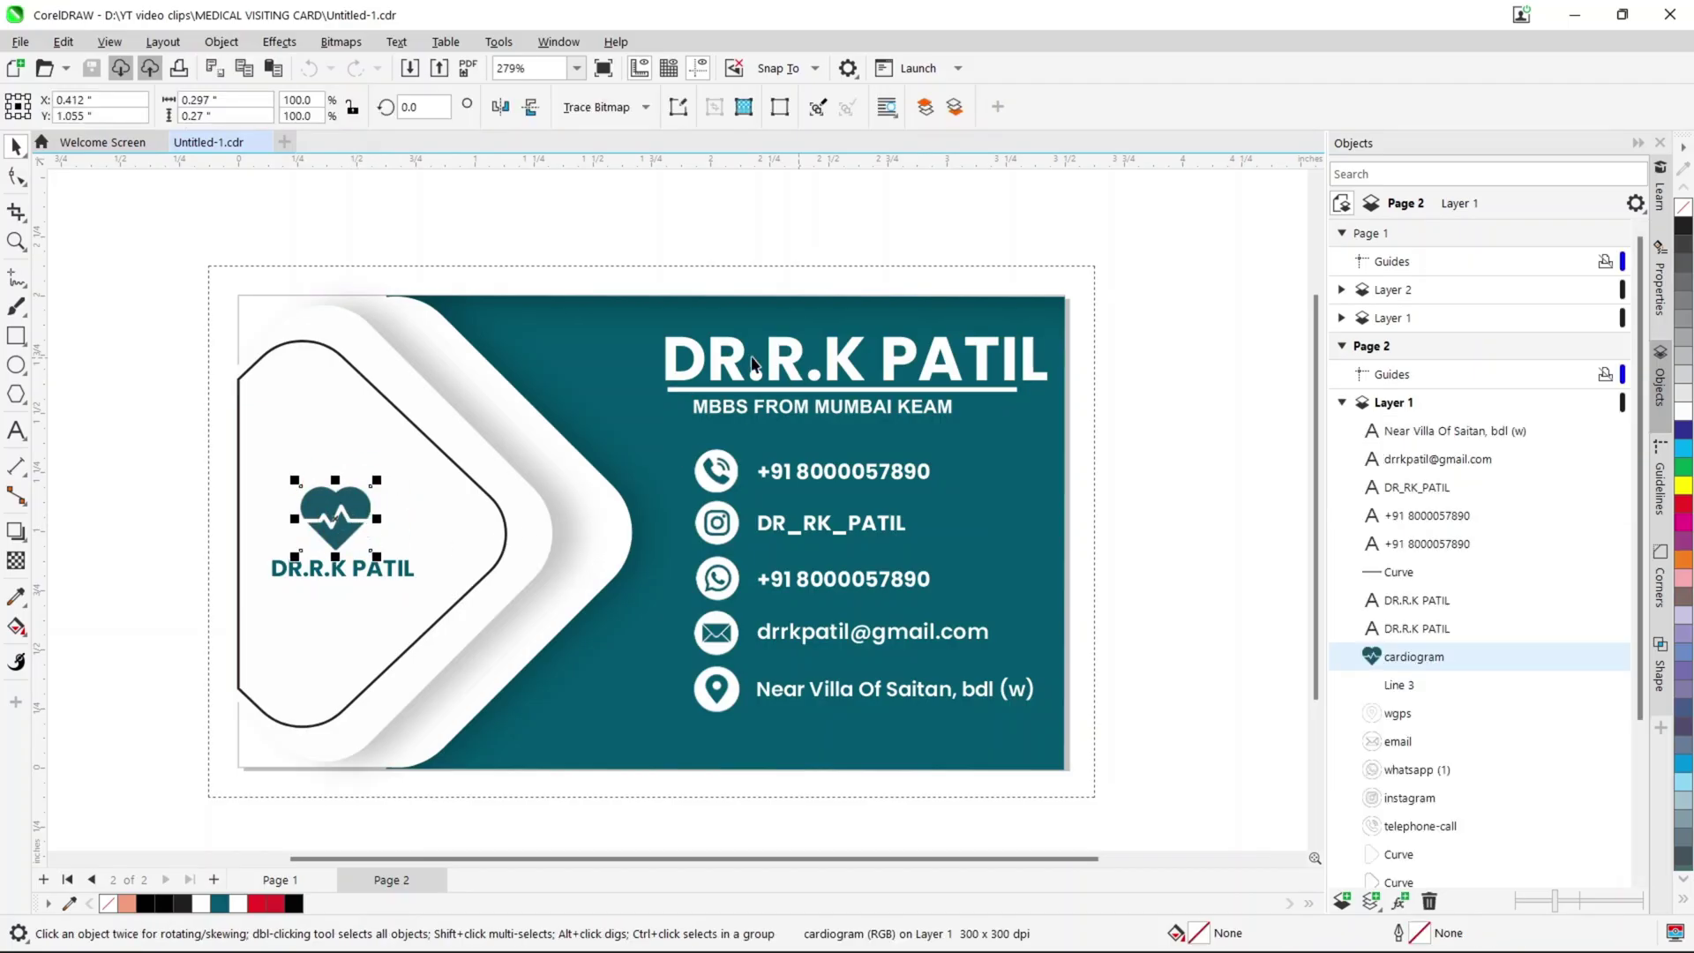
left_click(1195, 450)
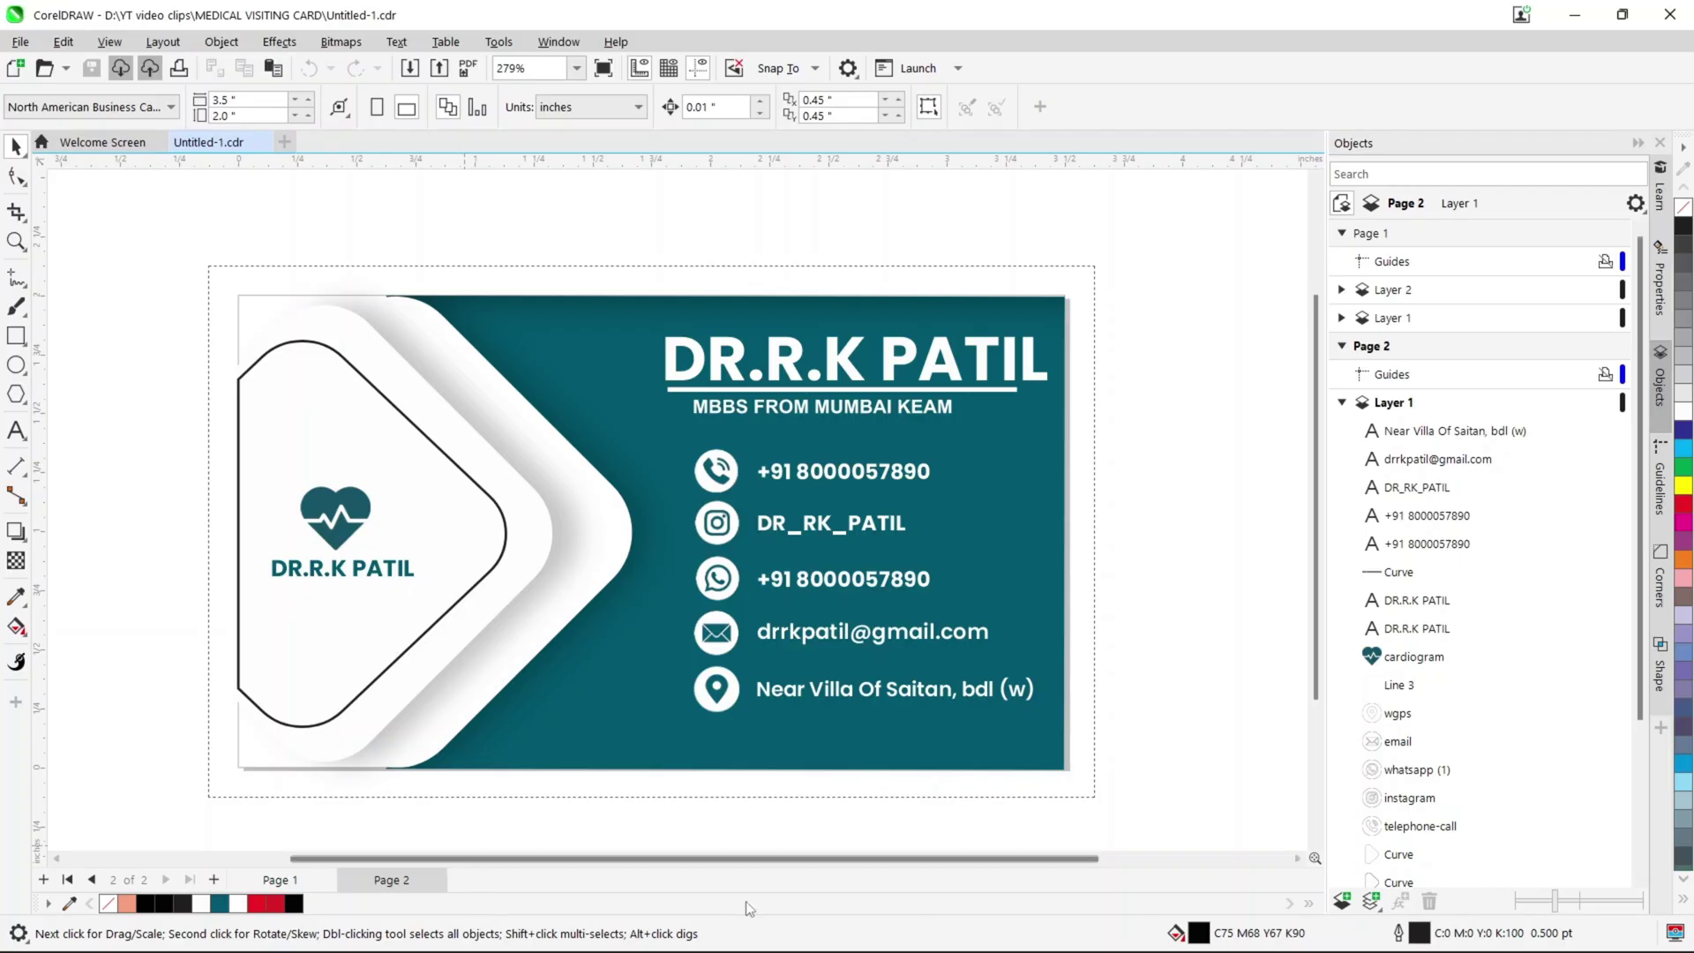
Switch to Flaticon in the browser and search for "doctor" icons.
left_click(642, 926)
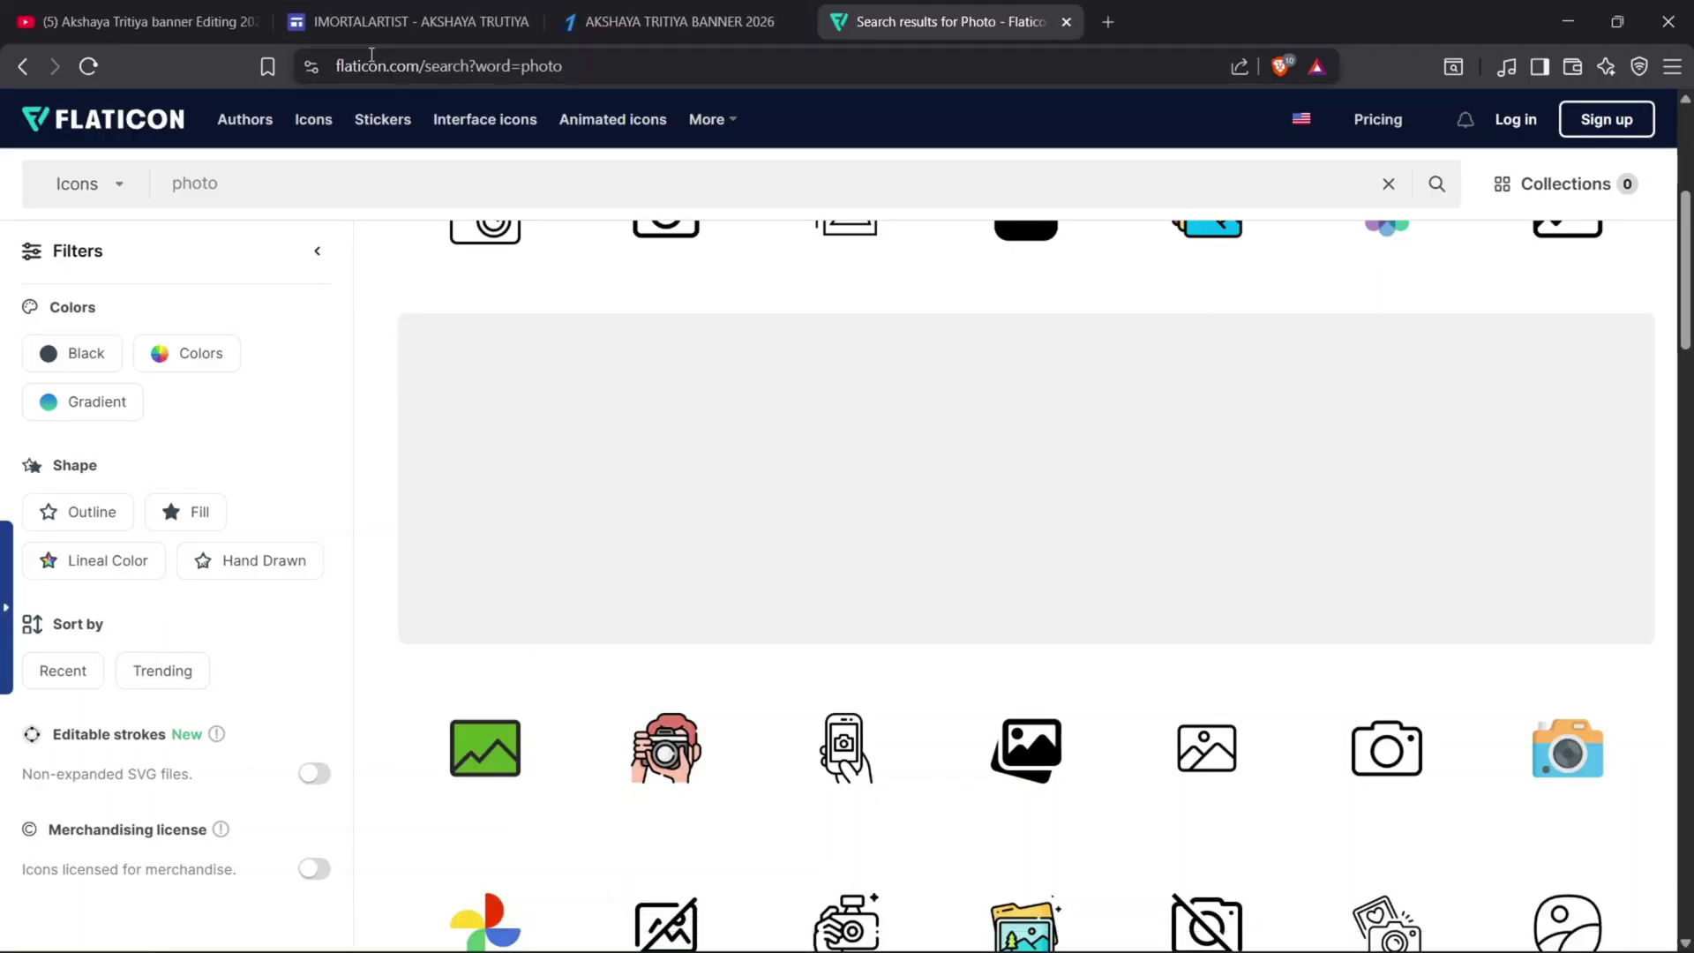
left_click(449, 187)
key("BackSpace")
key("BackSpace")
key("BackSpace")
key("BackSpace")
key("BackSpace")
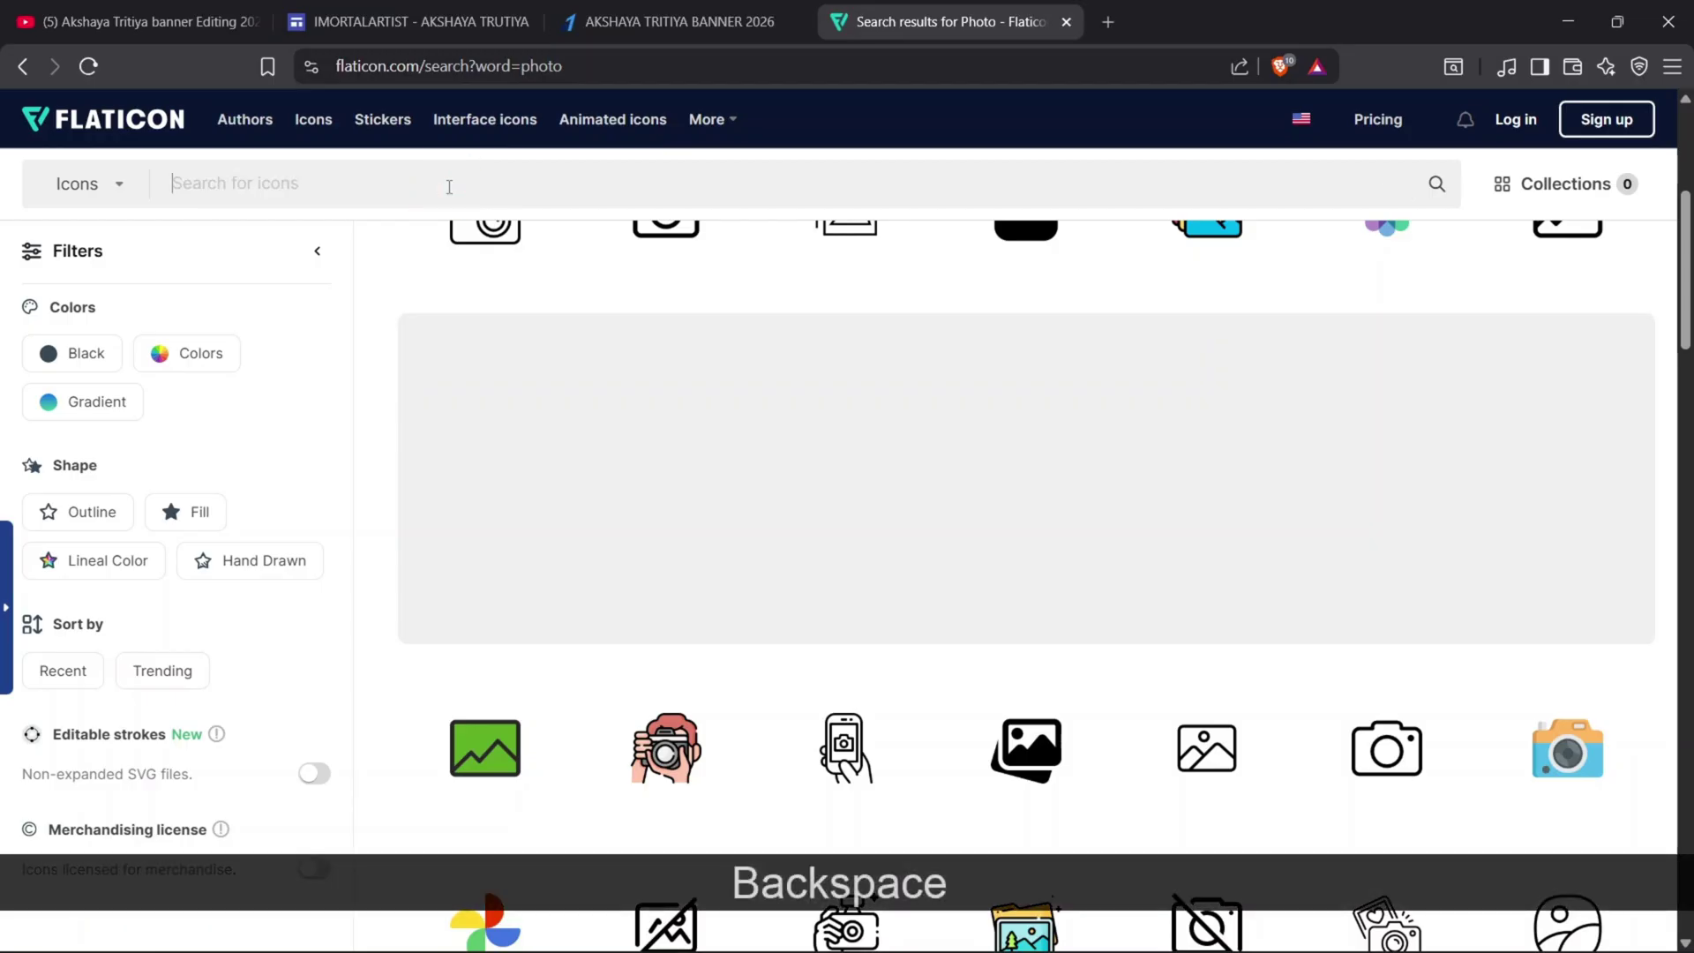
type("doct")
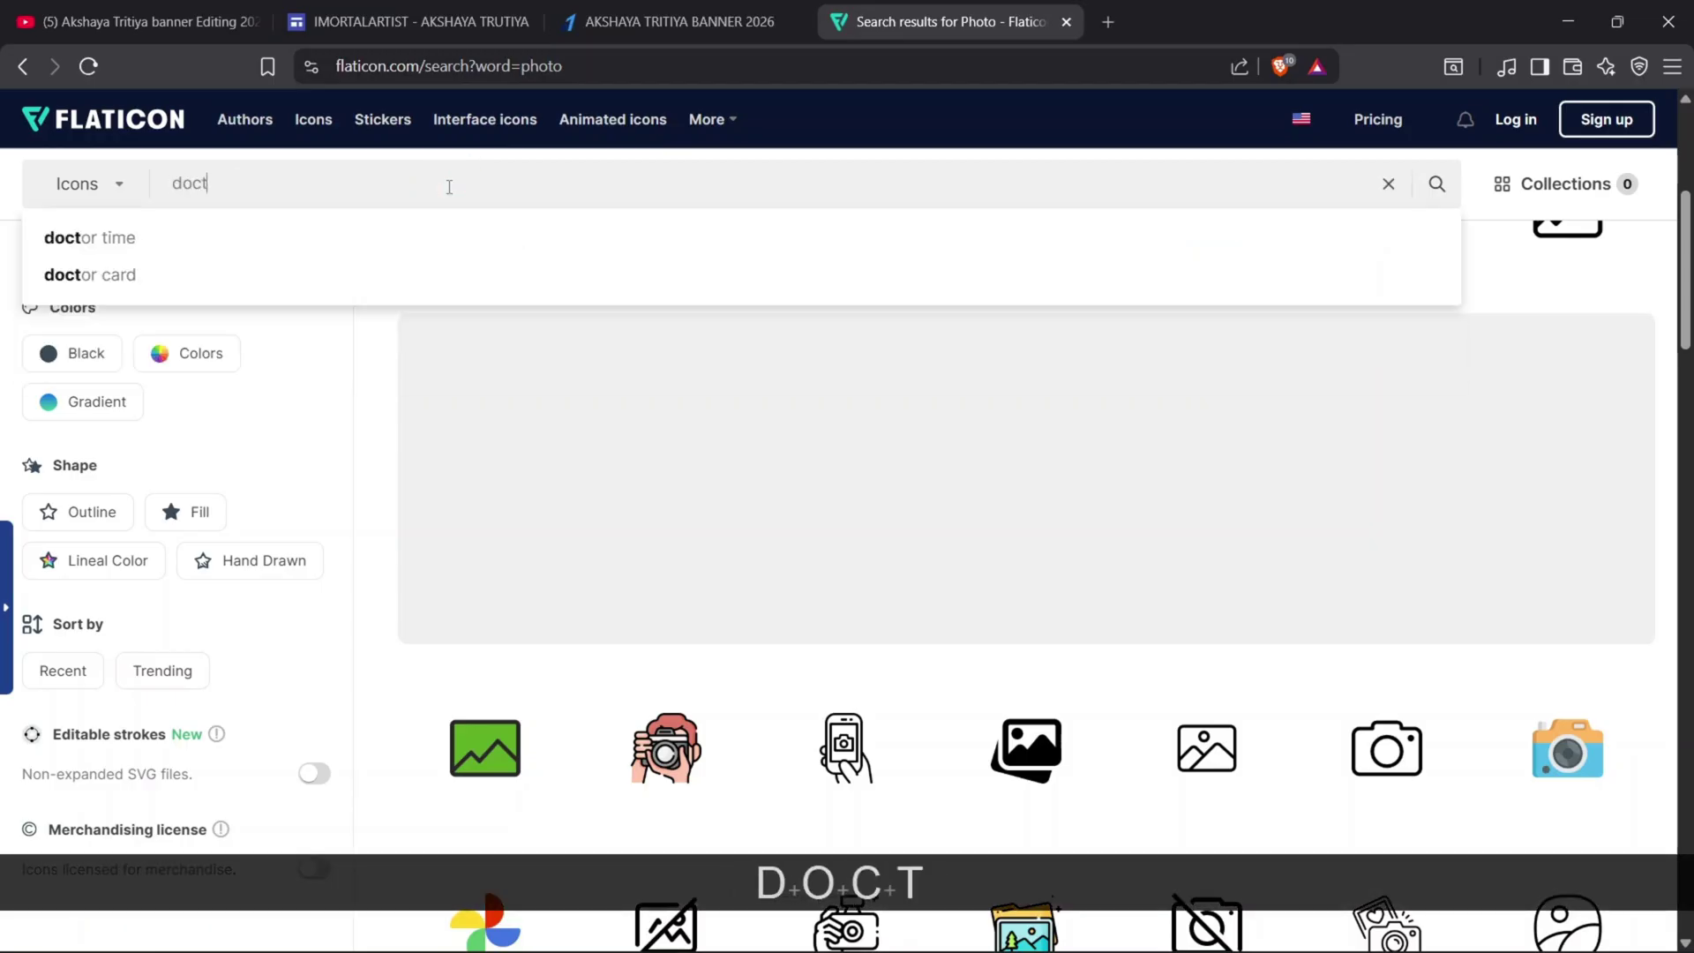
type("or")
key("Return")
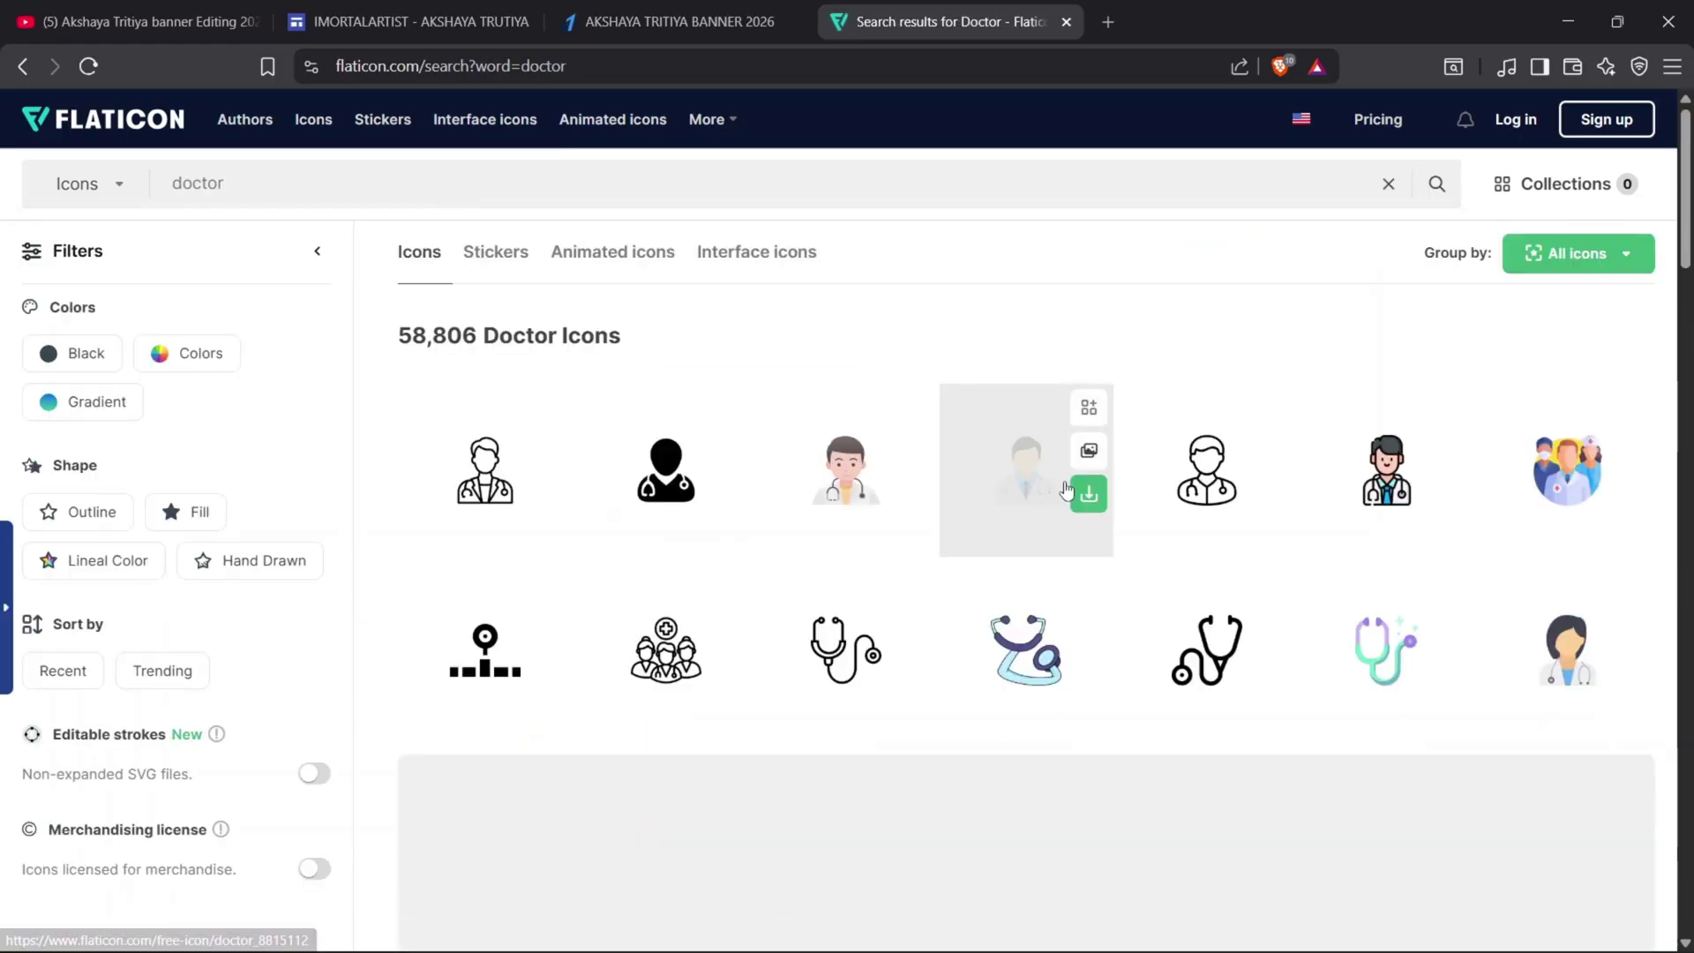
Browse the doctor icon results on Flaticon for logo candidates, and return to CorelDRAW.
scroll(1072, 501, "down", 5)
scroll(1072, 501, "down", 4)
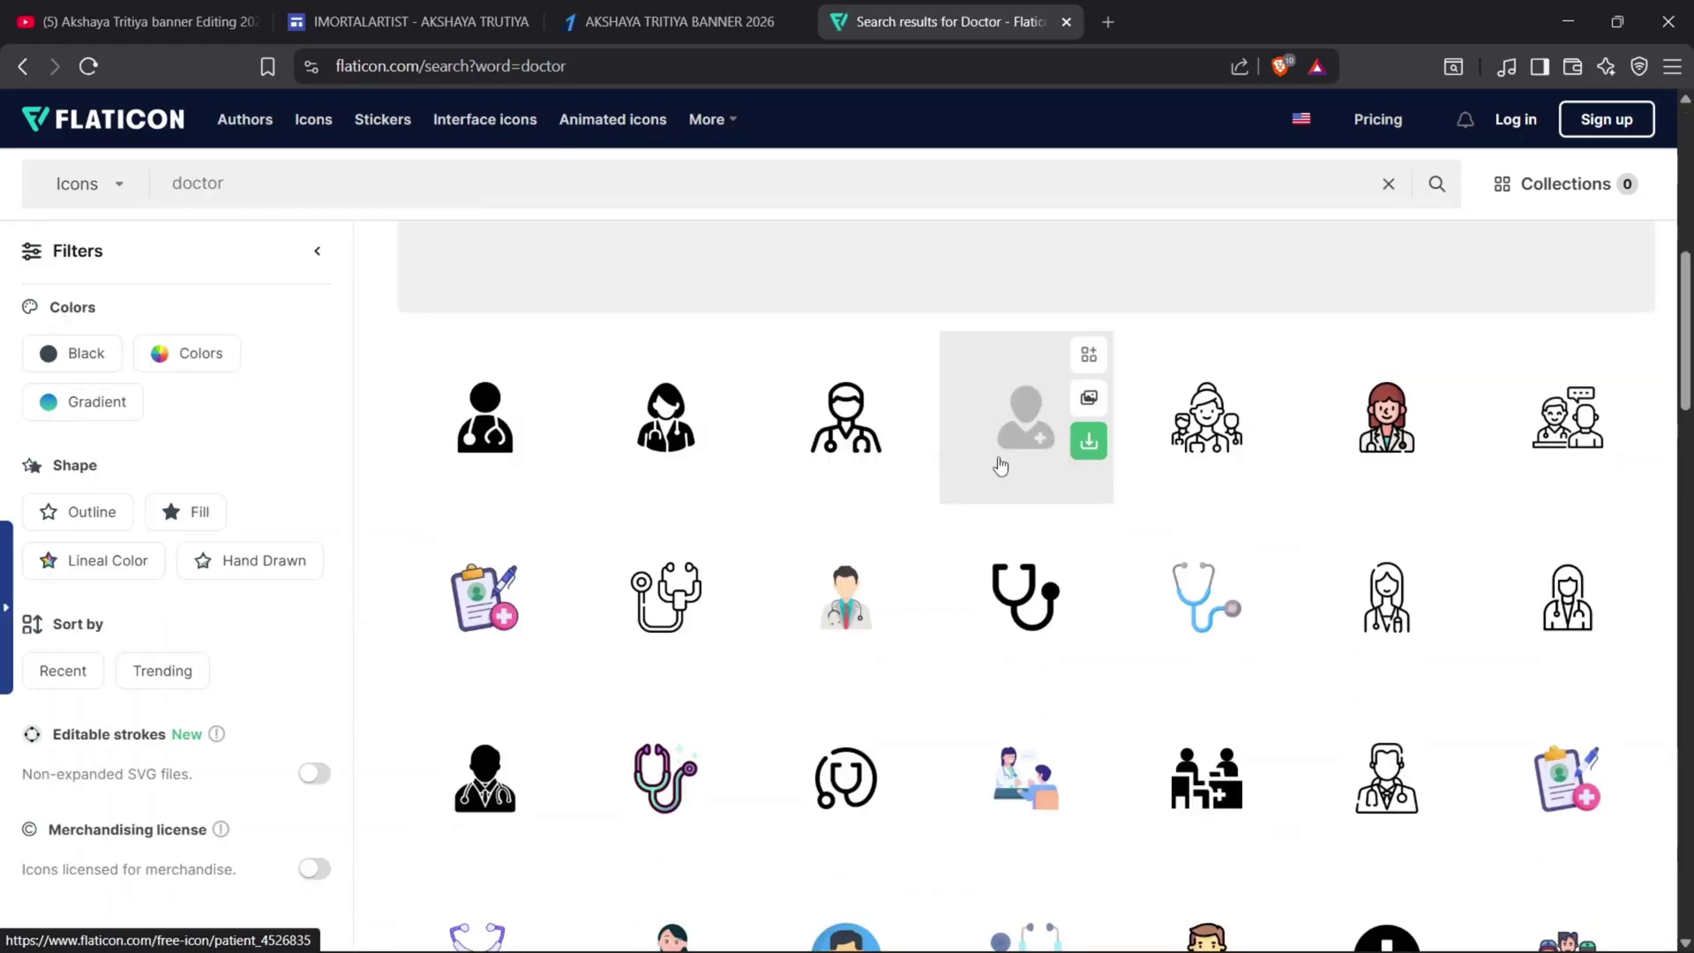
scroll(999, 468, "down", 4)
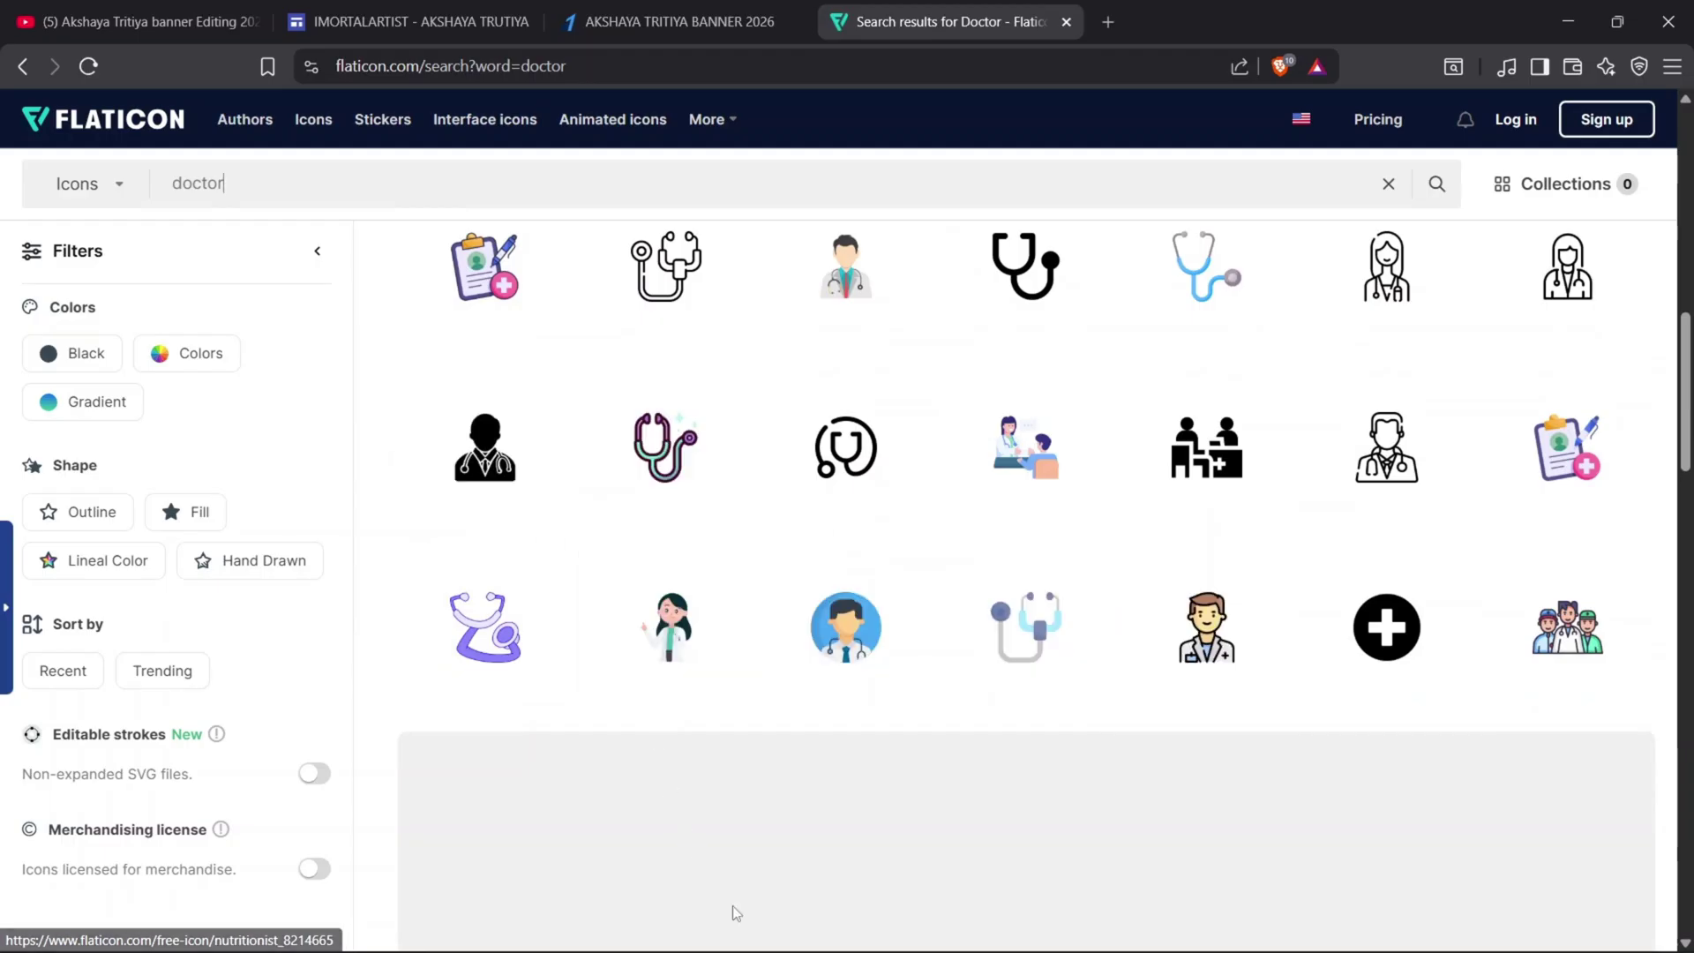
mouse_move(775, 947)
left_click(885, 935)
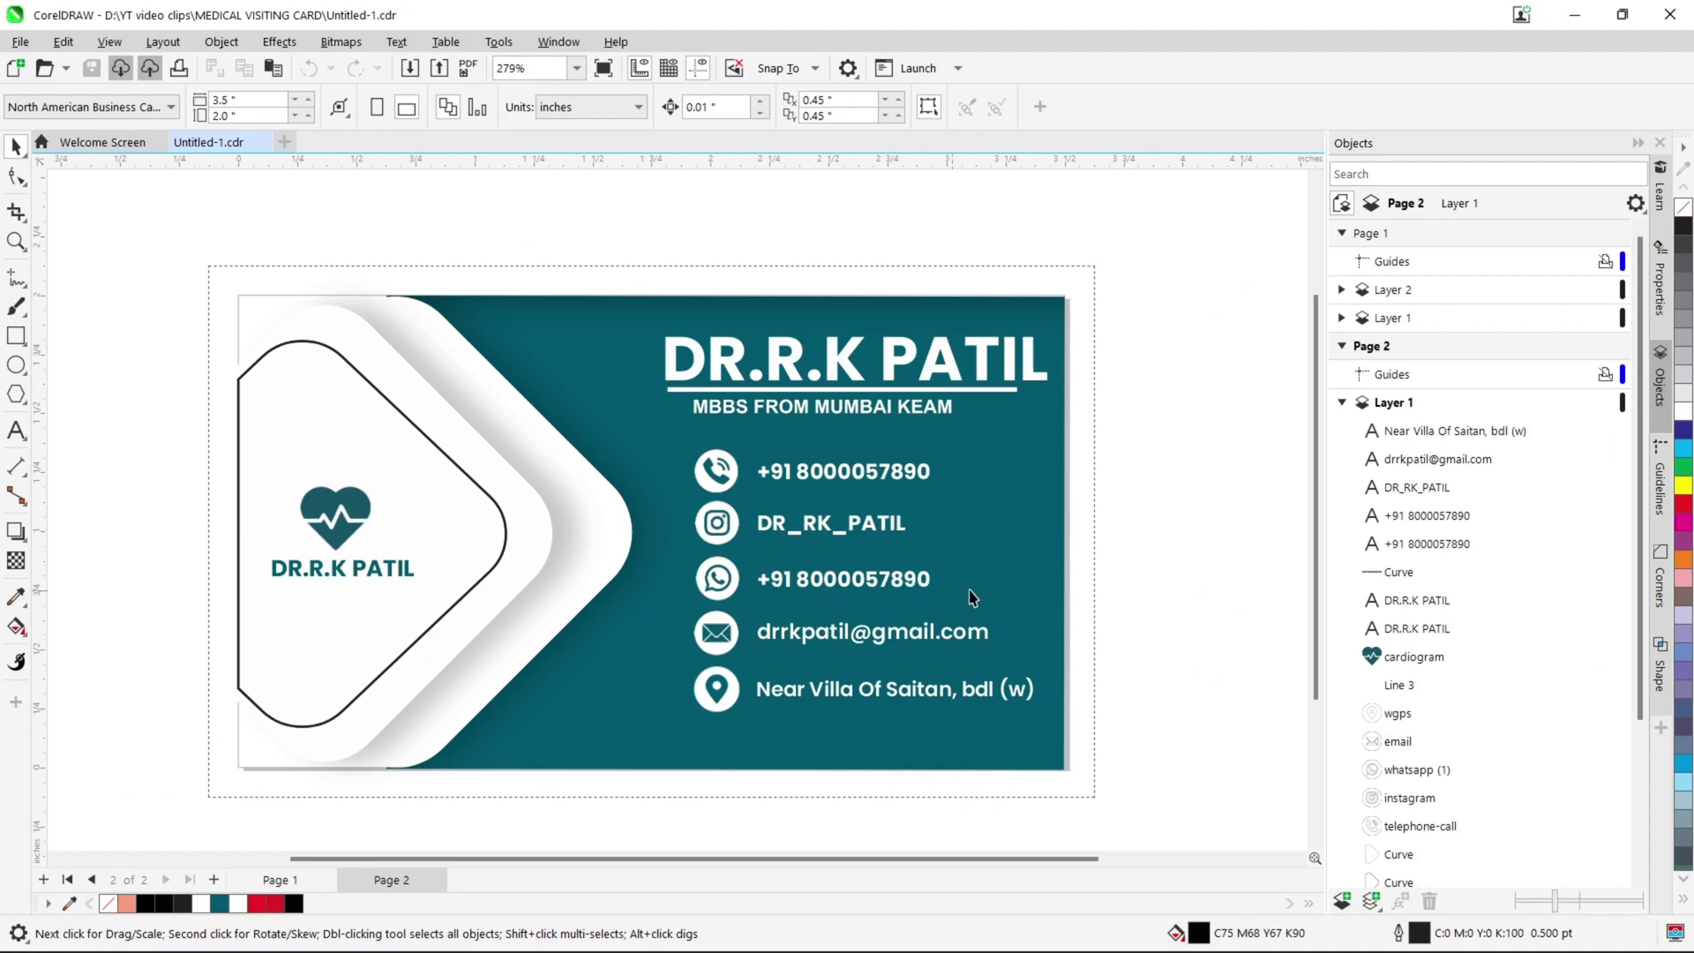
Review the contact-details side on page 2 and the logo side on page 1 of the finished card.
scroll(972, 598, "up", 1)
scroll(647, 668, "down", 1)
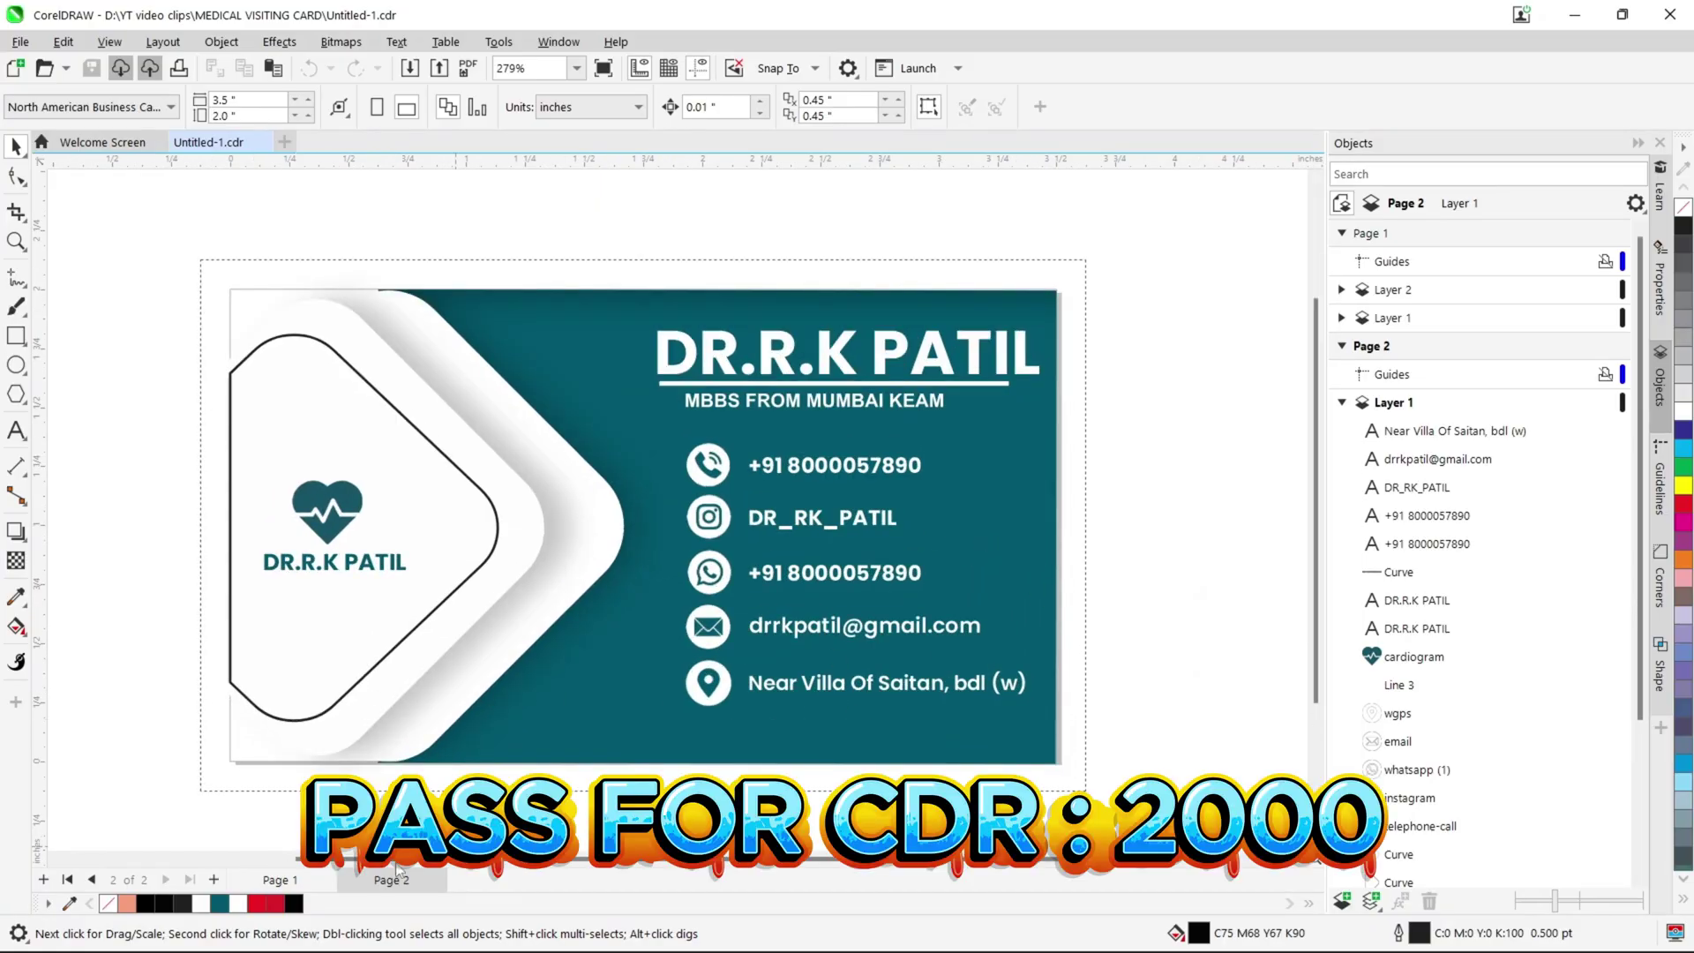
left_click(300, 883)
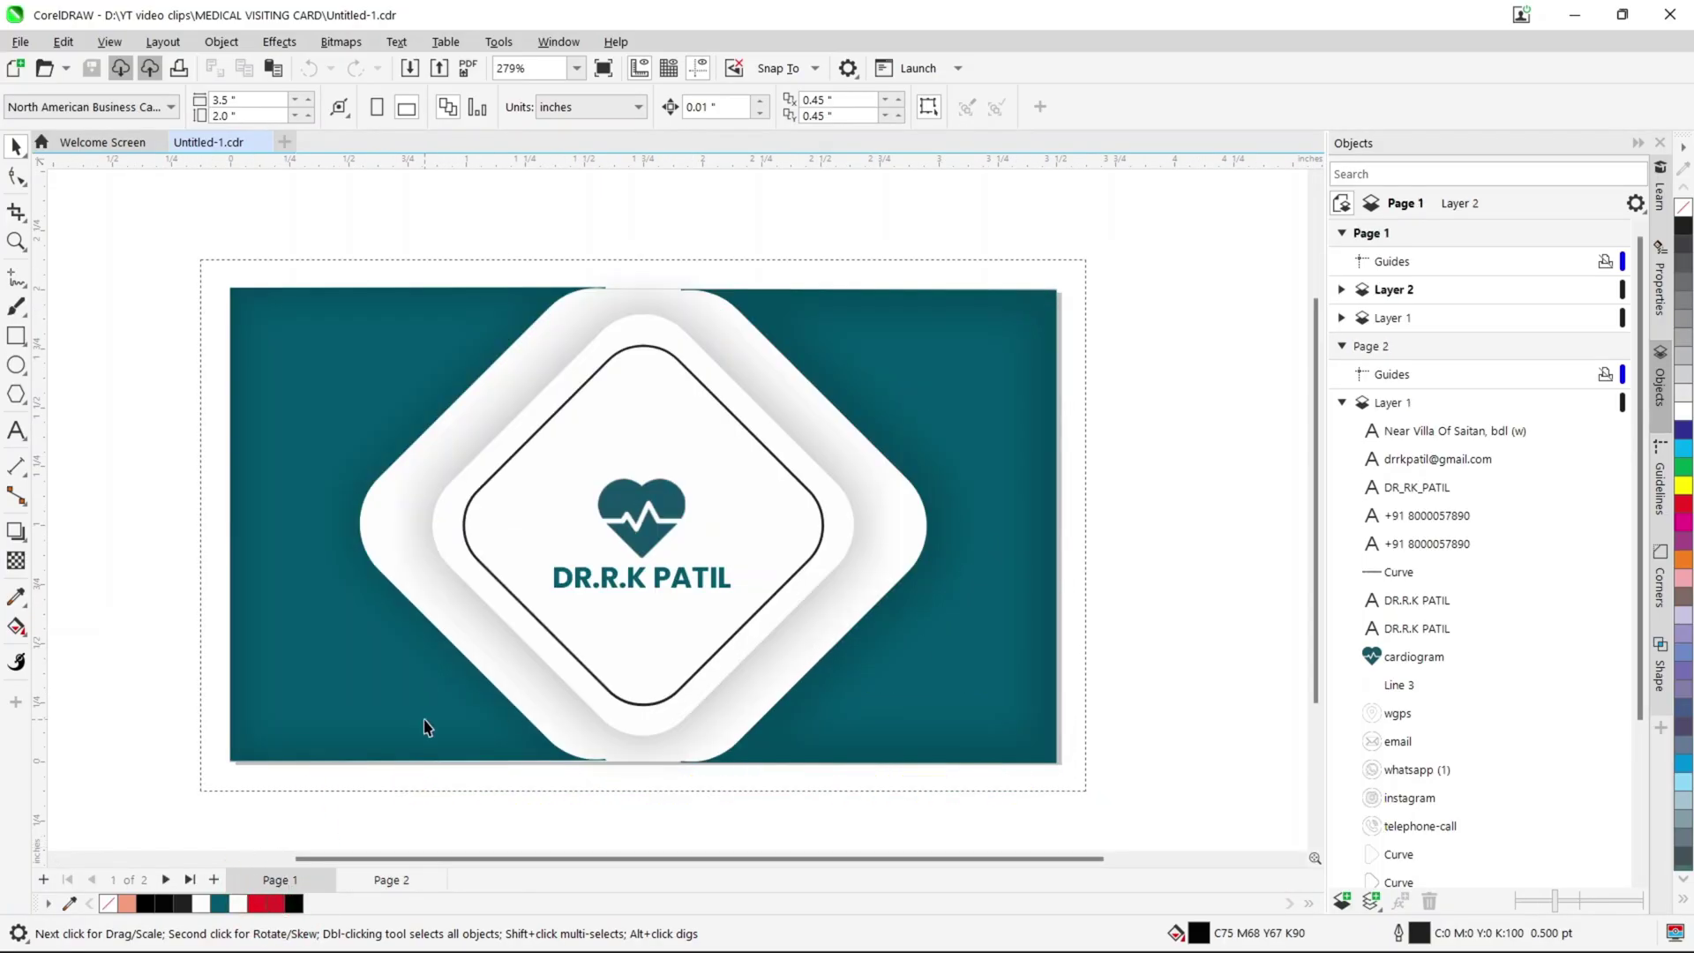
scroll(477, 706, "up", 1)
scroll(692, 698, "down", 1)
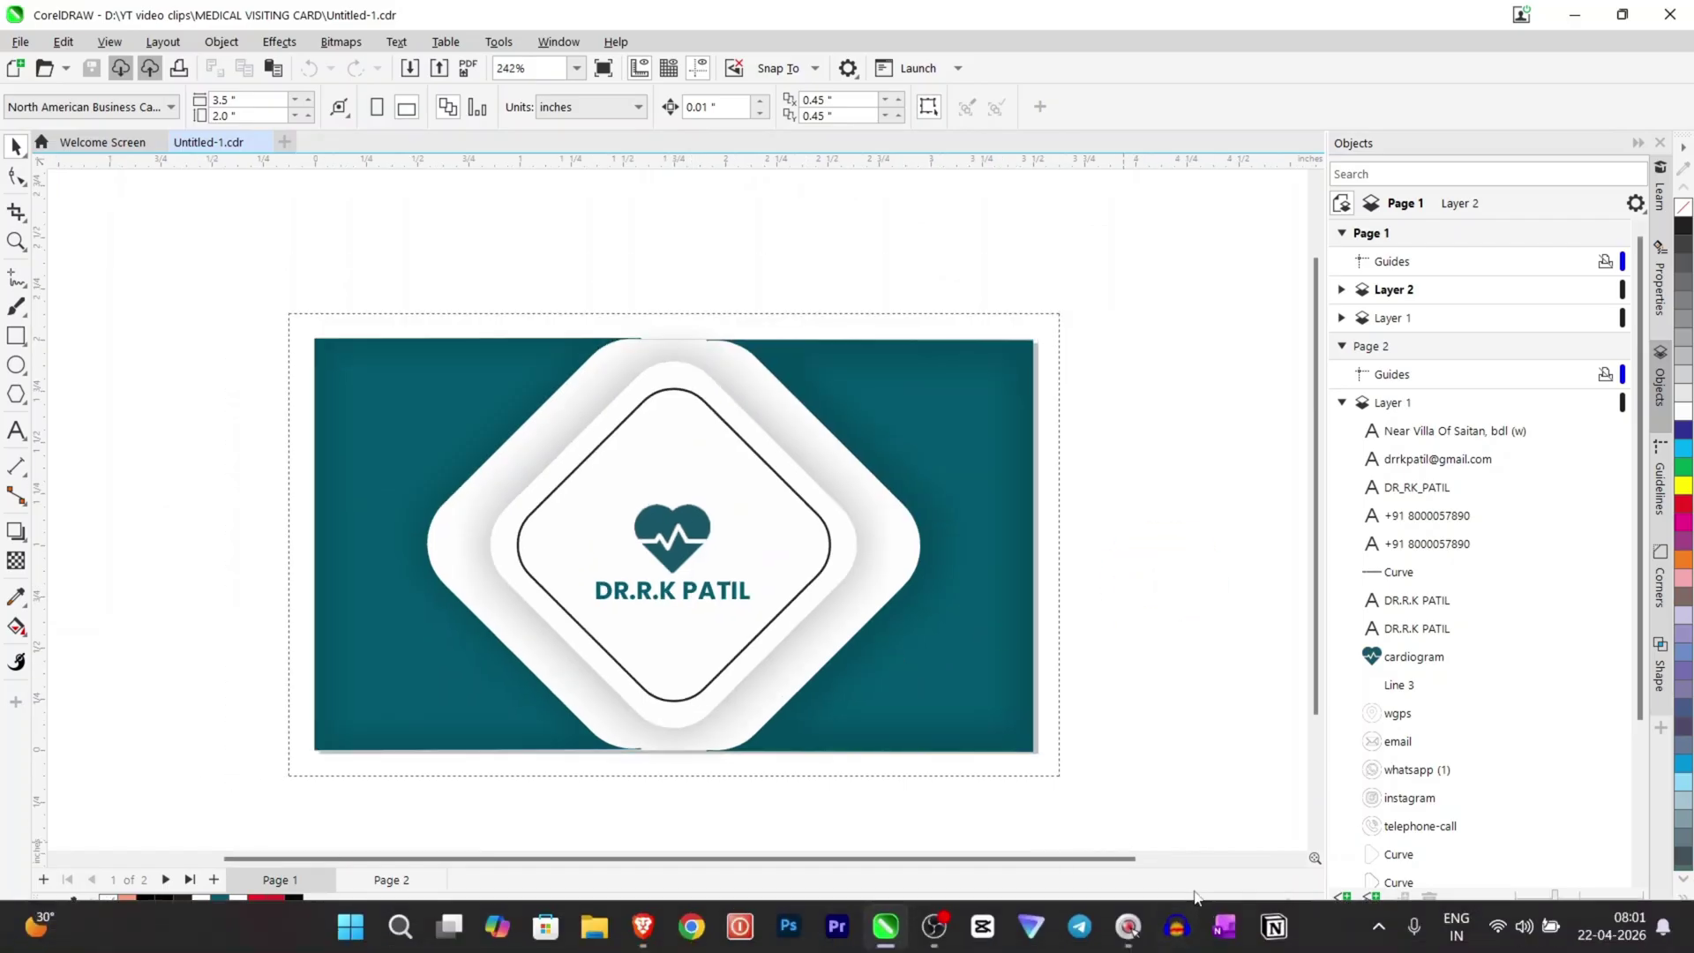
left_click(935, 927)
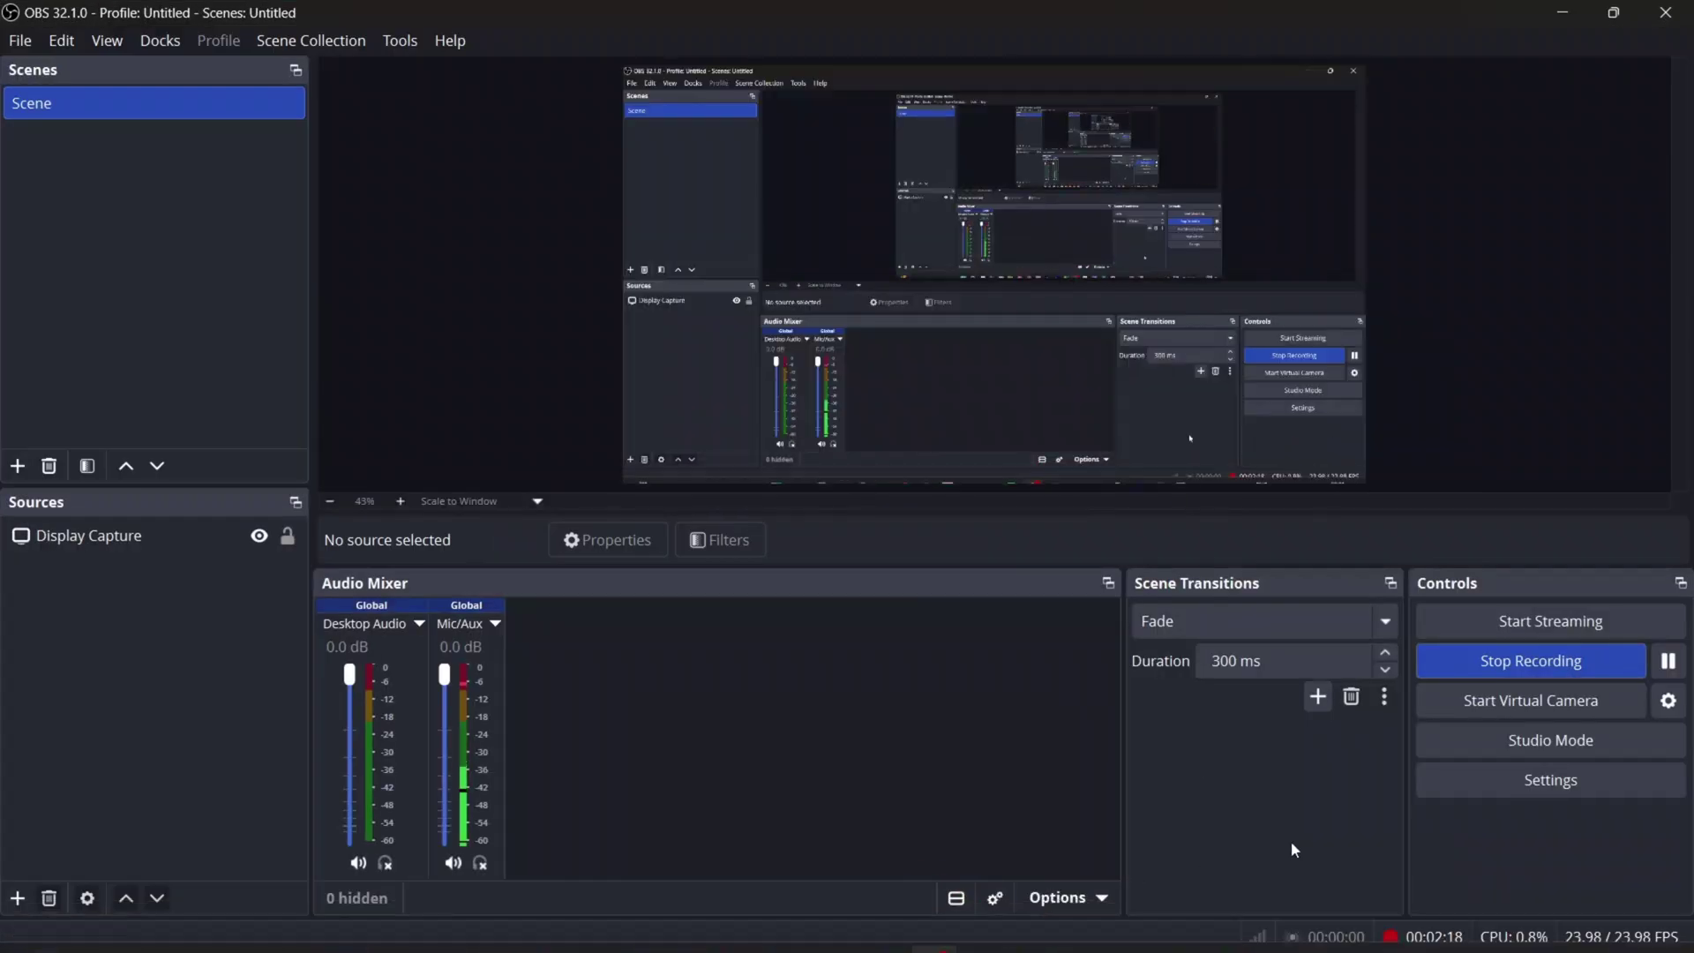